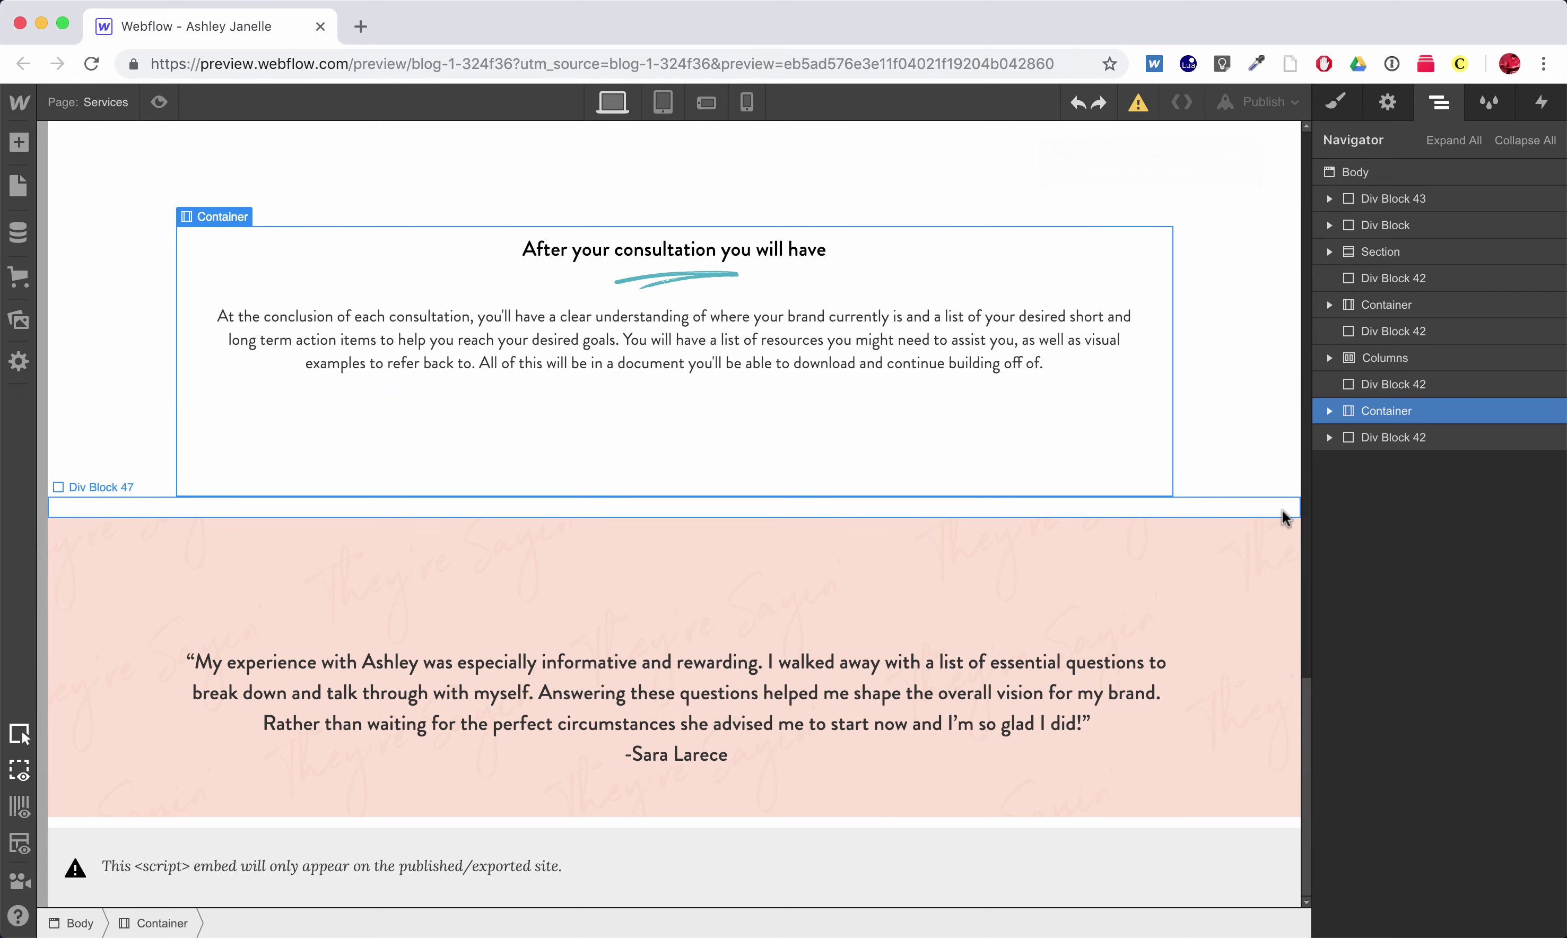
Delete the old testimonial Section inside Div Block 44, then select Div Block 44
left_click(1330, 411)
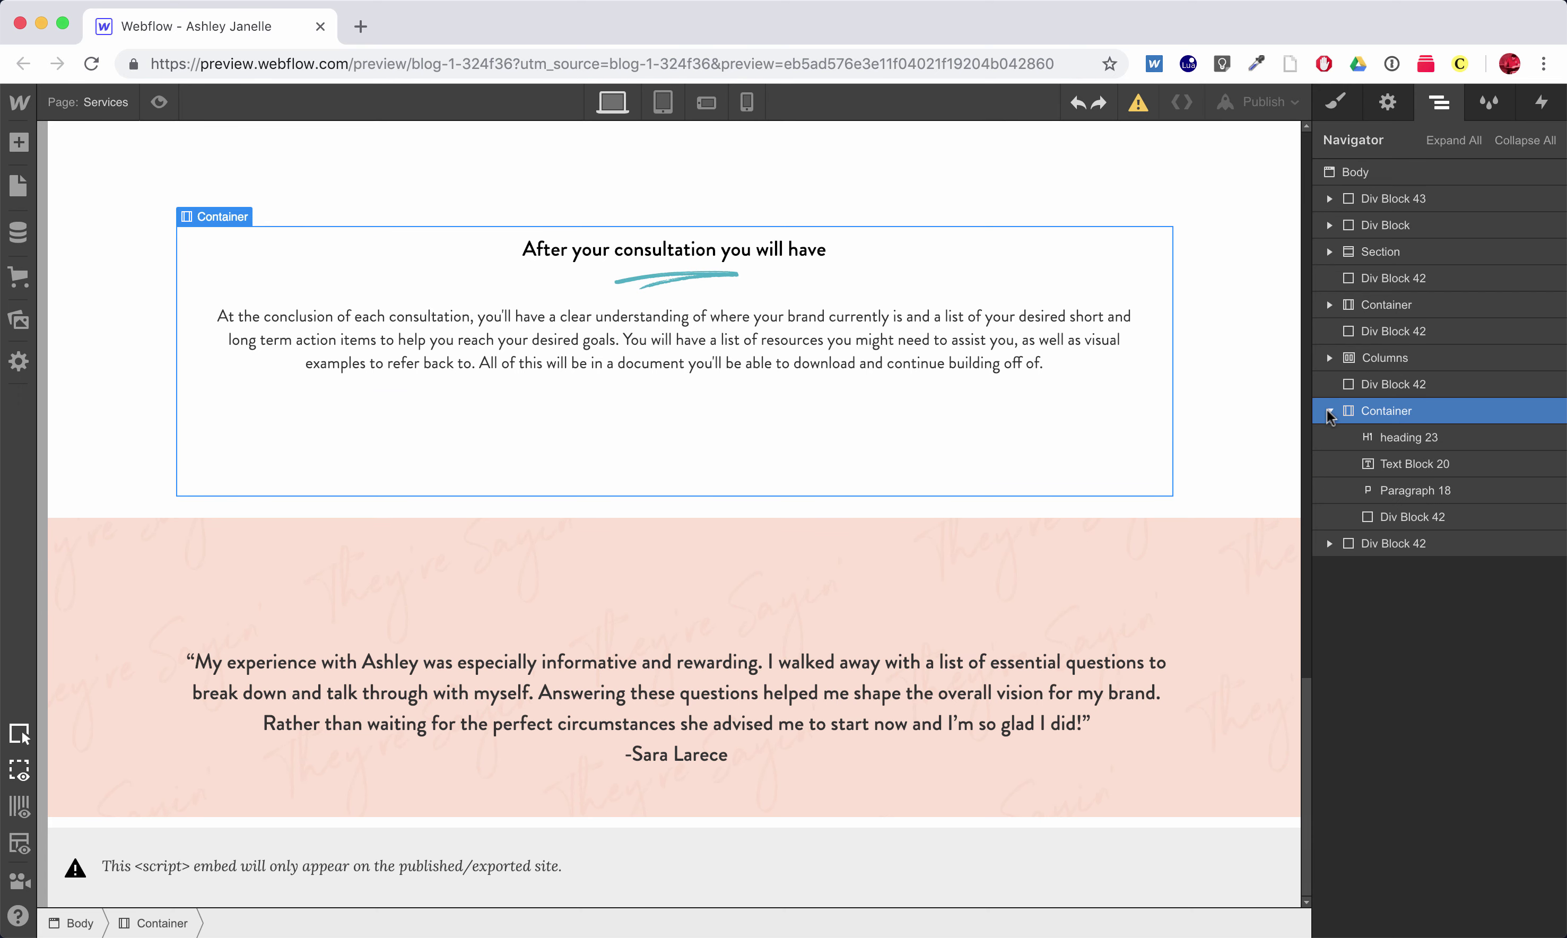
left_click(1150, 619)
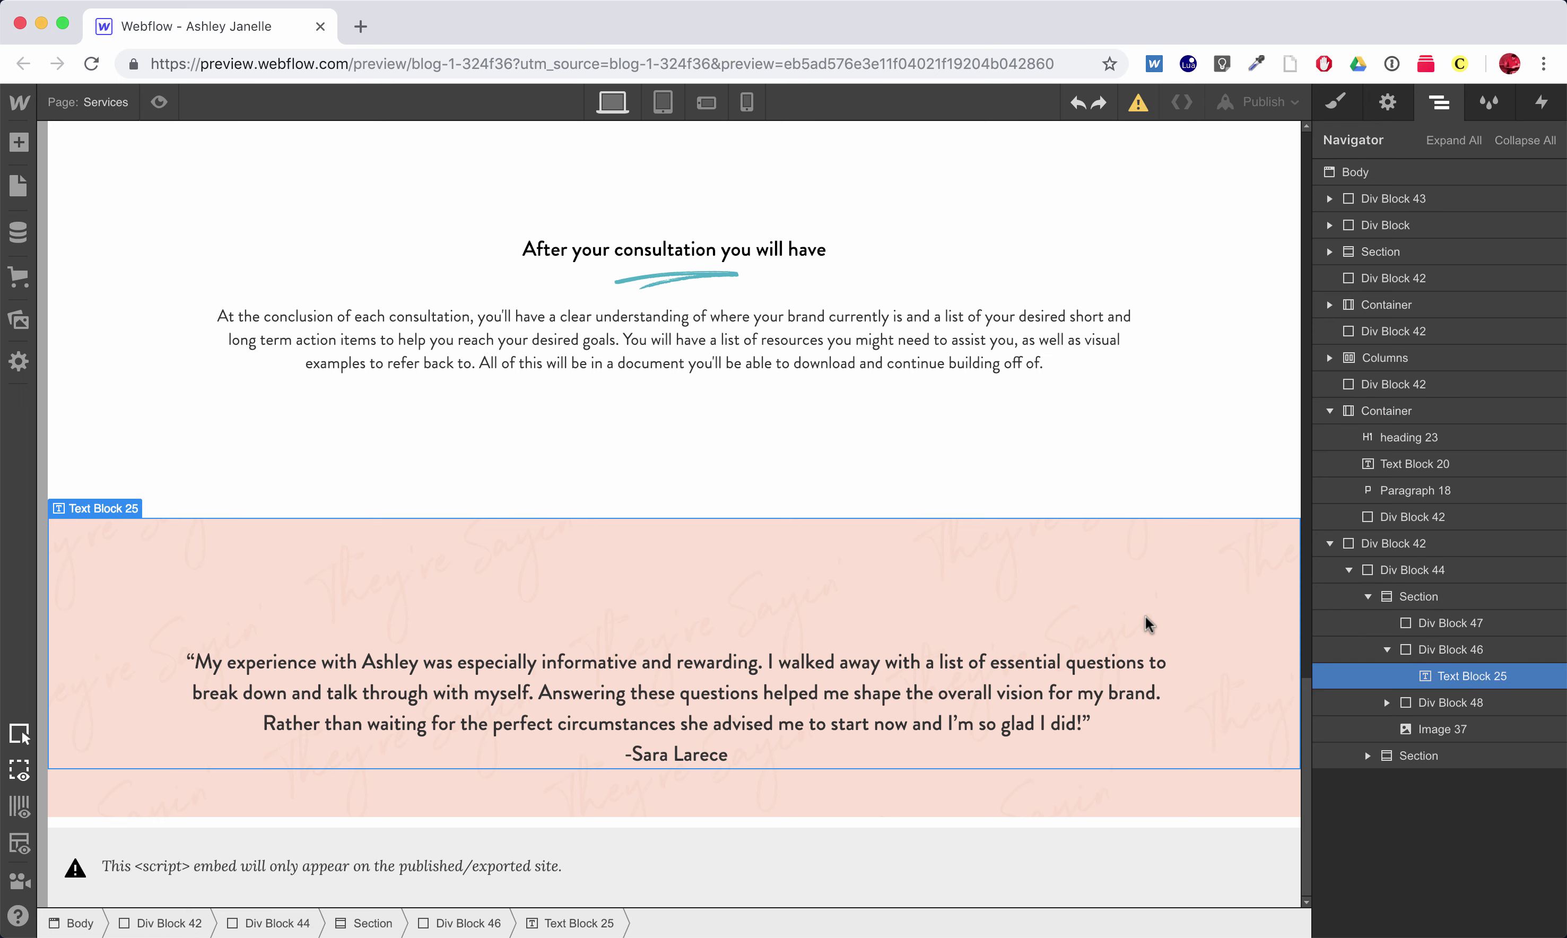
left_click(1368, 596)
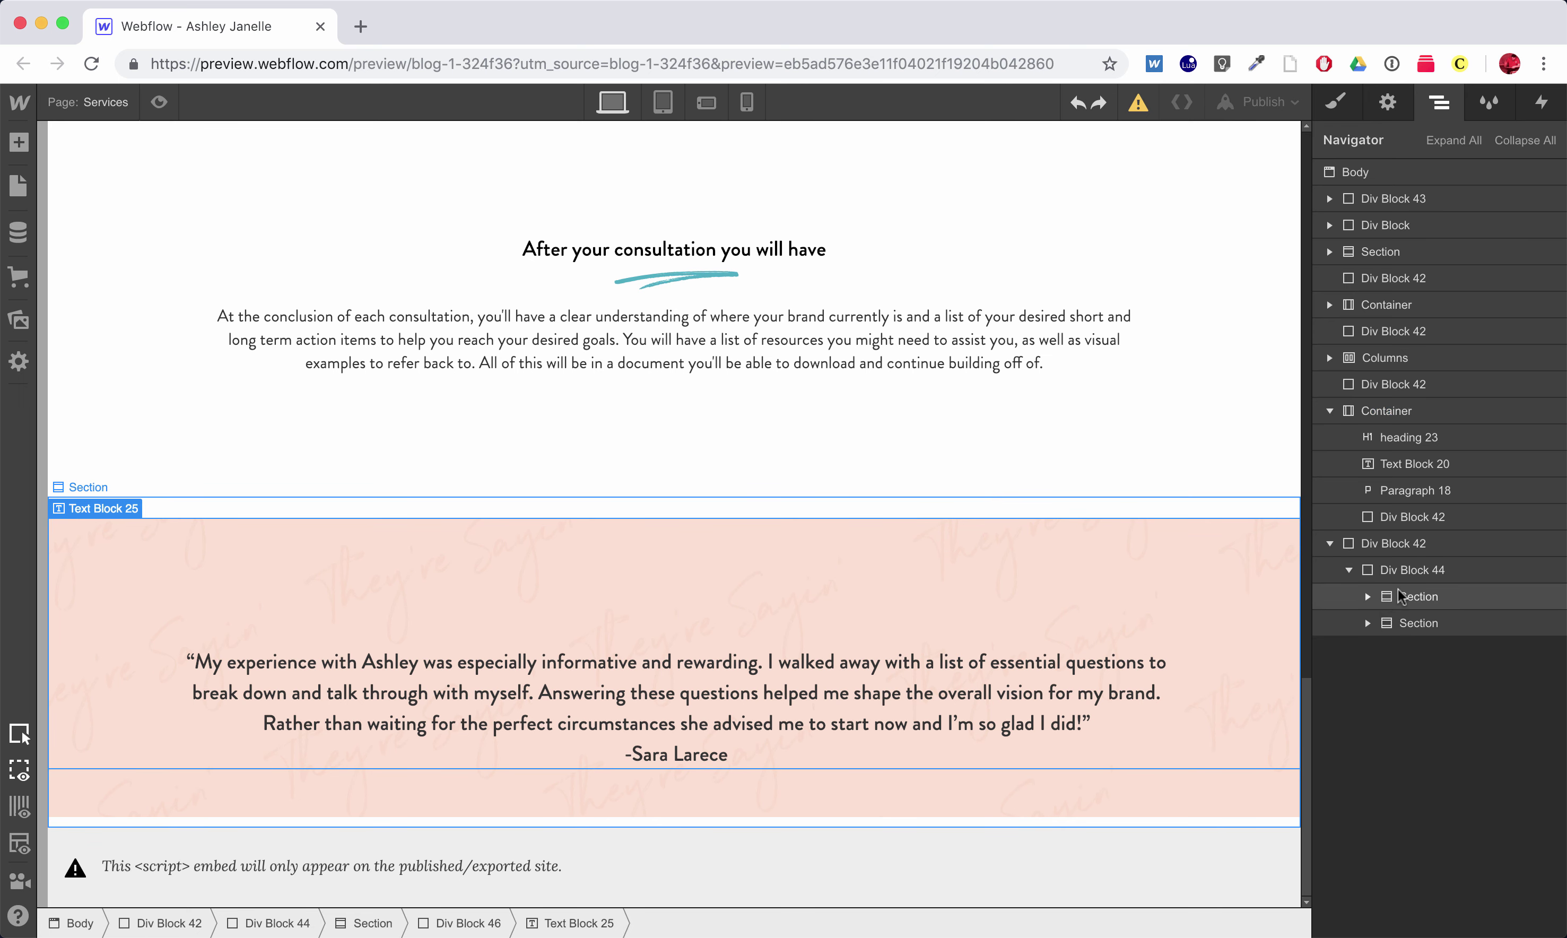
left_click(1398, 595)
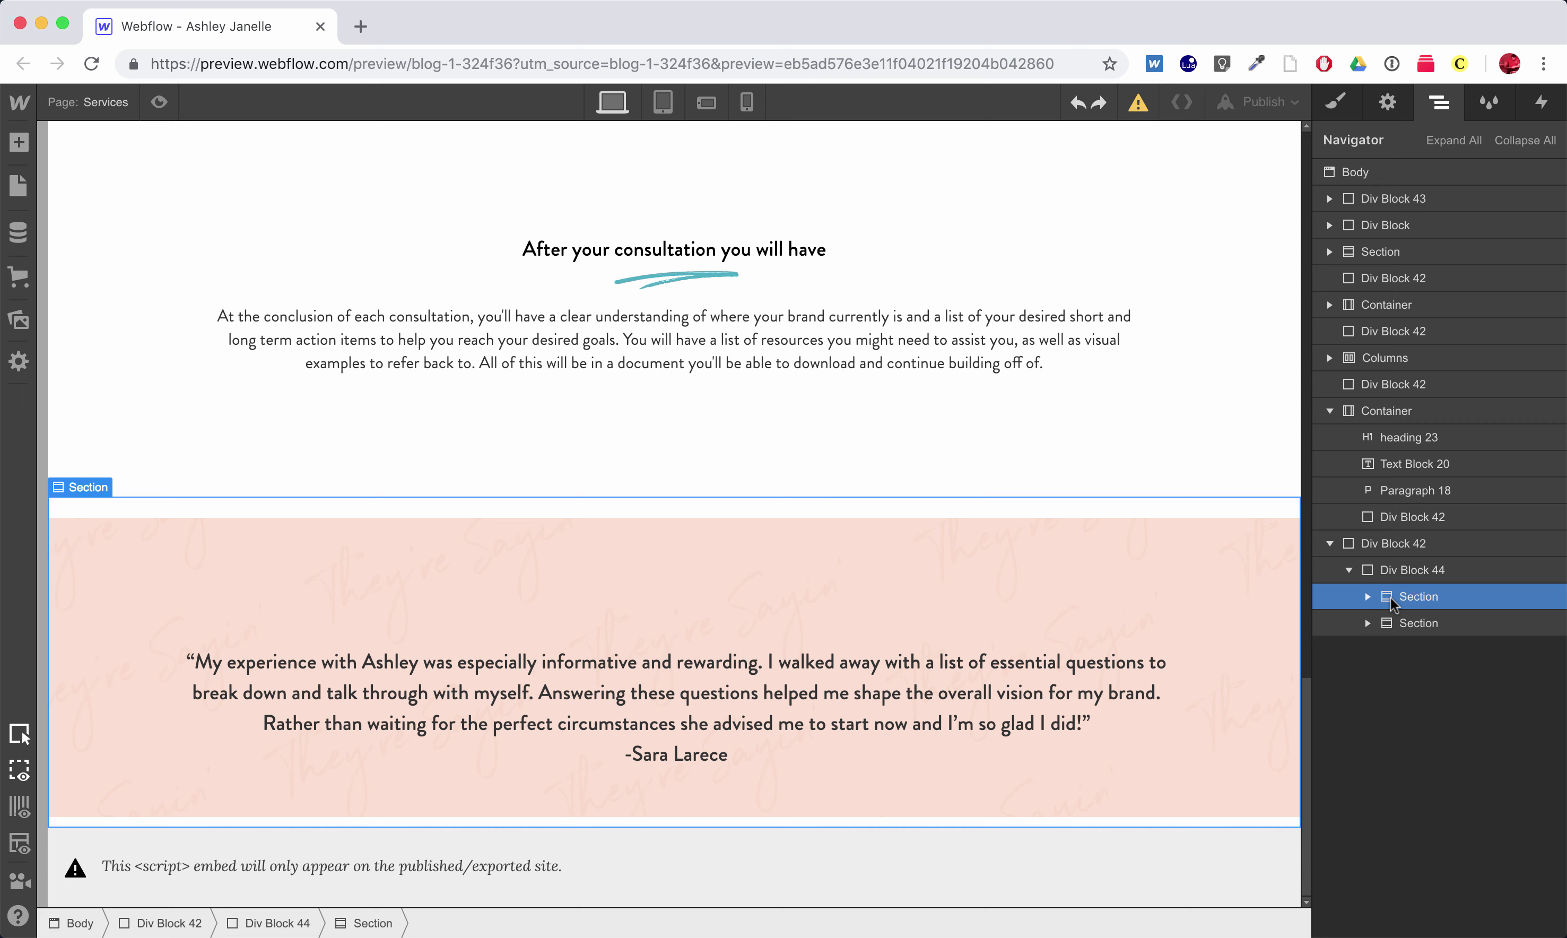
key("Delete")
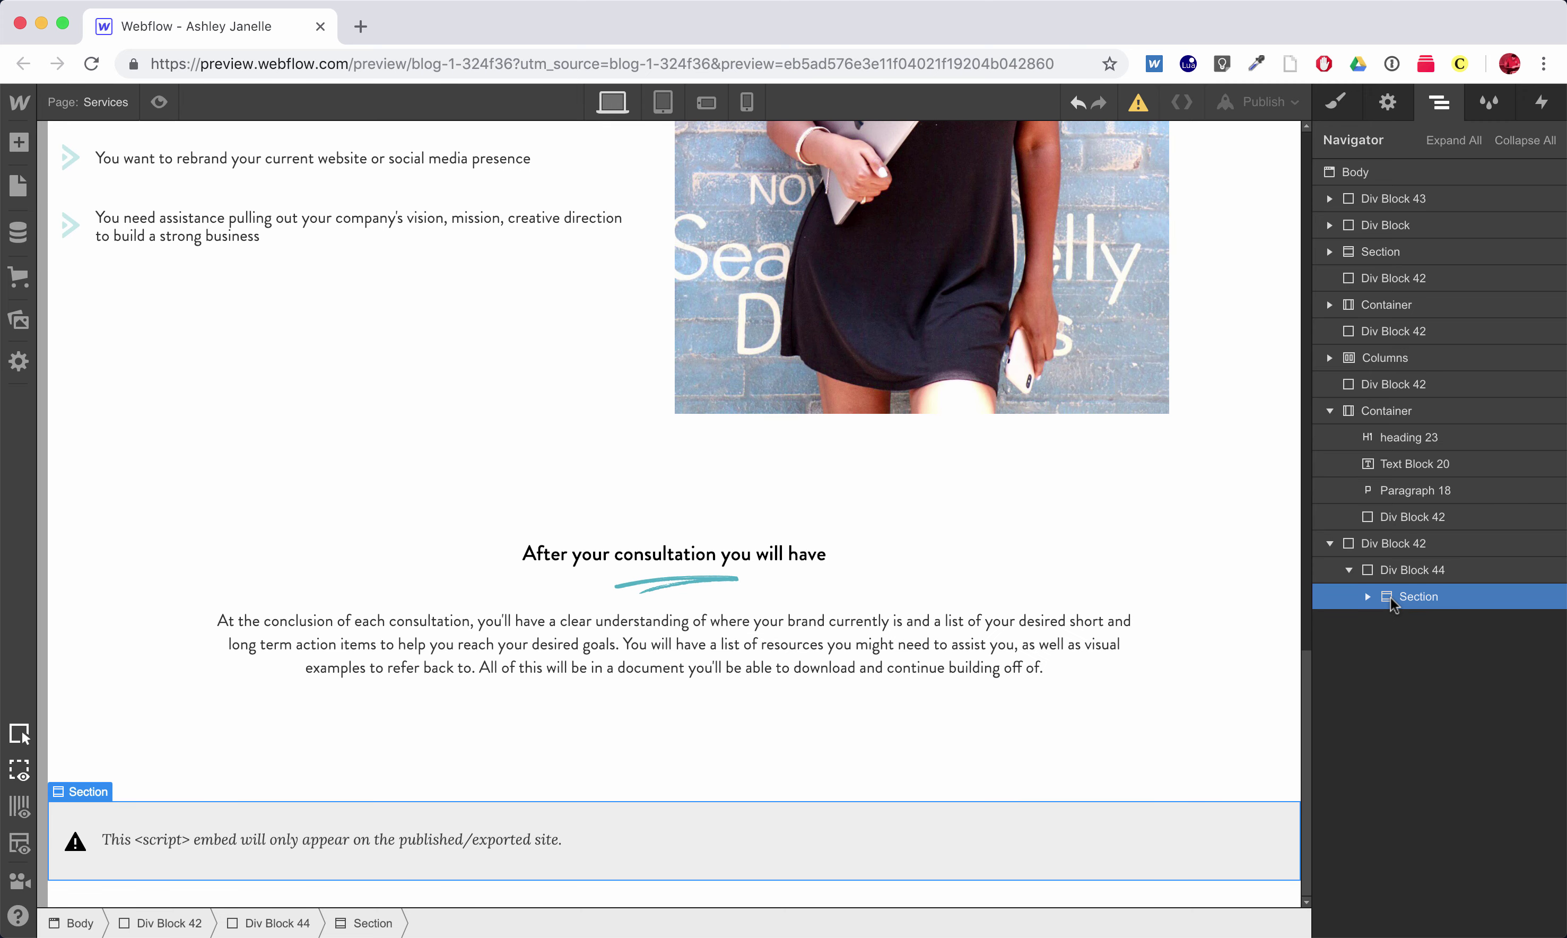
left_click(1376, 571)
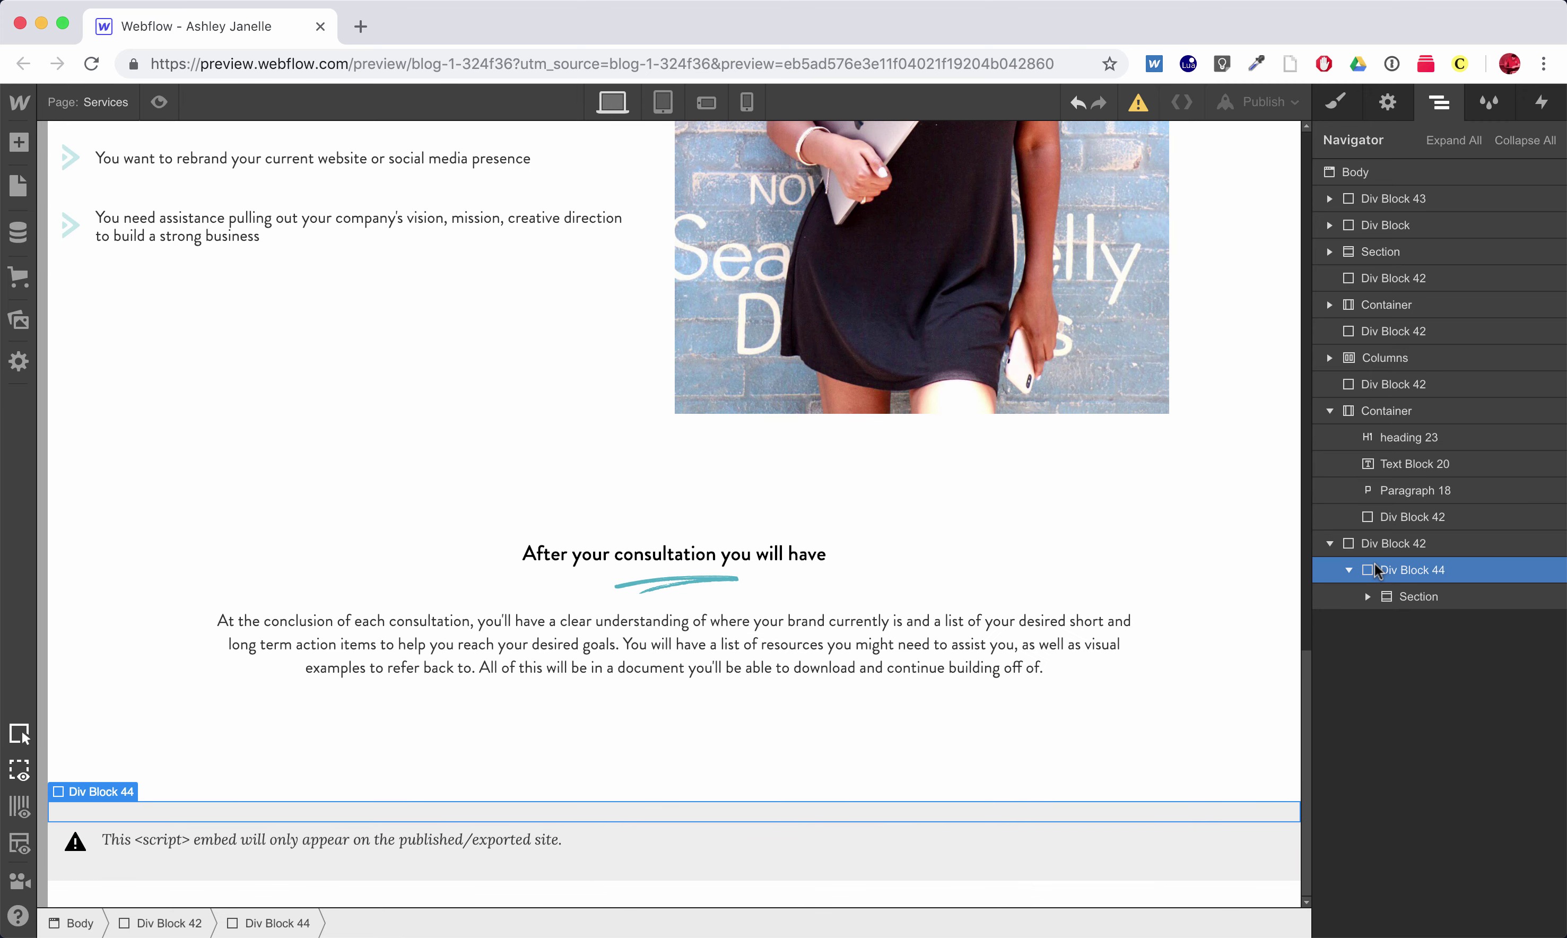
Insert a new Section into Div Block 44 and move it above the script embed notice
key("super+e")
type("se")
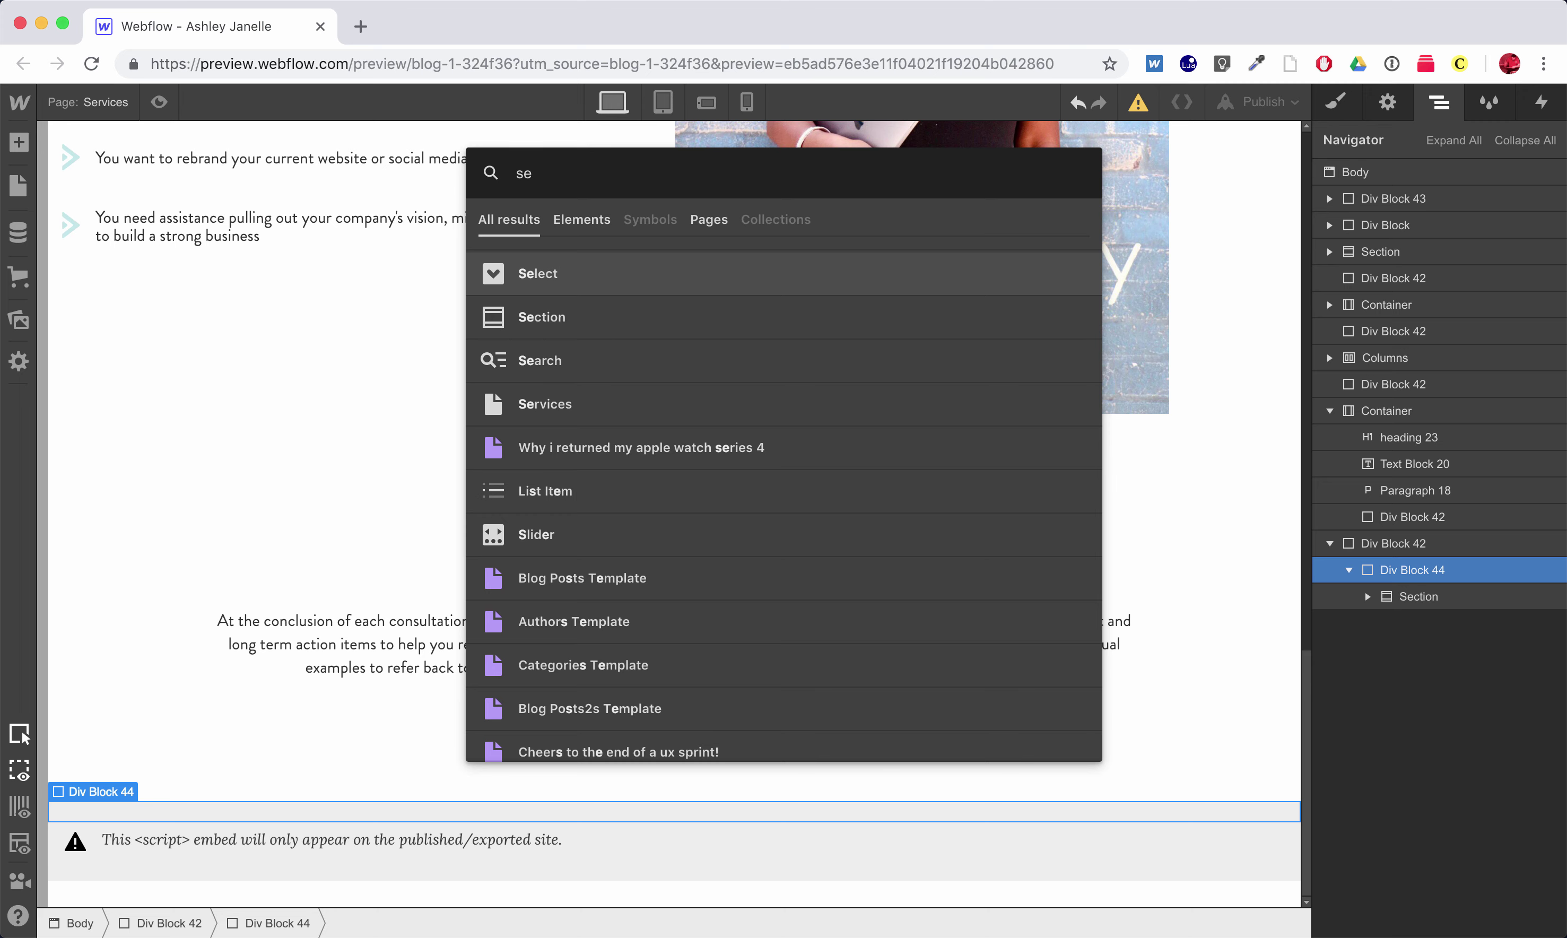
key("Down")
key("Return")
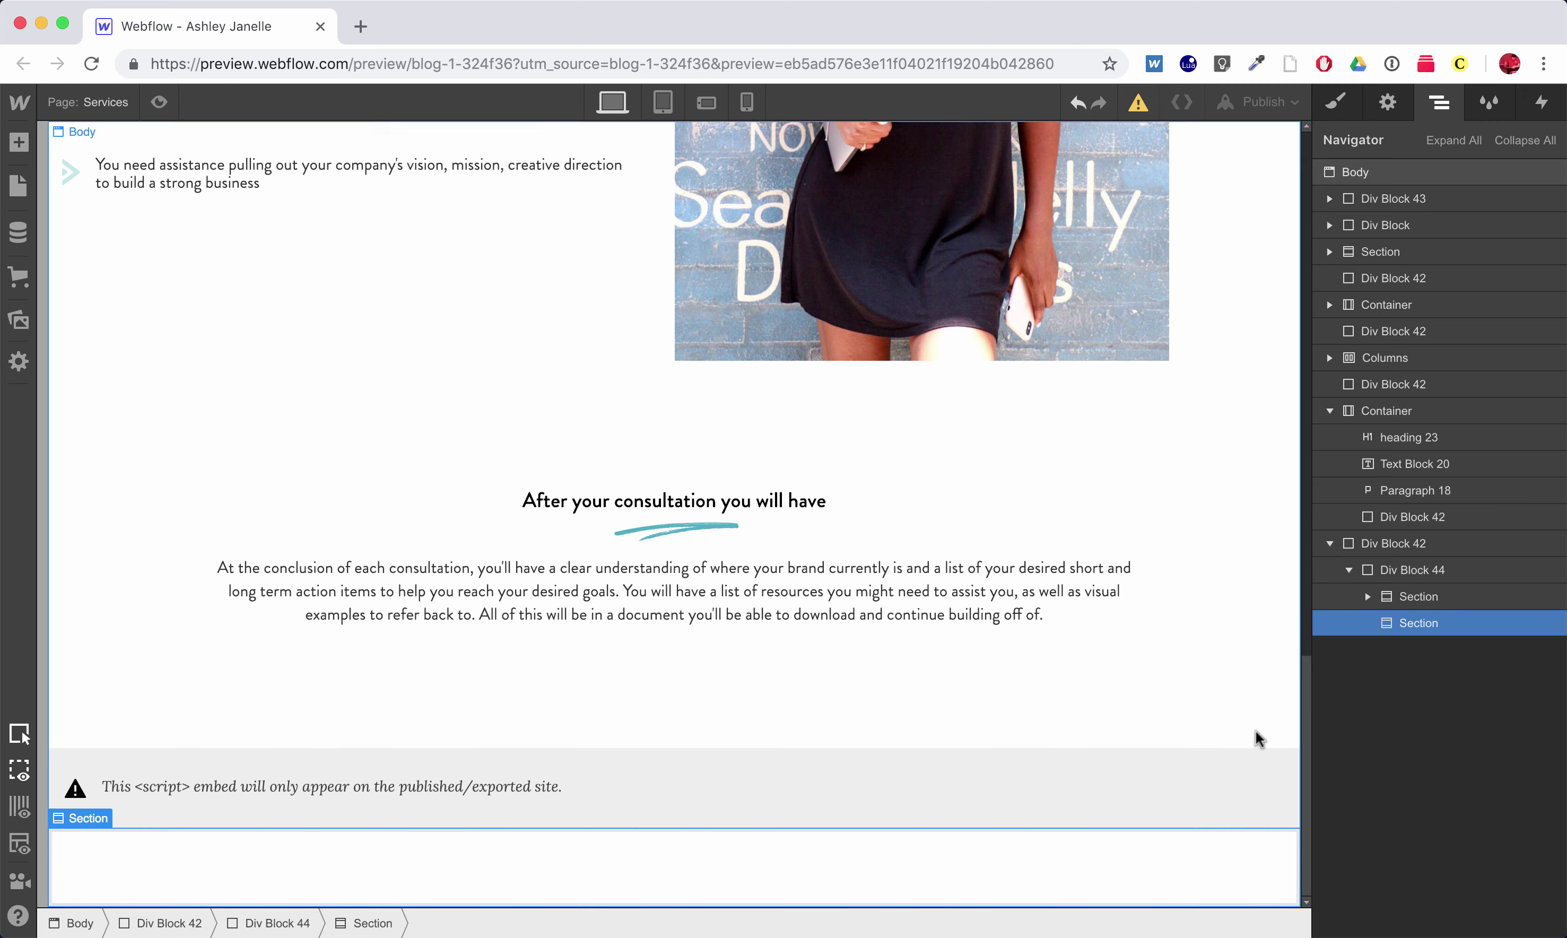
left_click_drag(779, 865, 780, 779)
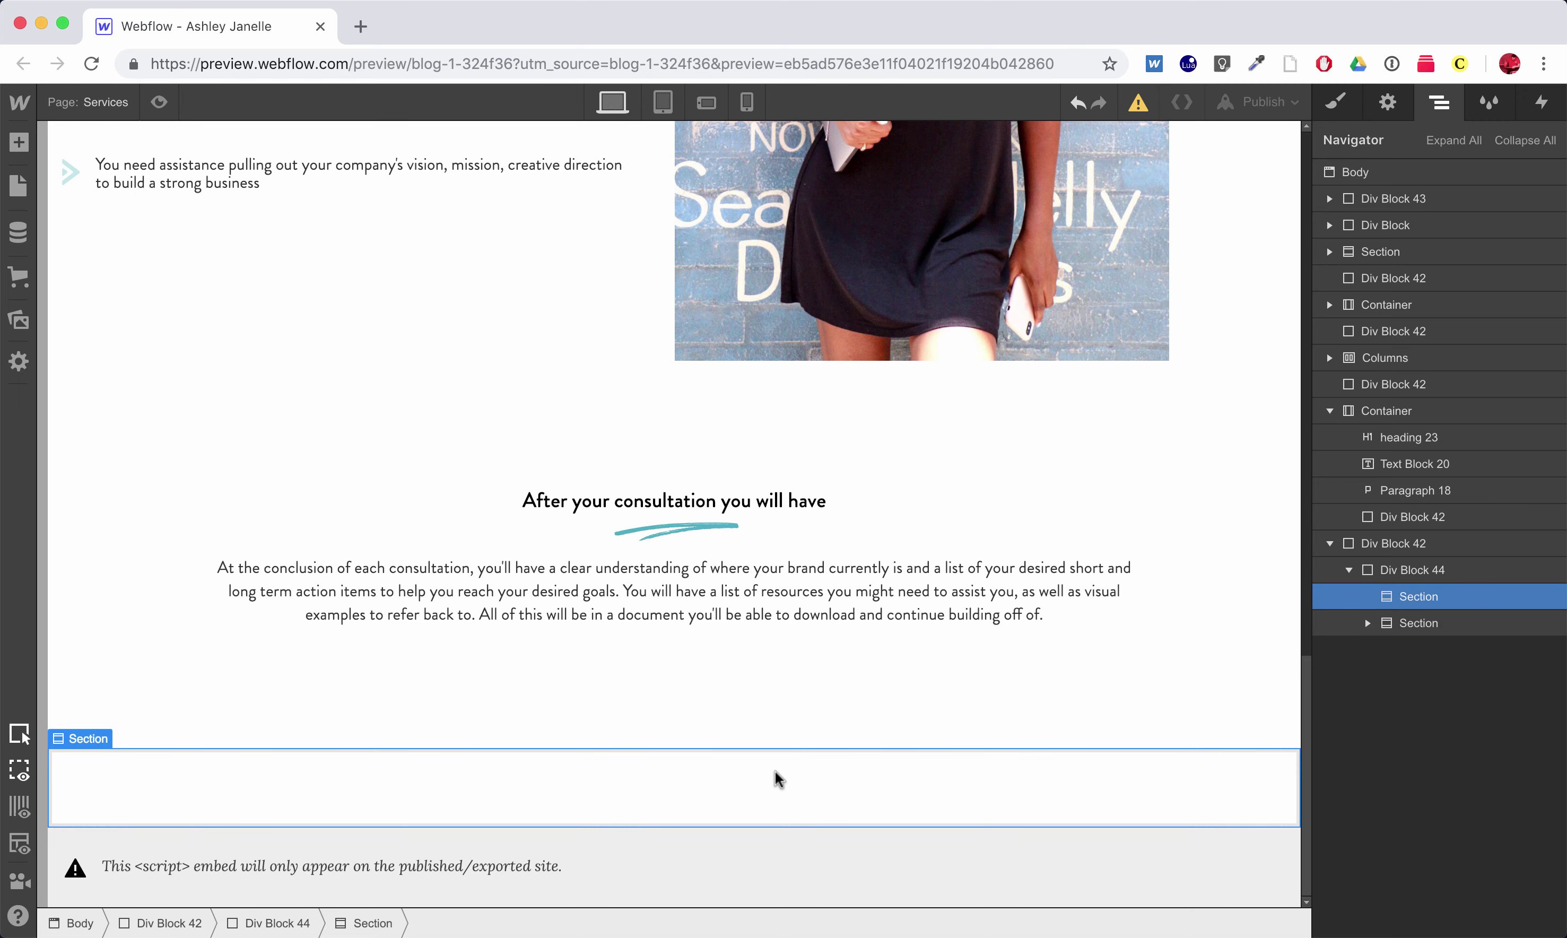
Give the section the pink 1.jpg background image with HiDPI turned off
left_click(1337, 102)
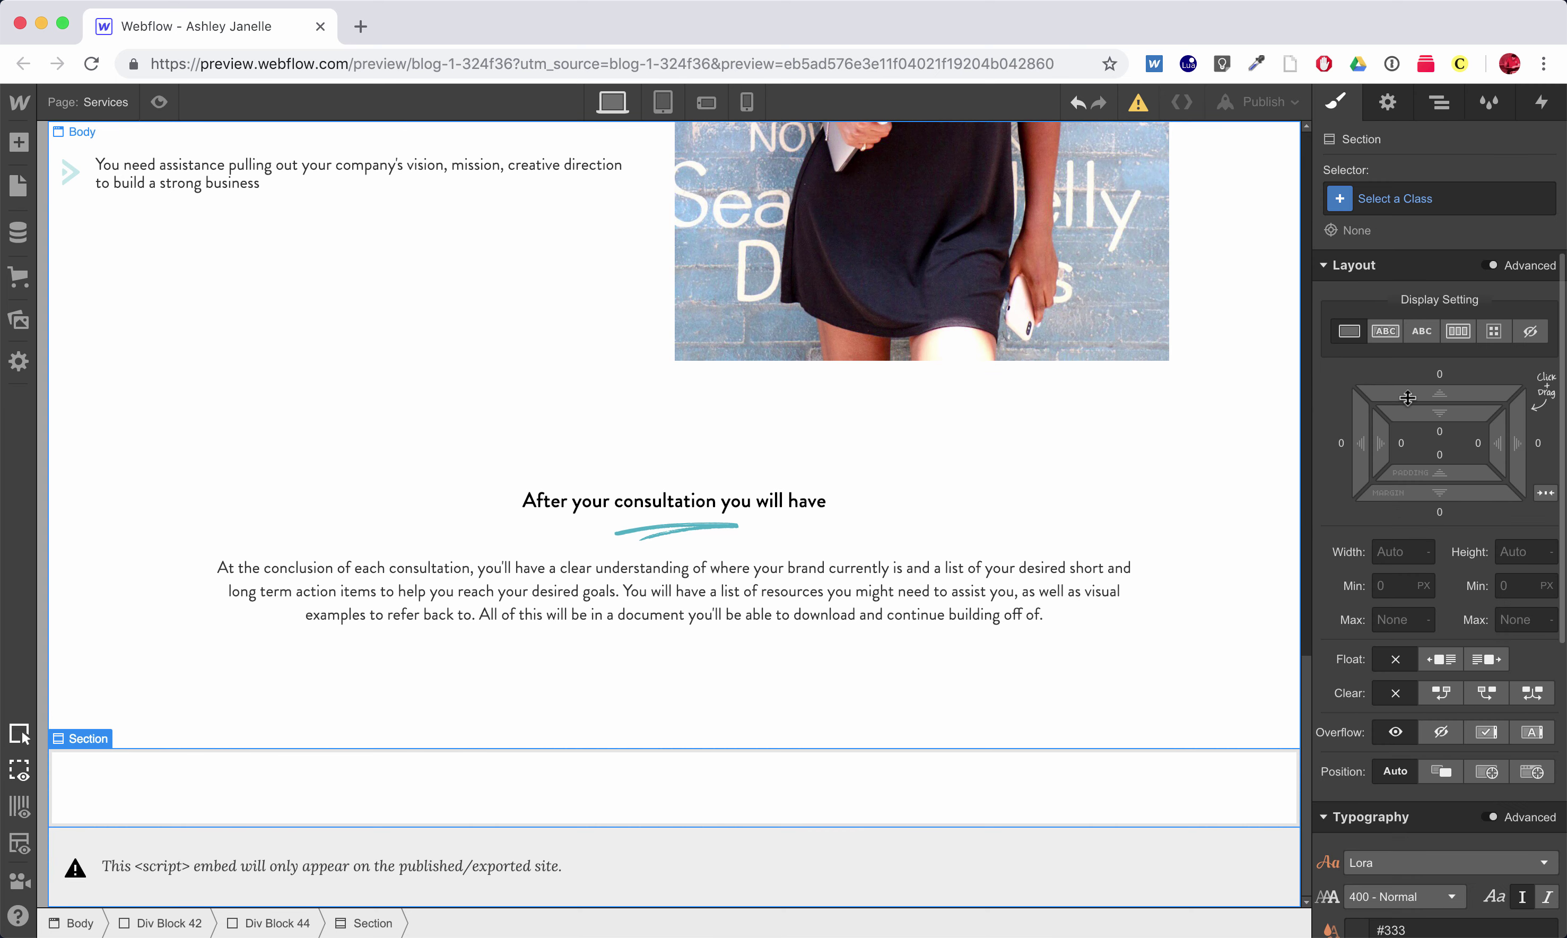
scroll(1415, 642, "down", 8)
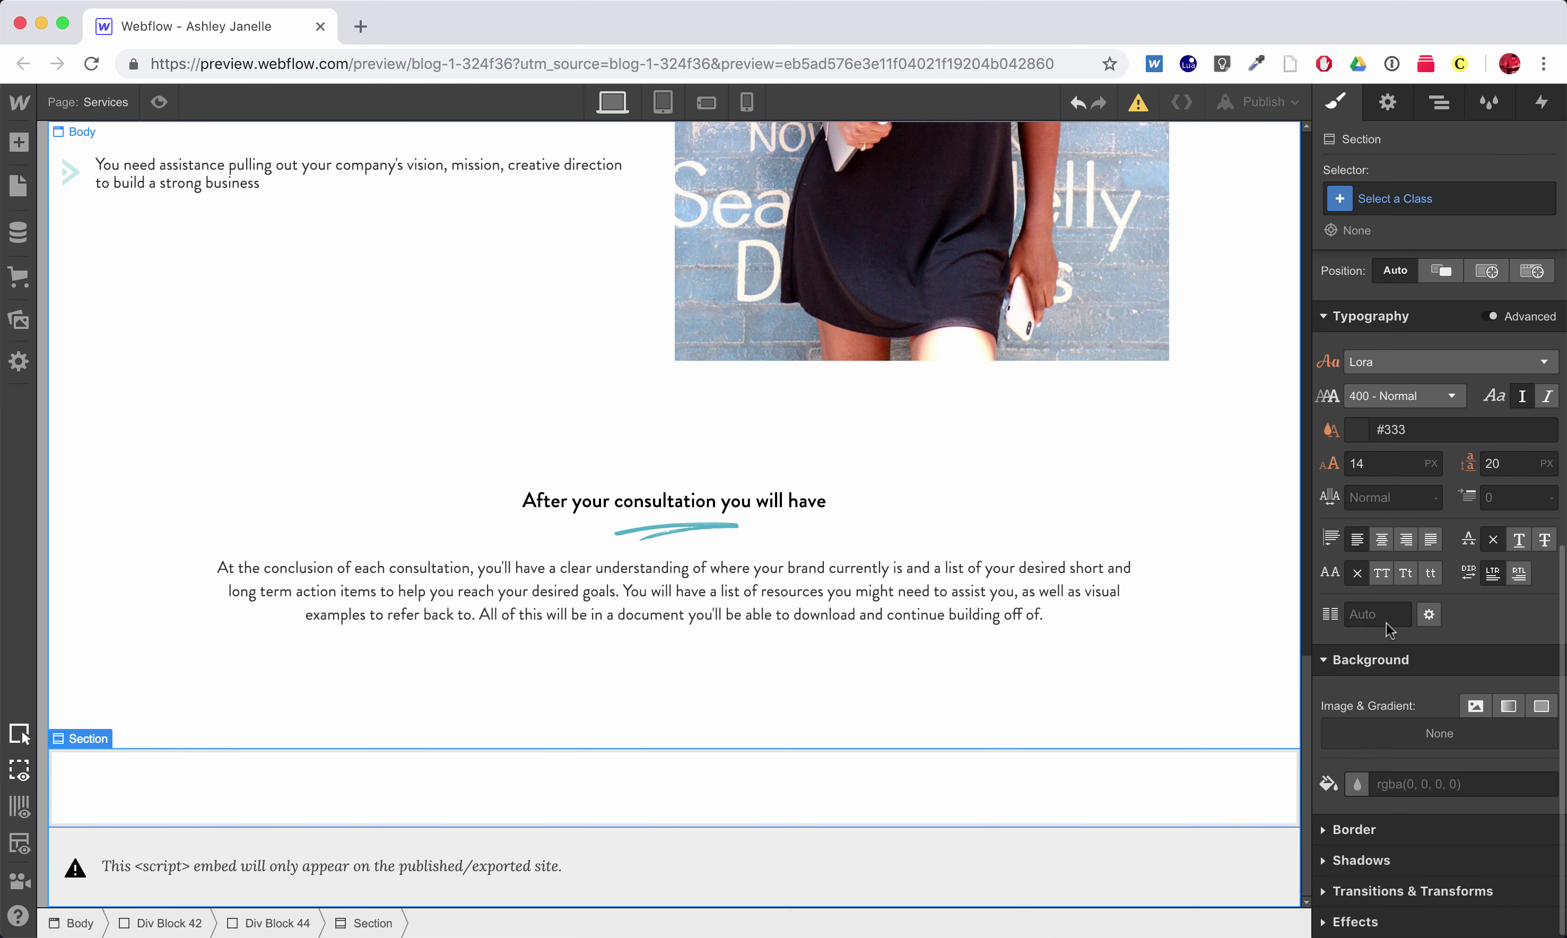
left_click(1471, 705)
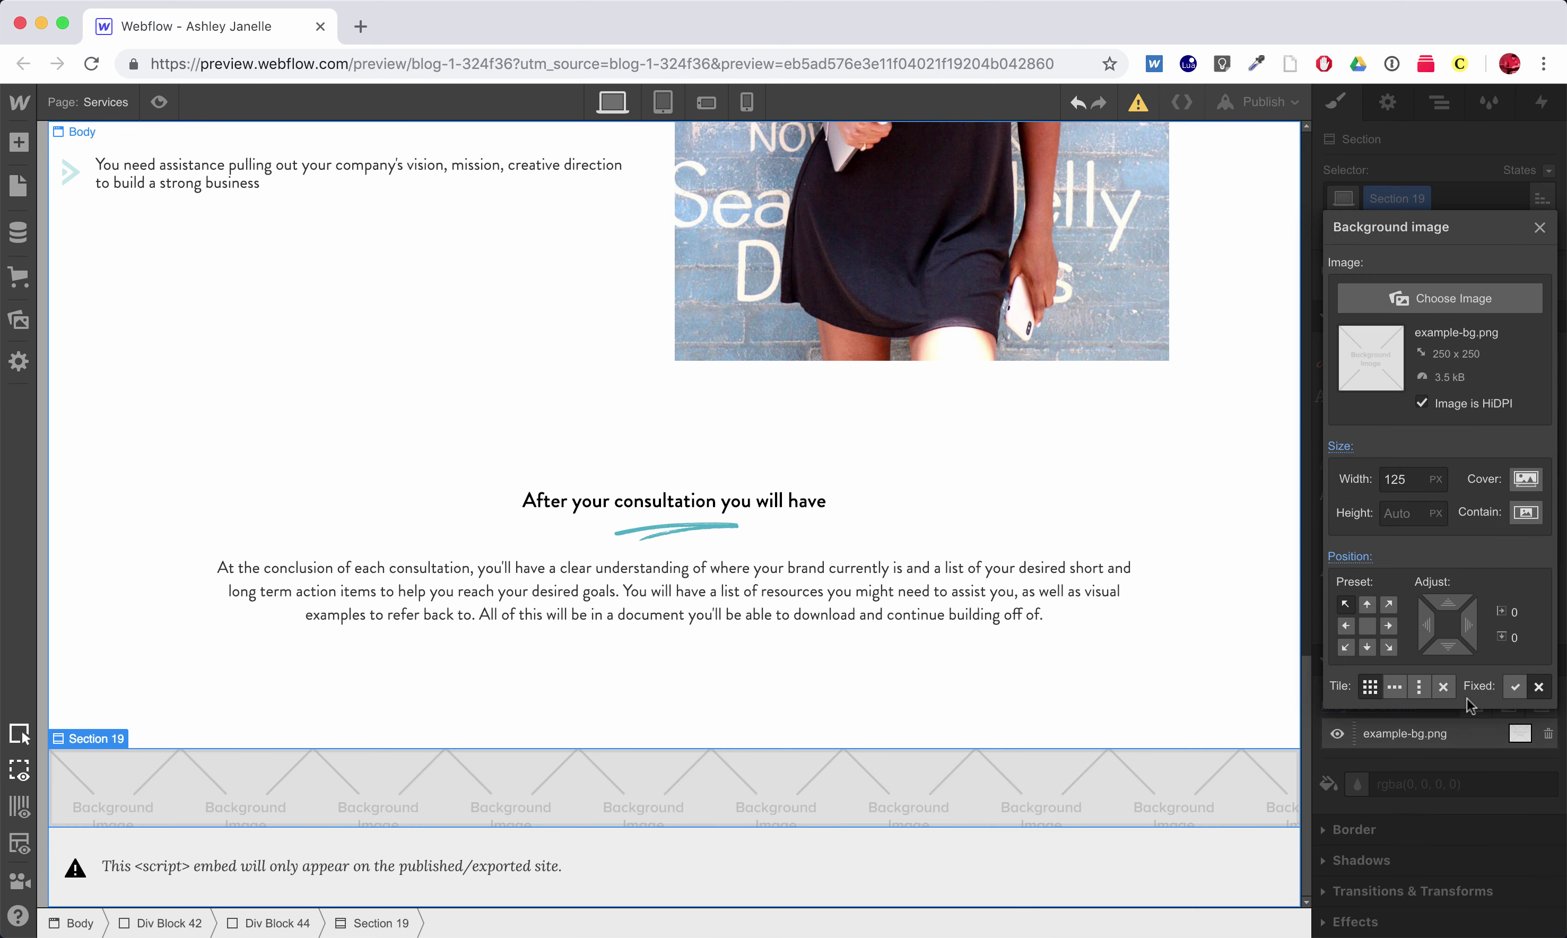
left_click(1441, 298)
left_click(99, 274)
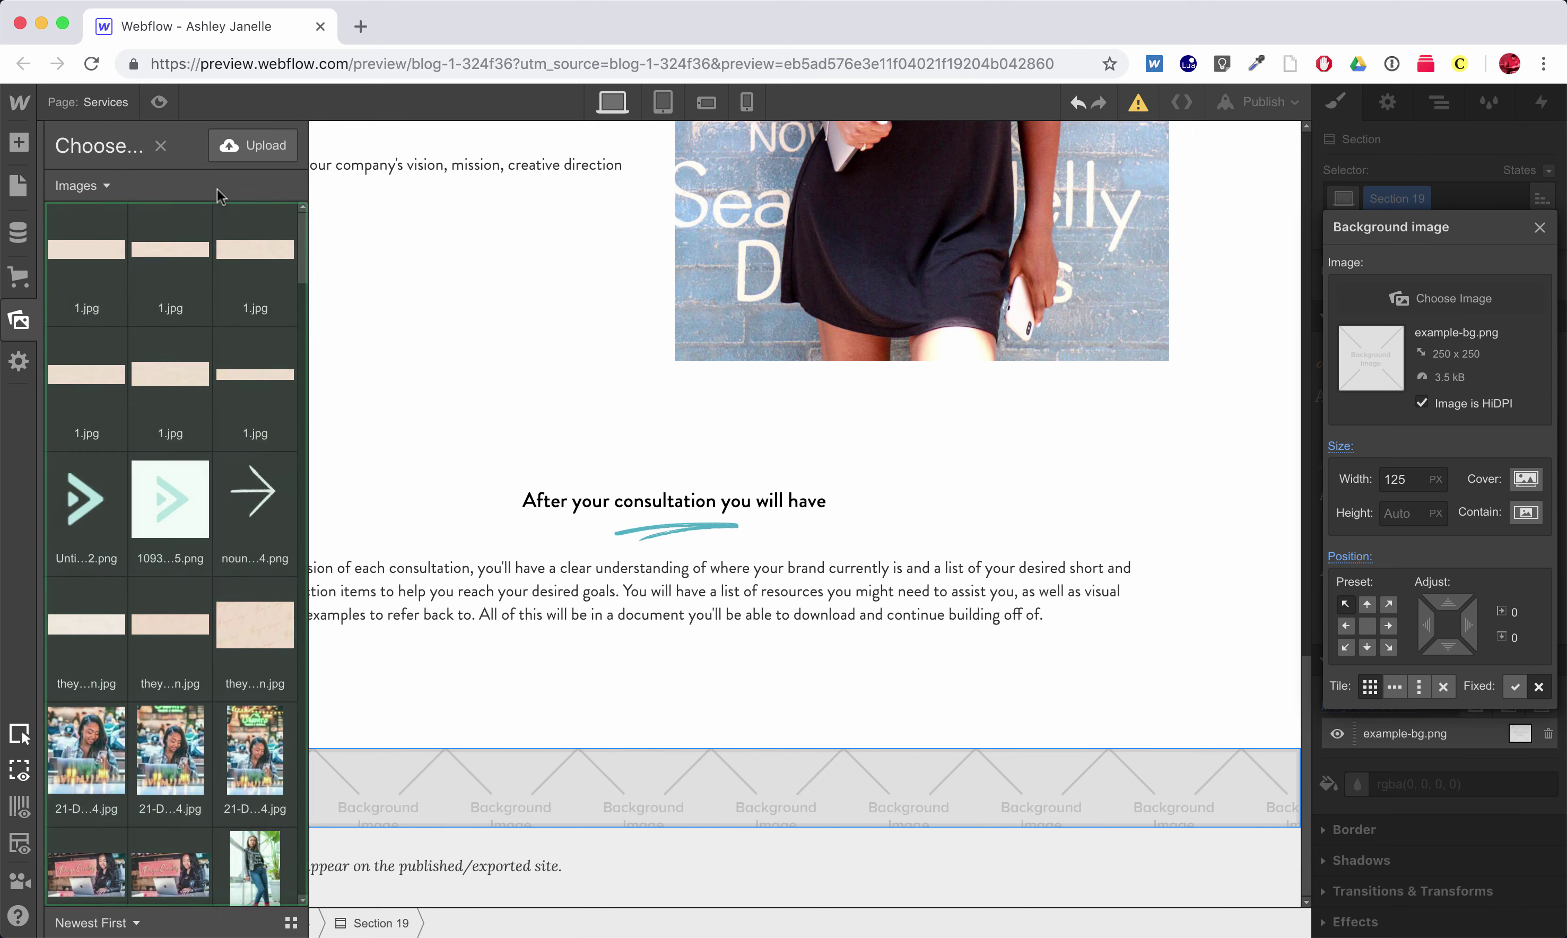
left_click(98, 274)
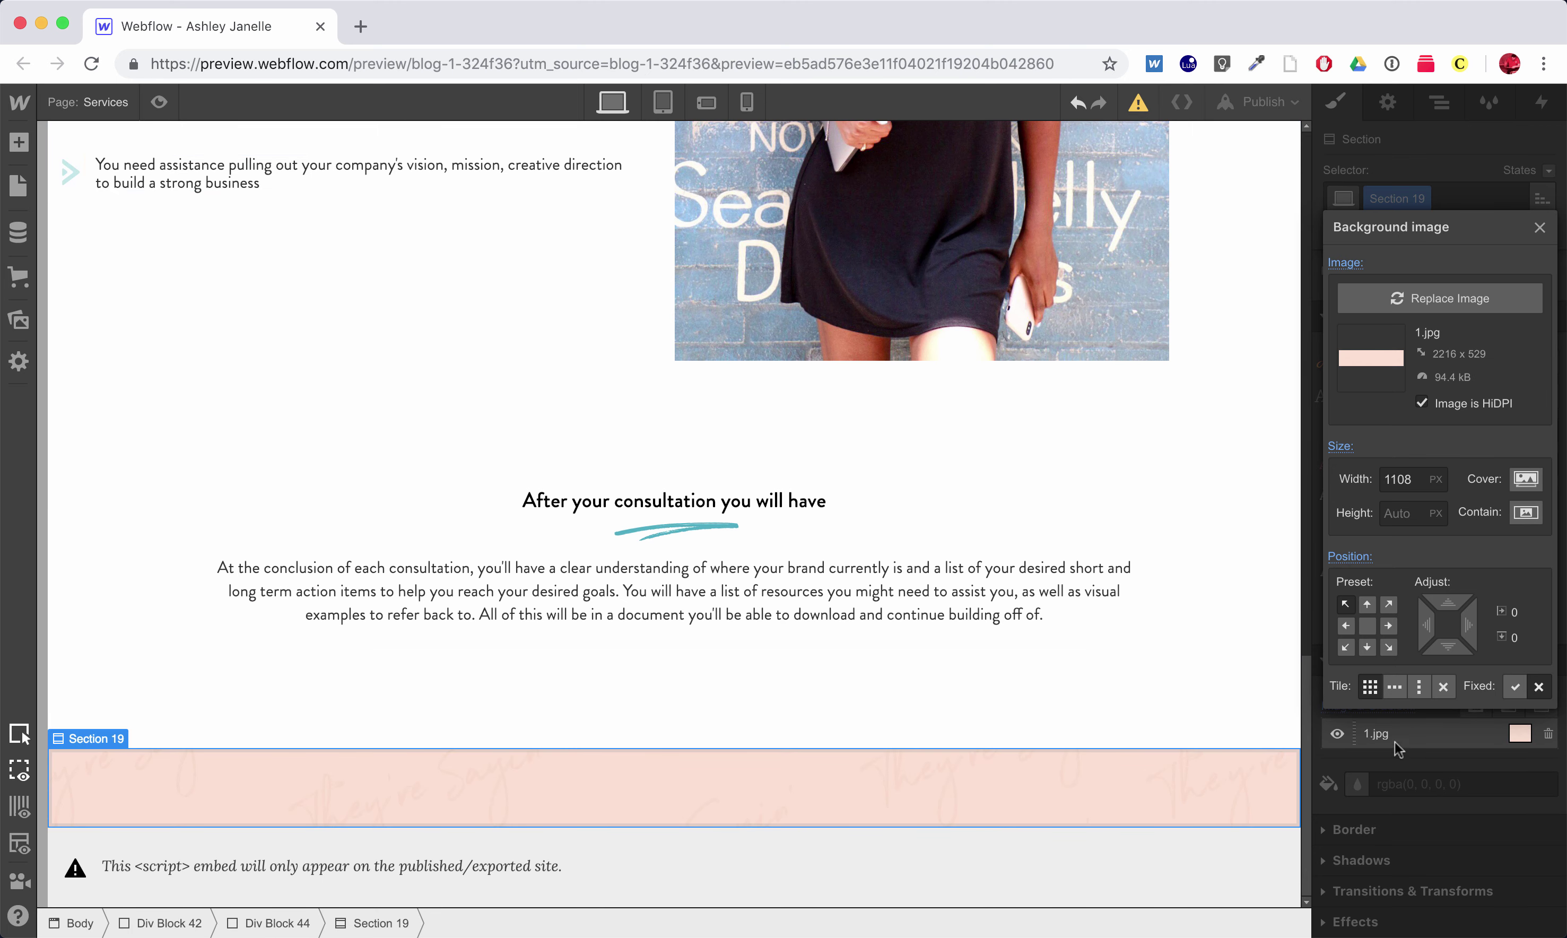
left_click(1422, 402)
Set the section's Min Height to 500 px, then lower it to 350 px
left_click(1165, 823)
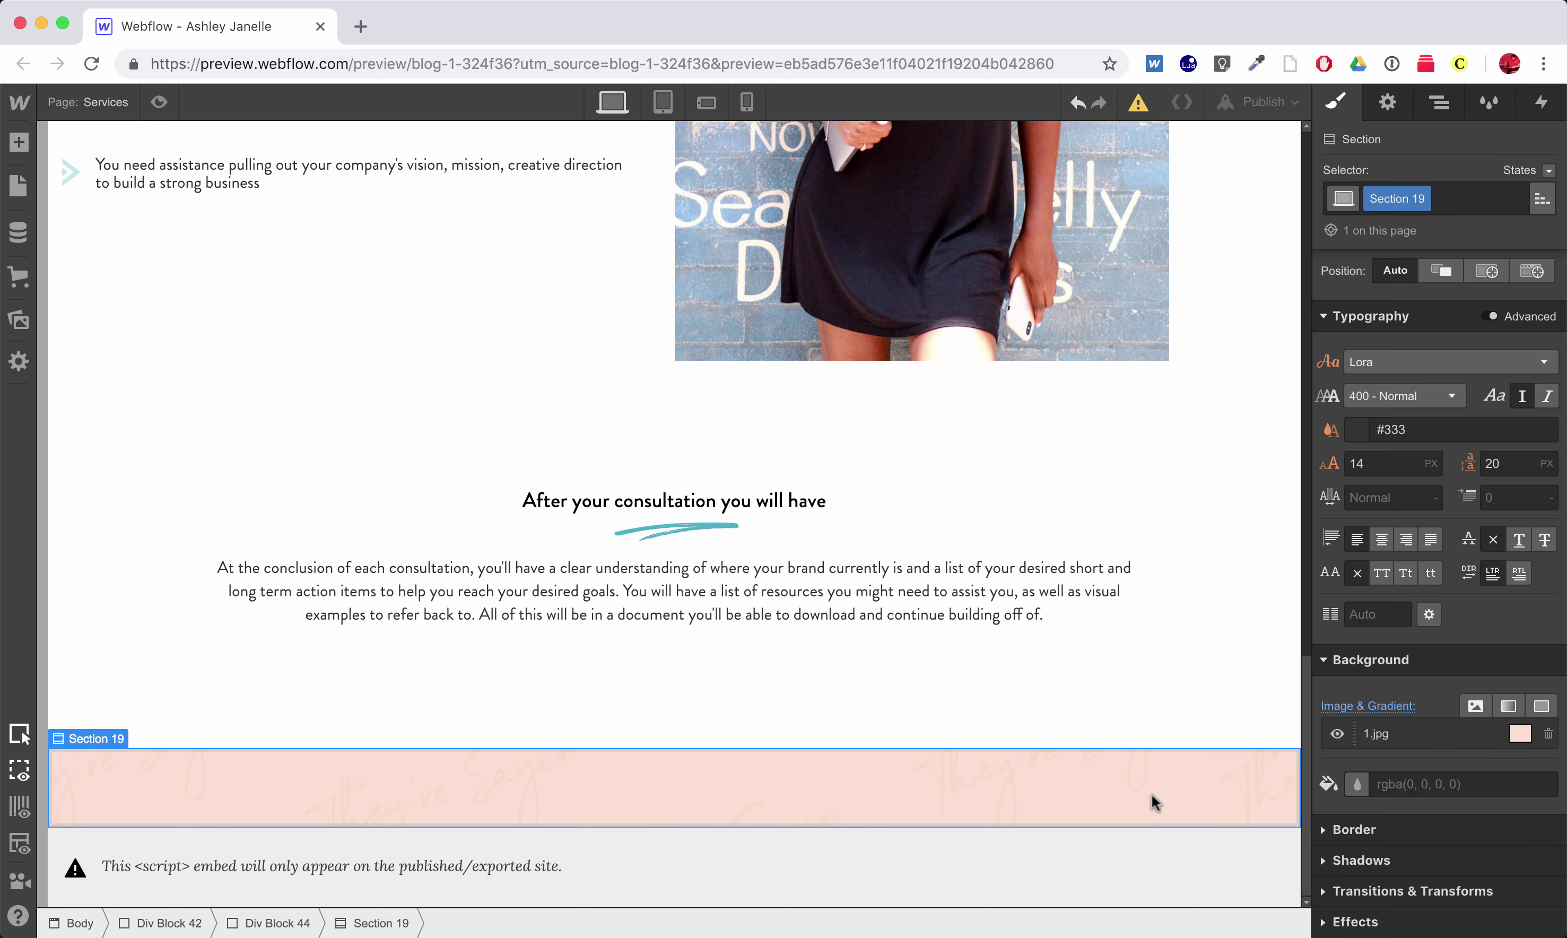
scroll(1442, 571, "up", 7)
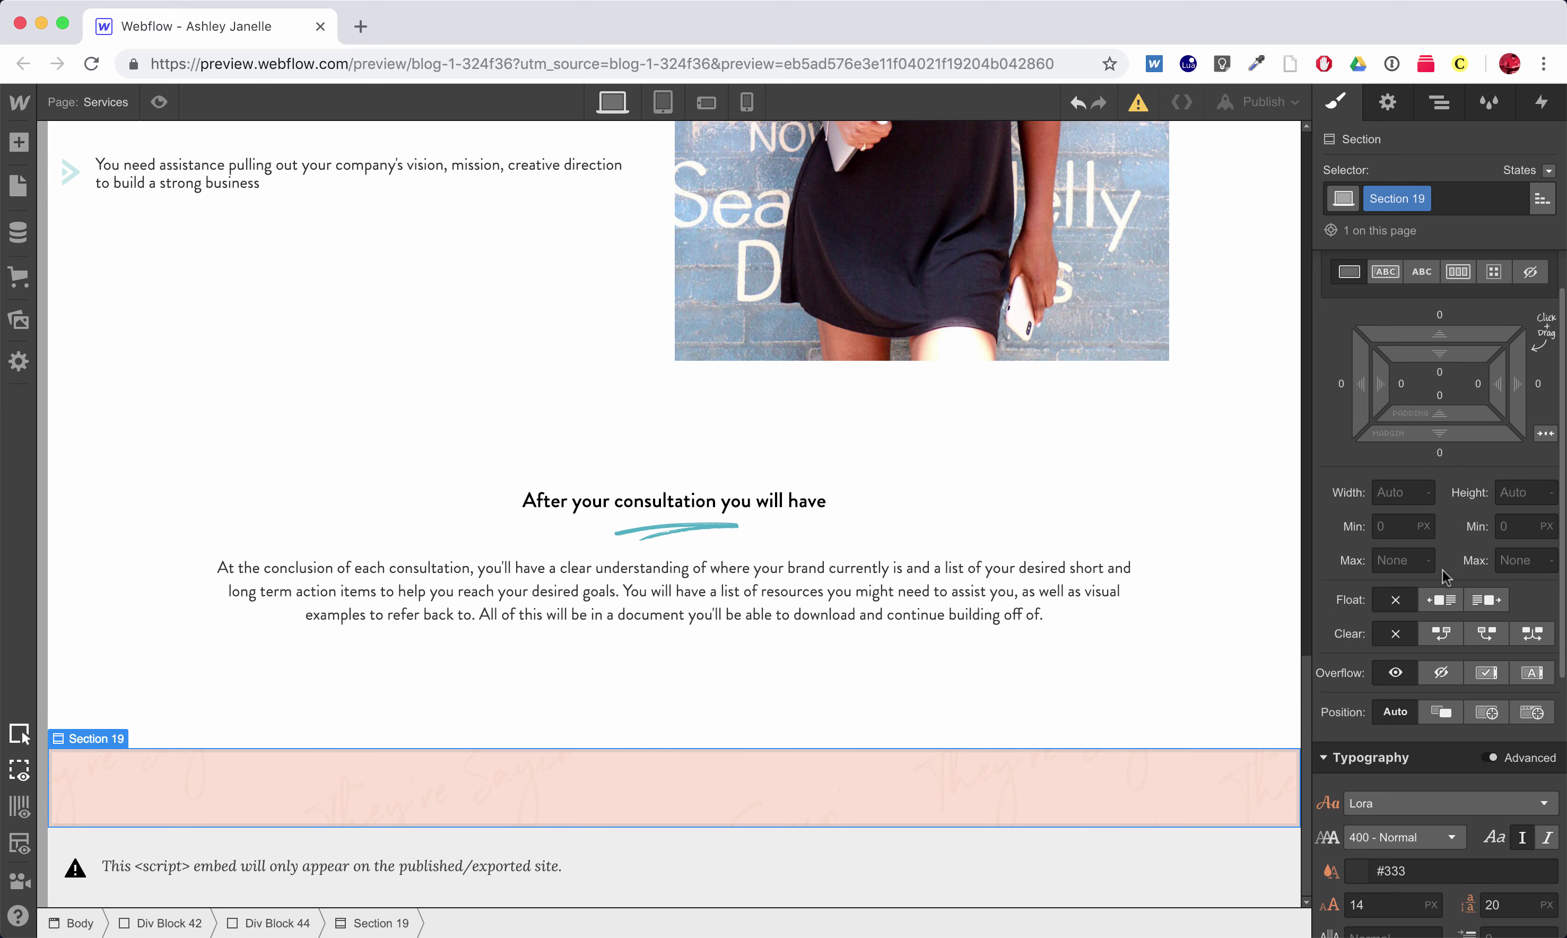
left_click(1509, 523)
key("Tab")
scroll(357, 361, "down", 4)
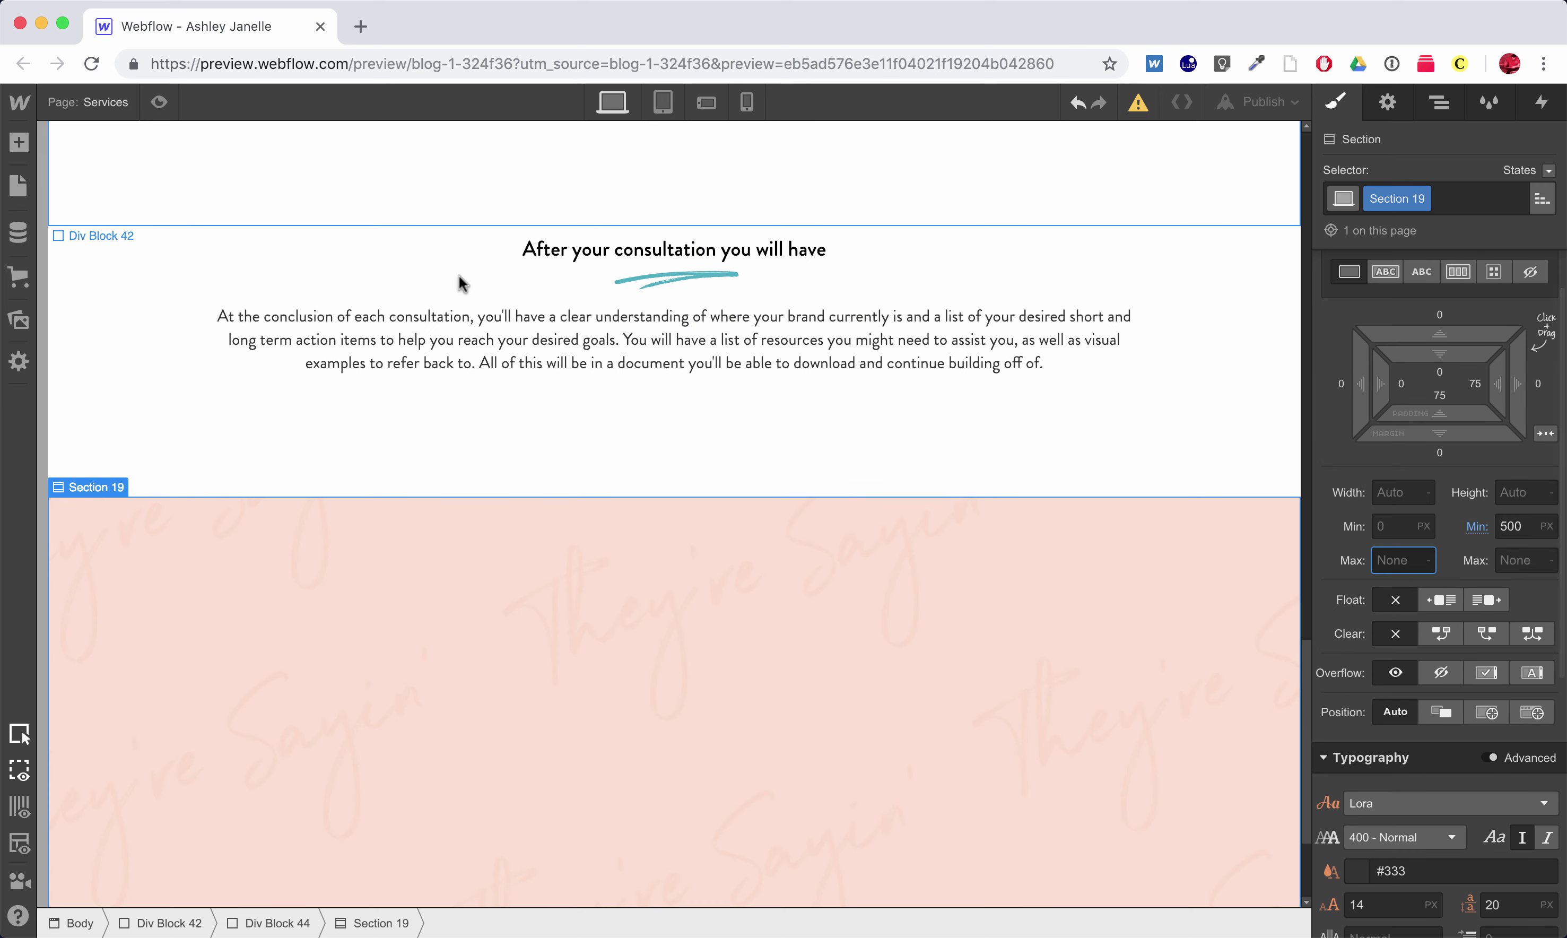
scroll(579, 604, "down", 3)
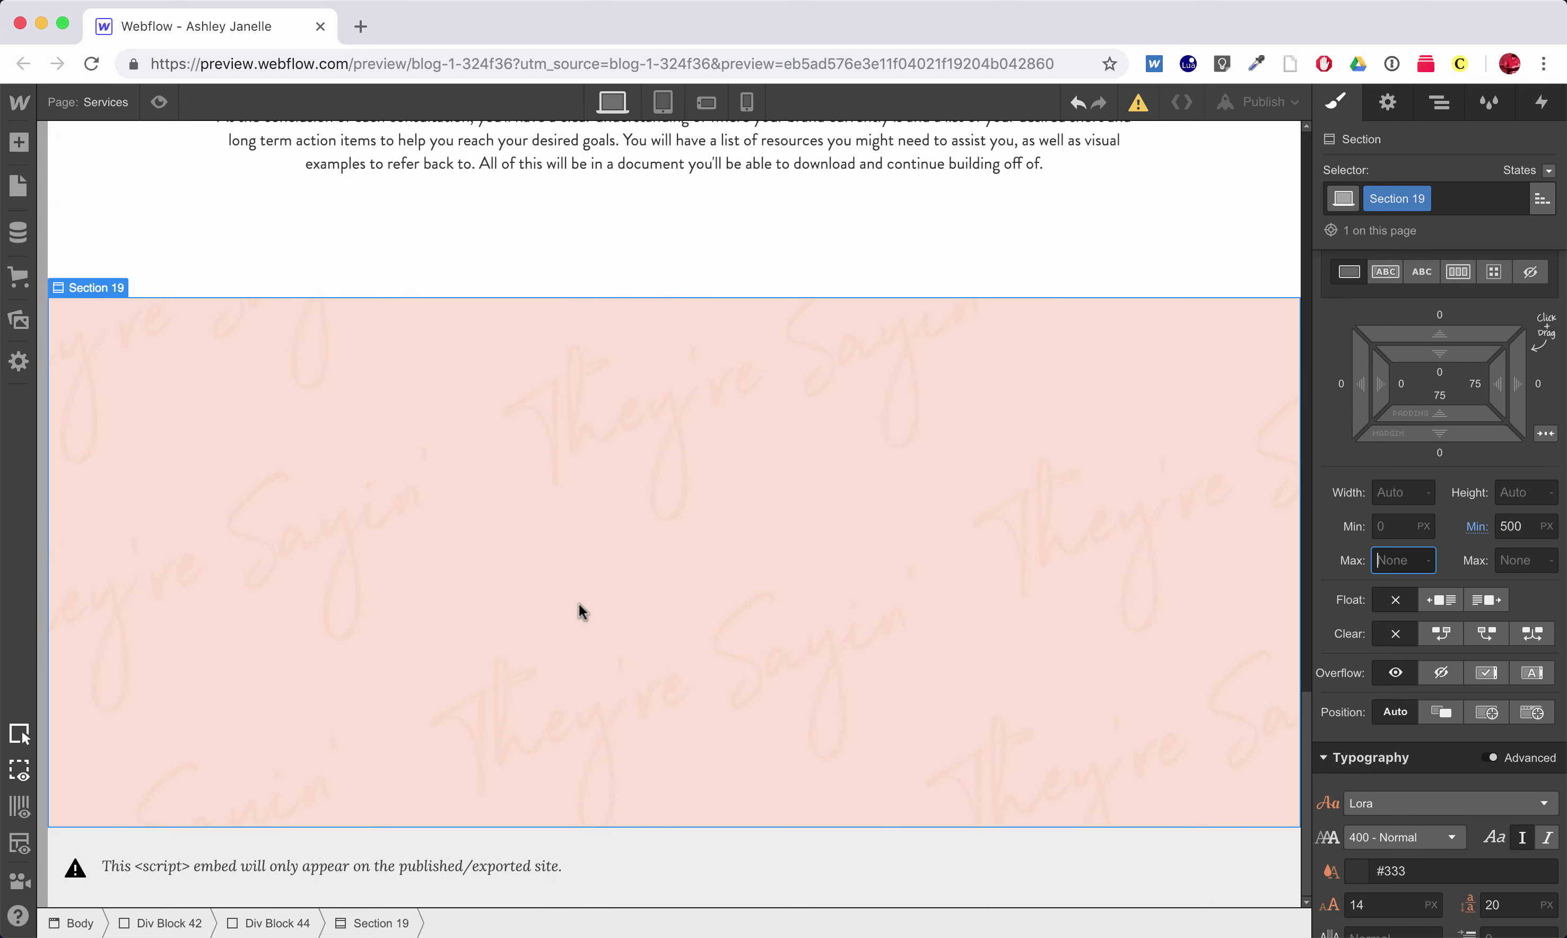
left_click(1511, 526)
type("4")
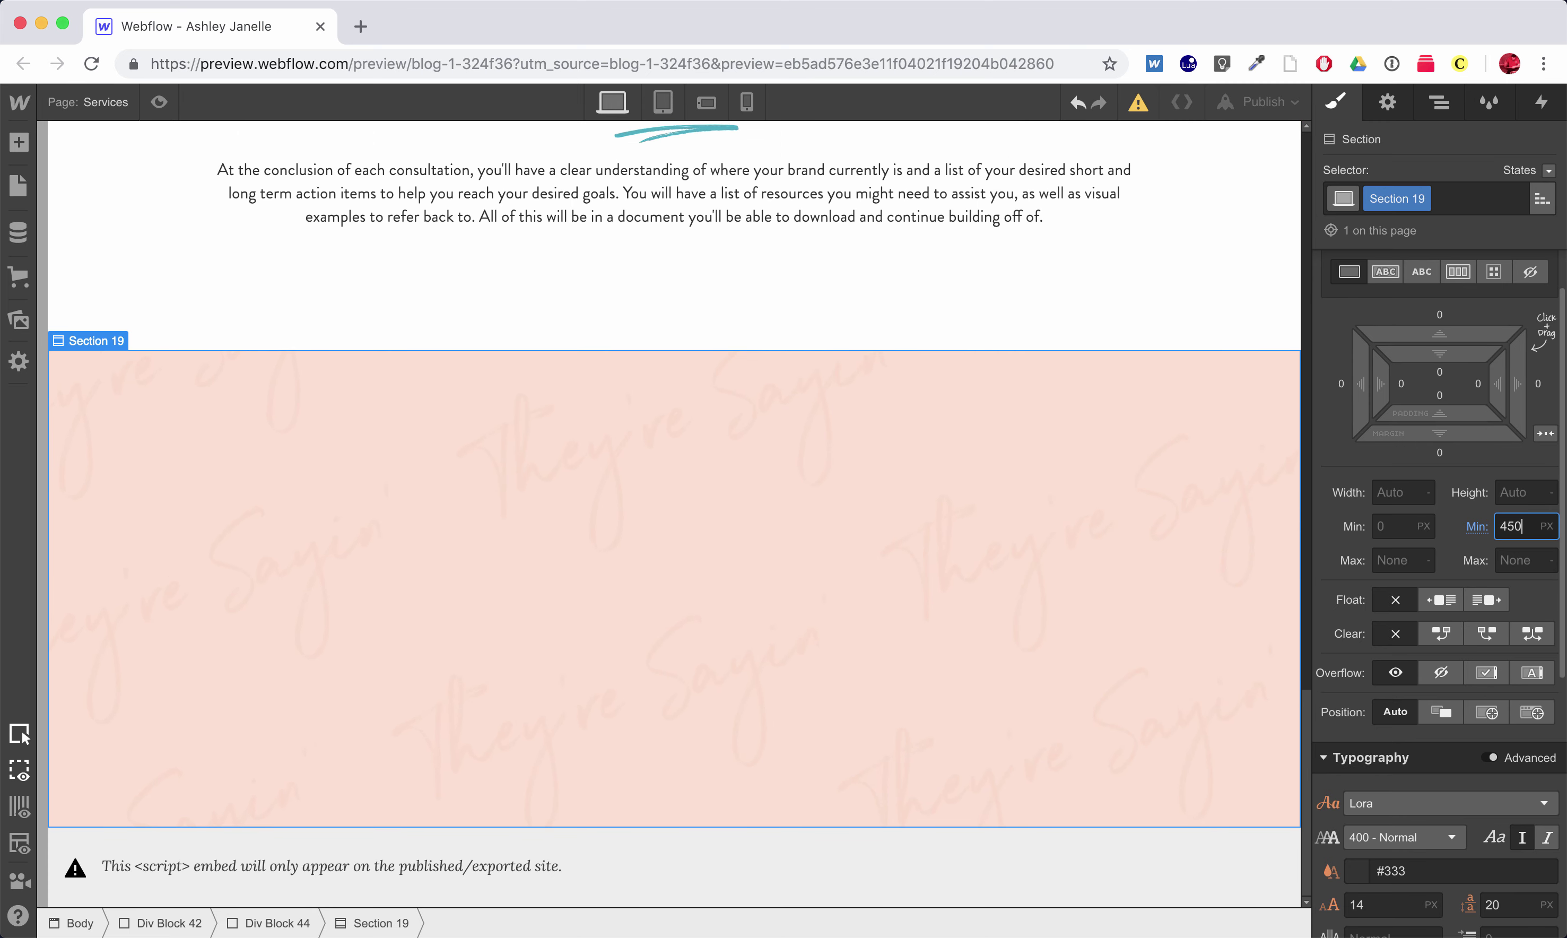
key("shift+Down")
key("shift+Down")
key("shift+Down")
key("shift+Down")
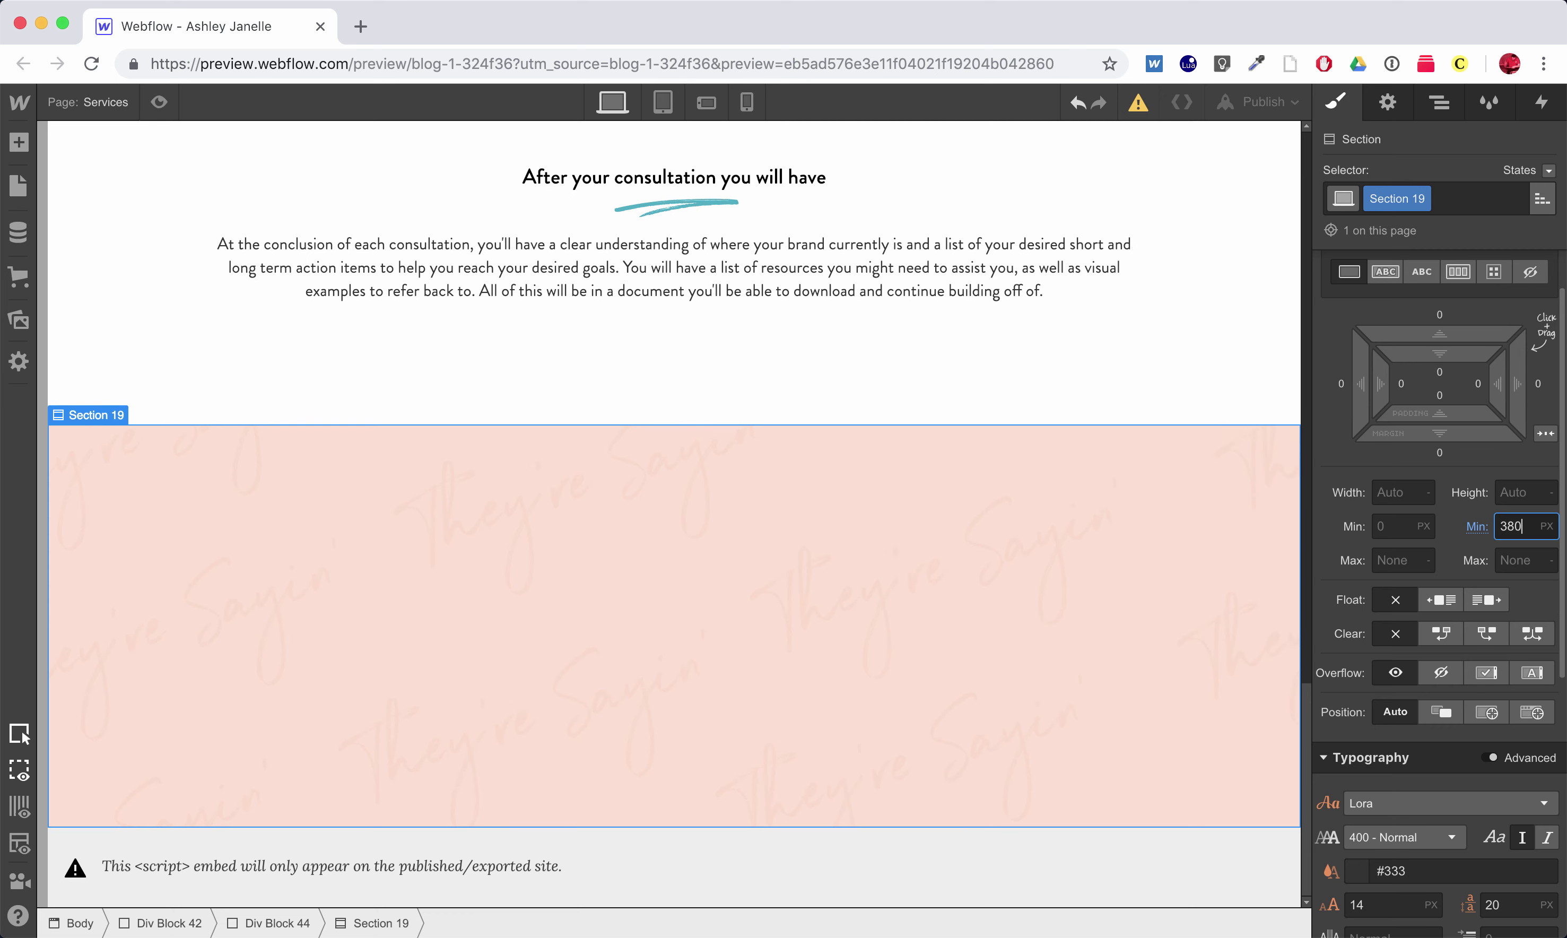
key("shift+Down")
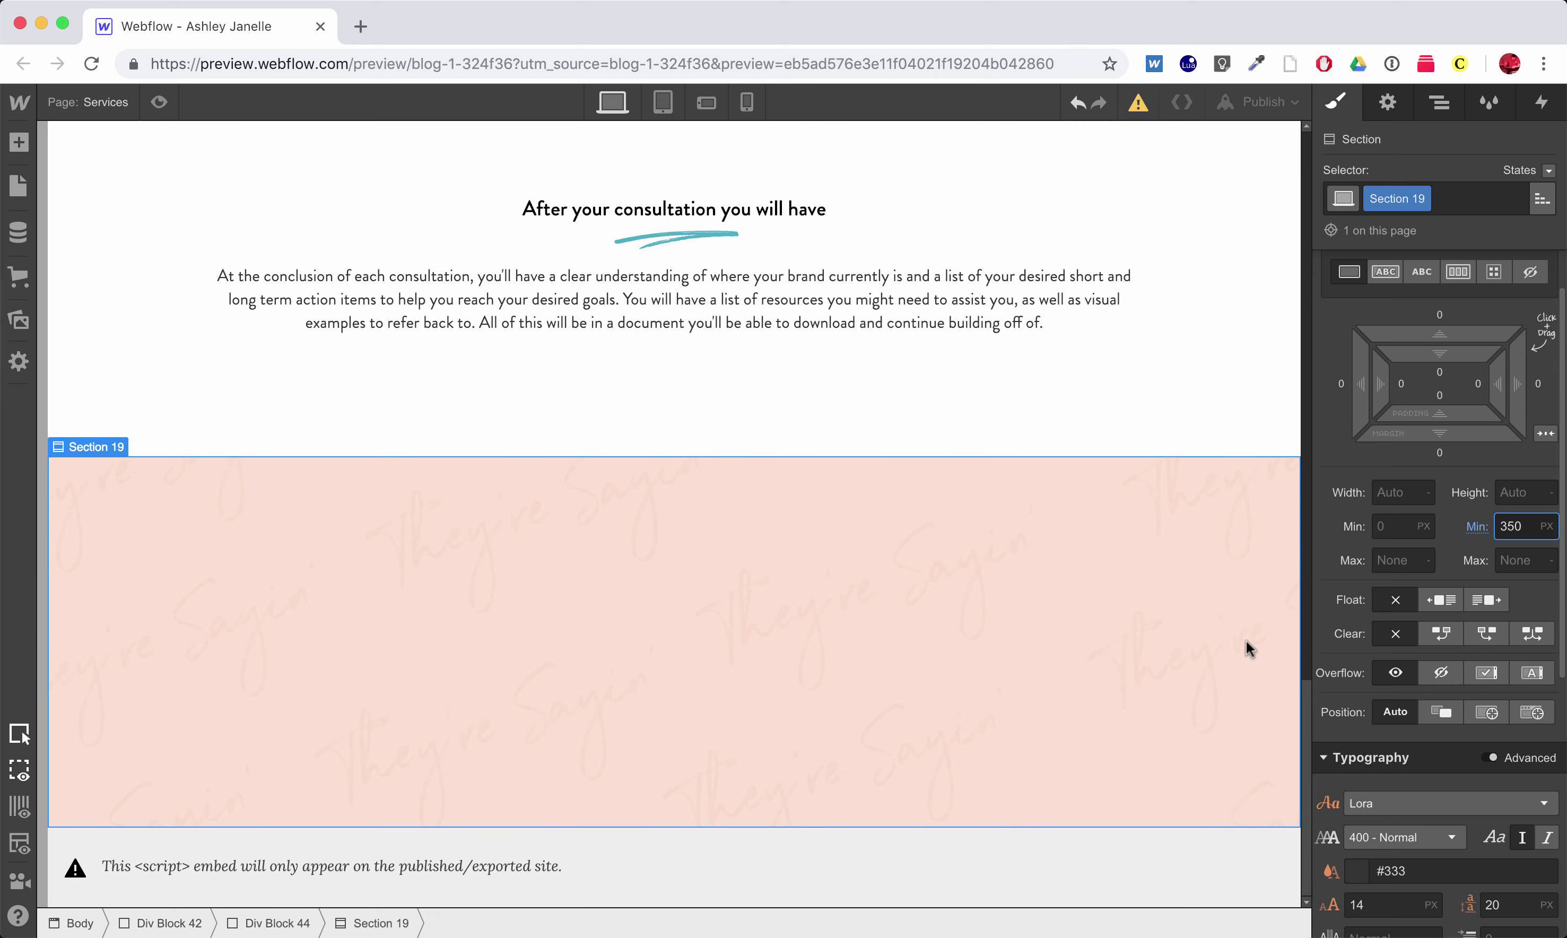
Insert a Container into the pink section using Quick Find
key("super+e")
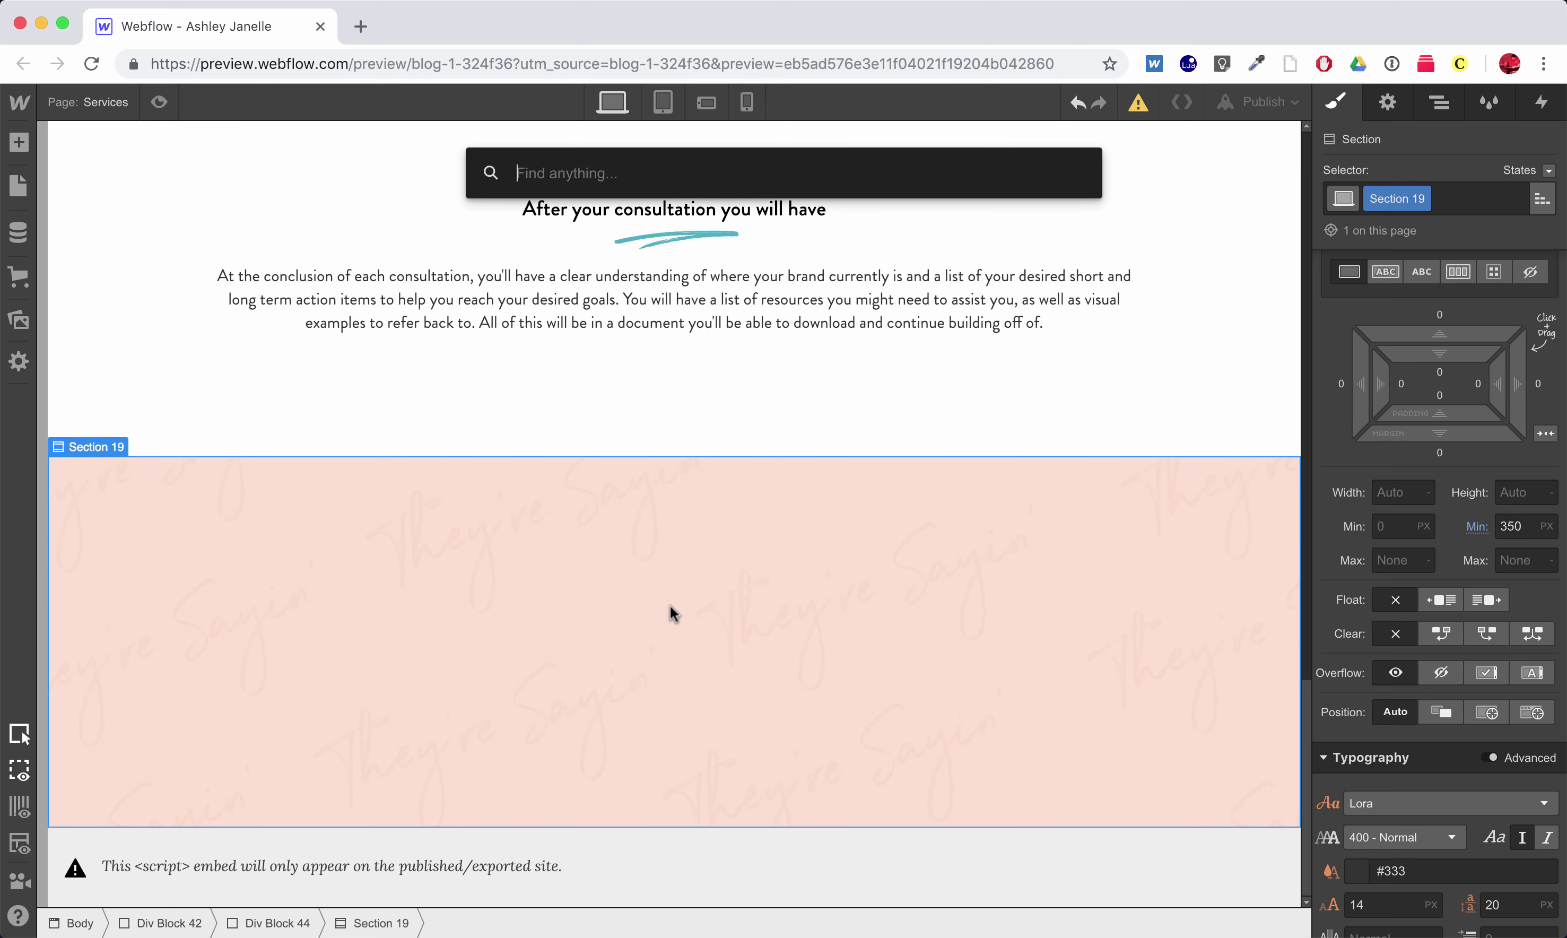
type("kc")
key("BackSpace")
key("BackSpace")
type("con")
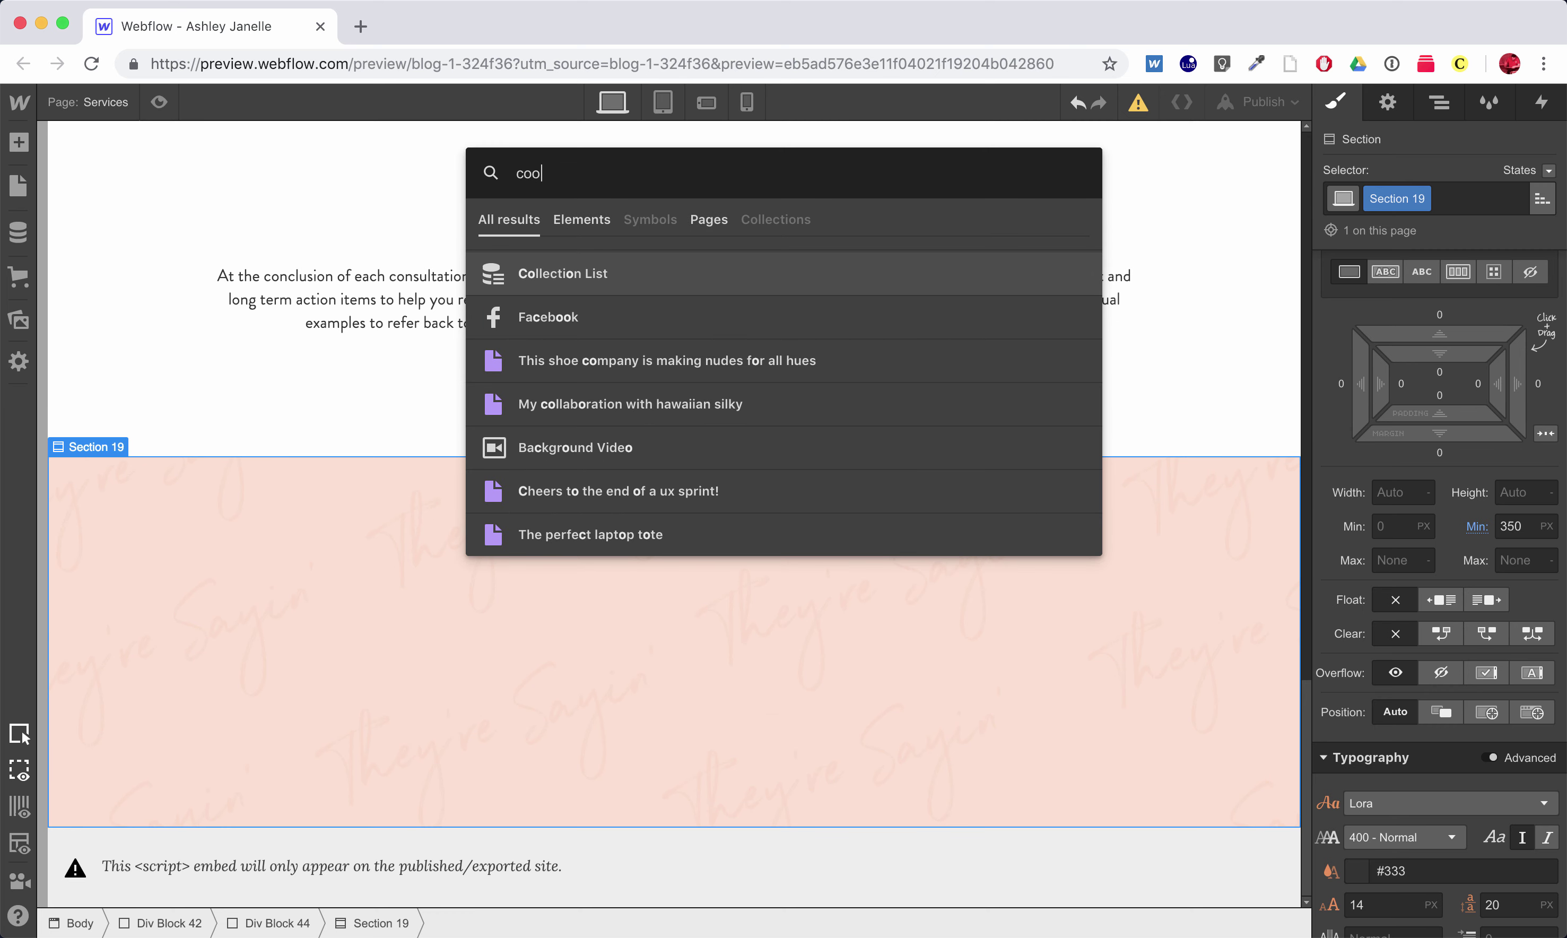
key("Return")
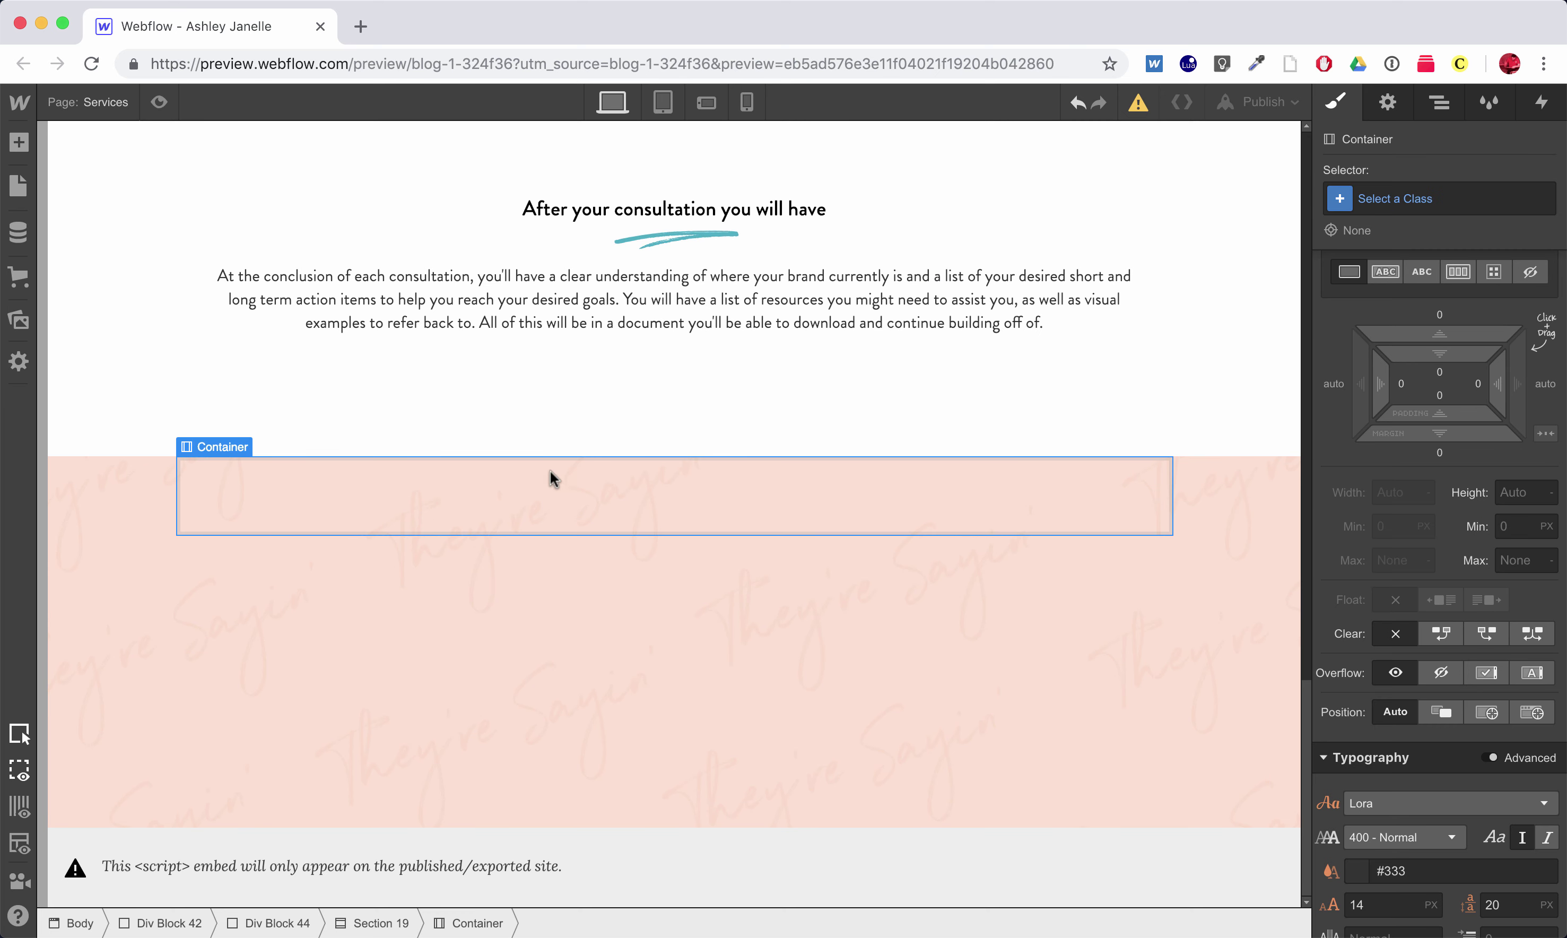
Add a Slider inside the container and review its mask's slider settings
key("super+e")
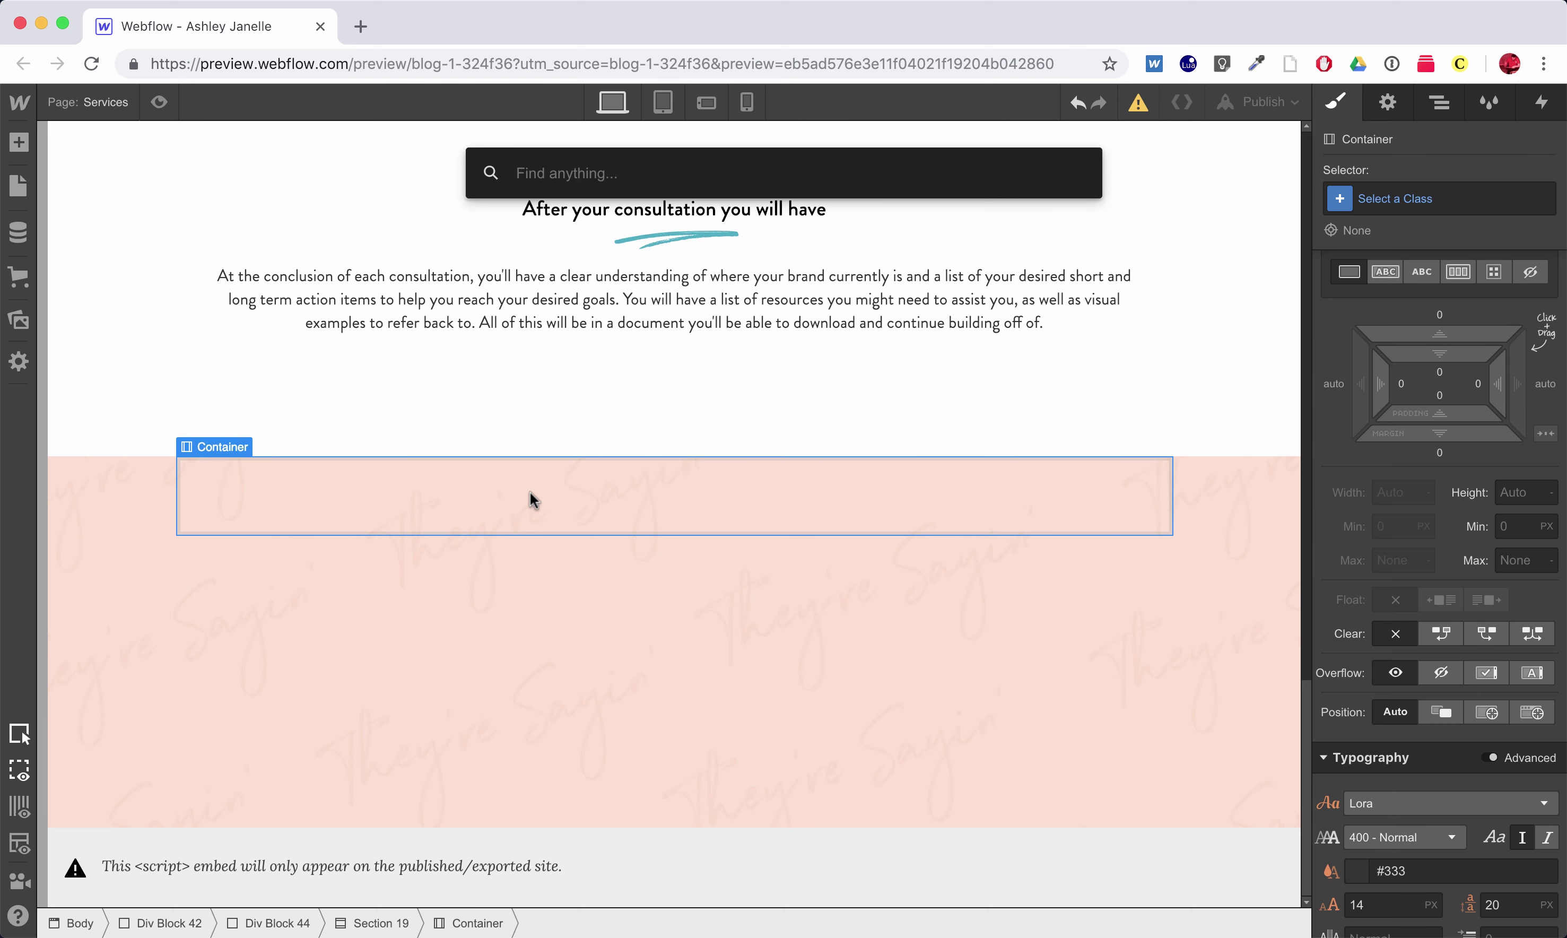
type("slid")
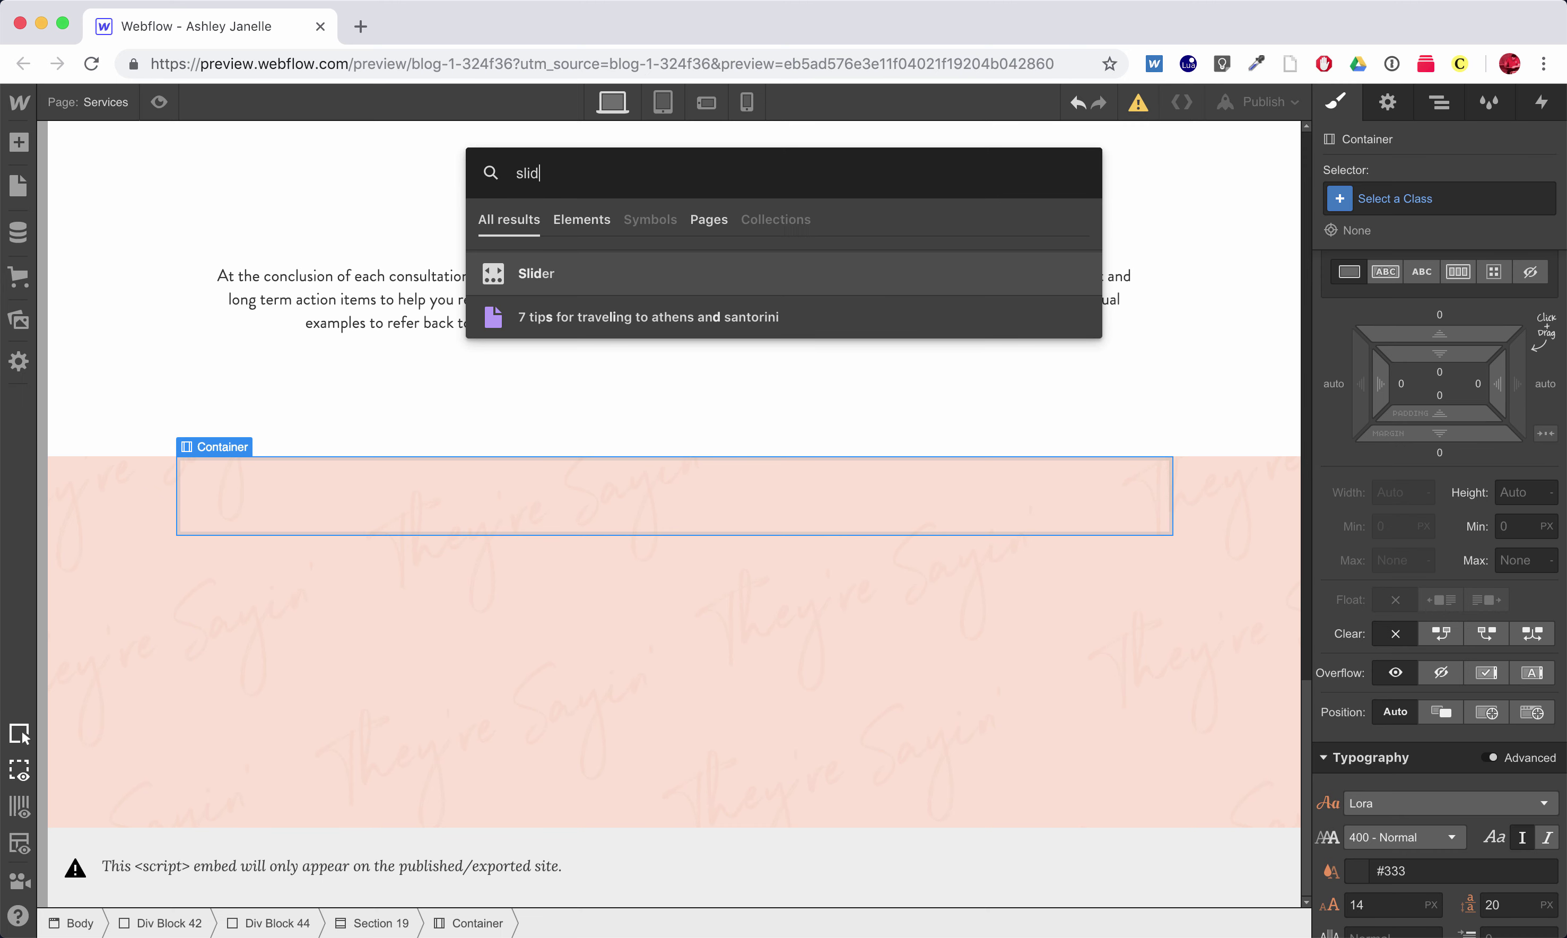
key("Return")
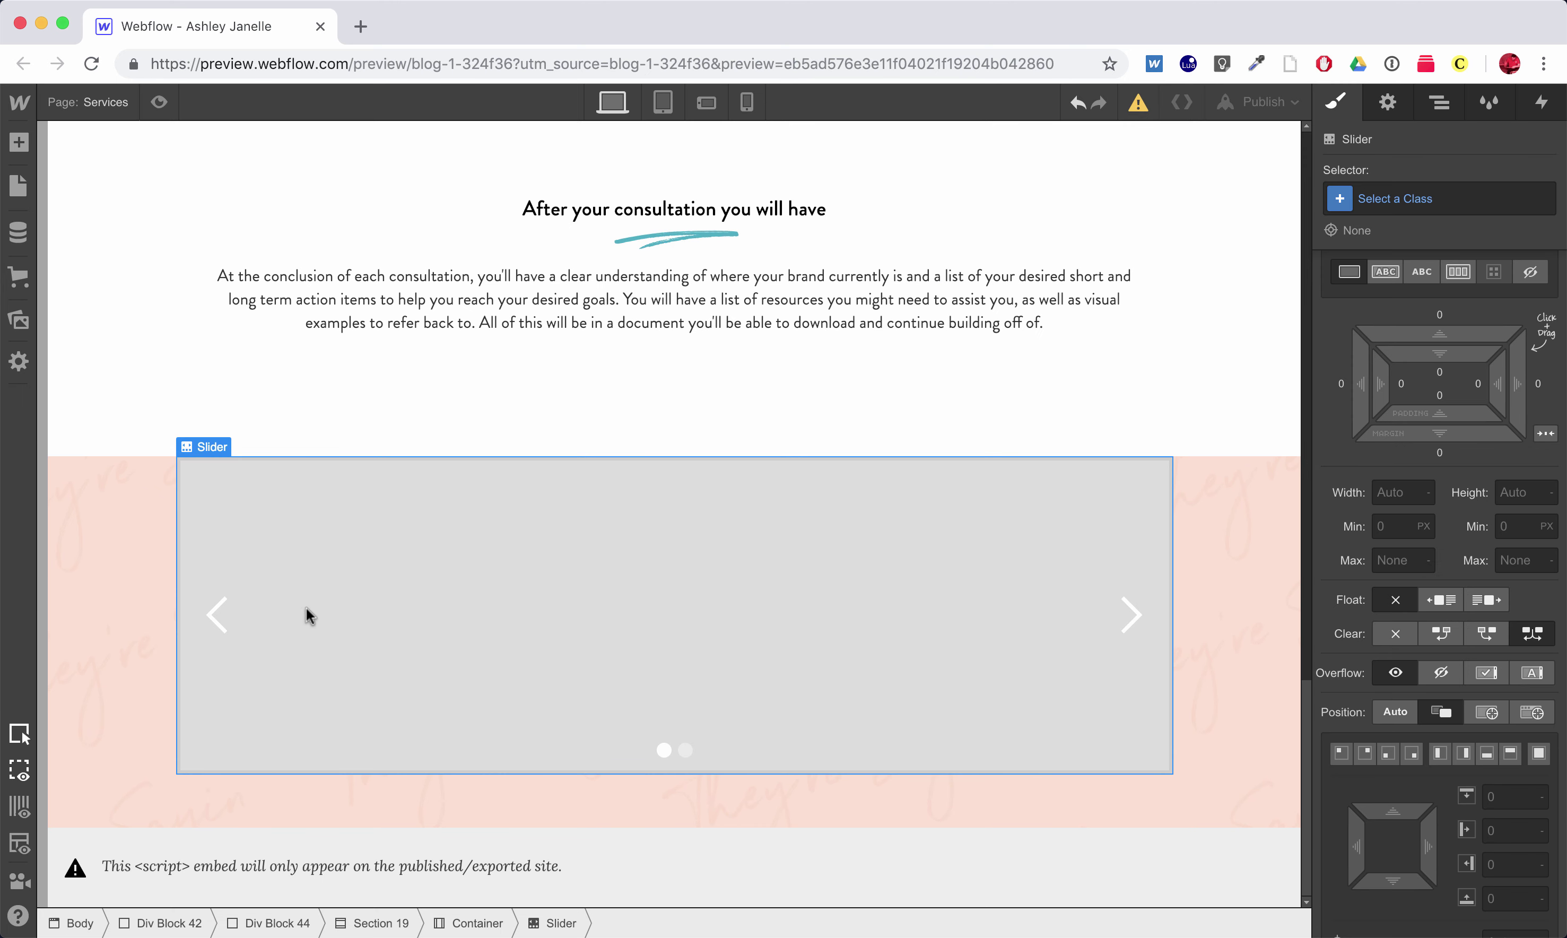
left_click(489, 548)
left_click(493, 545)
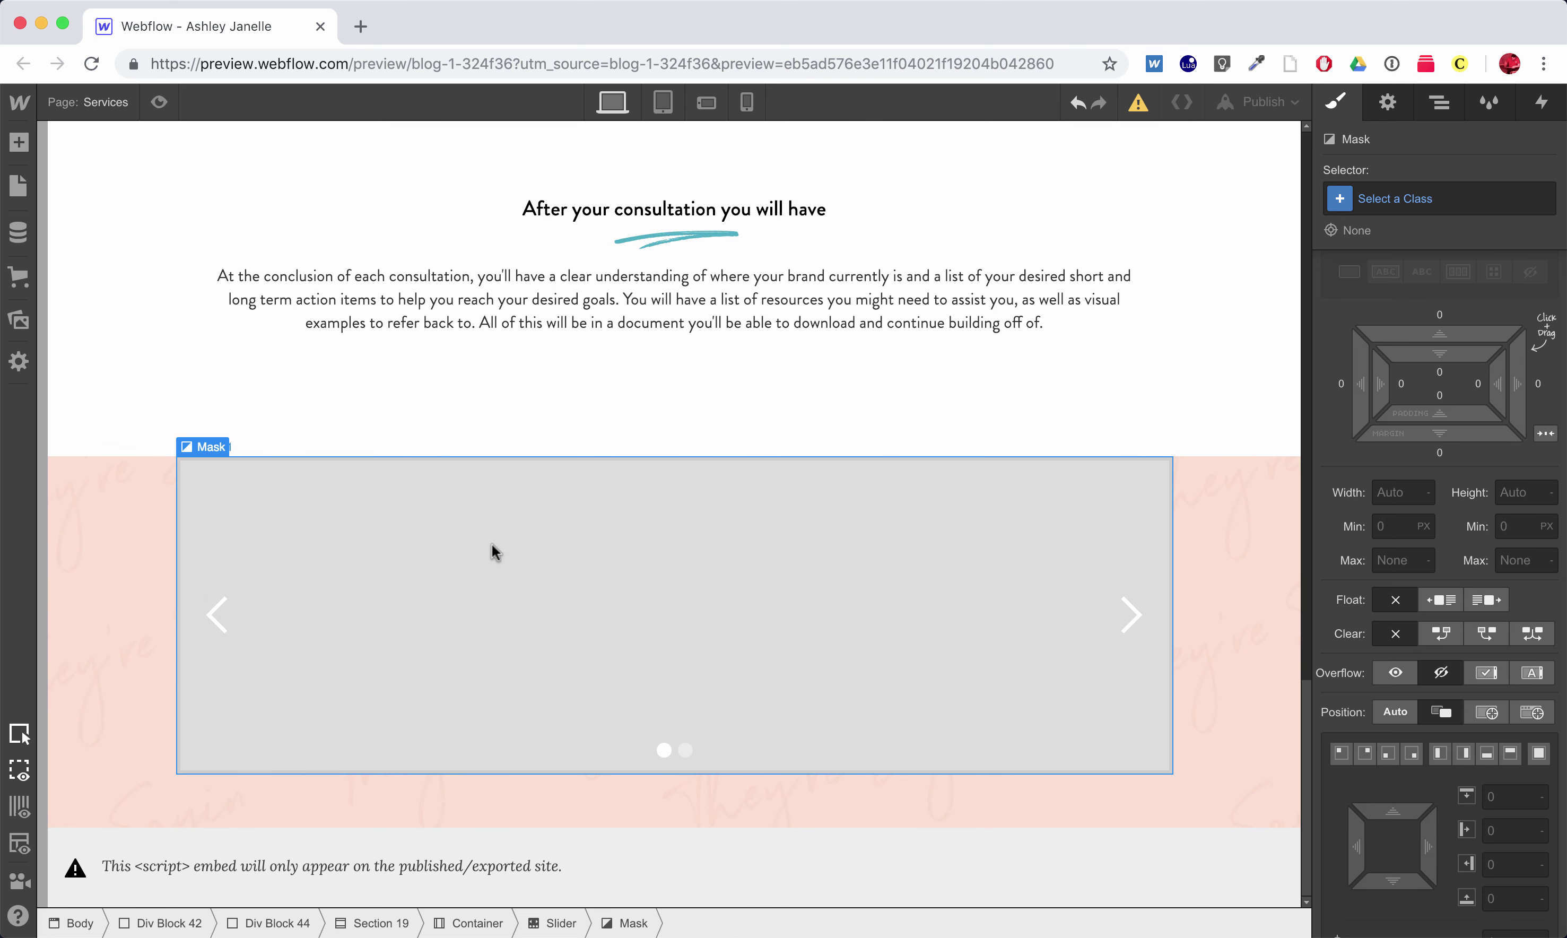
left_click(1406, 103)
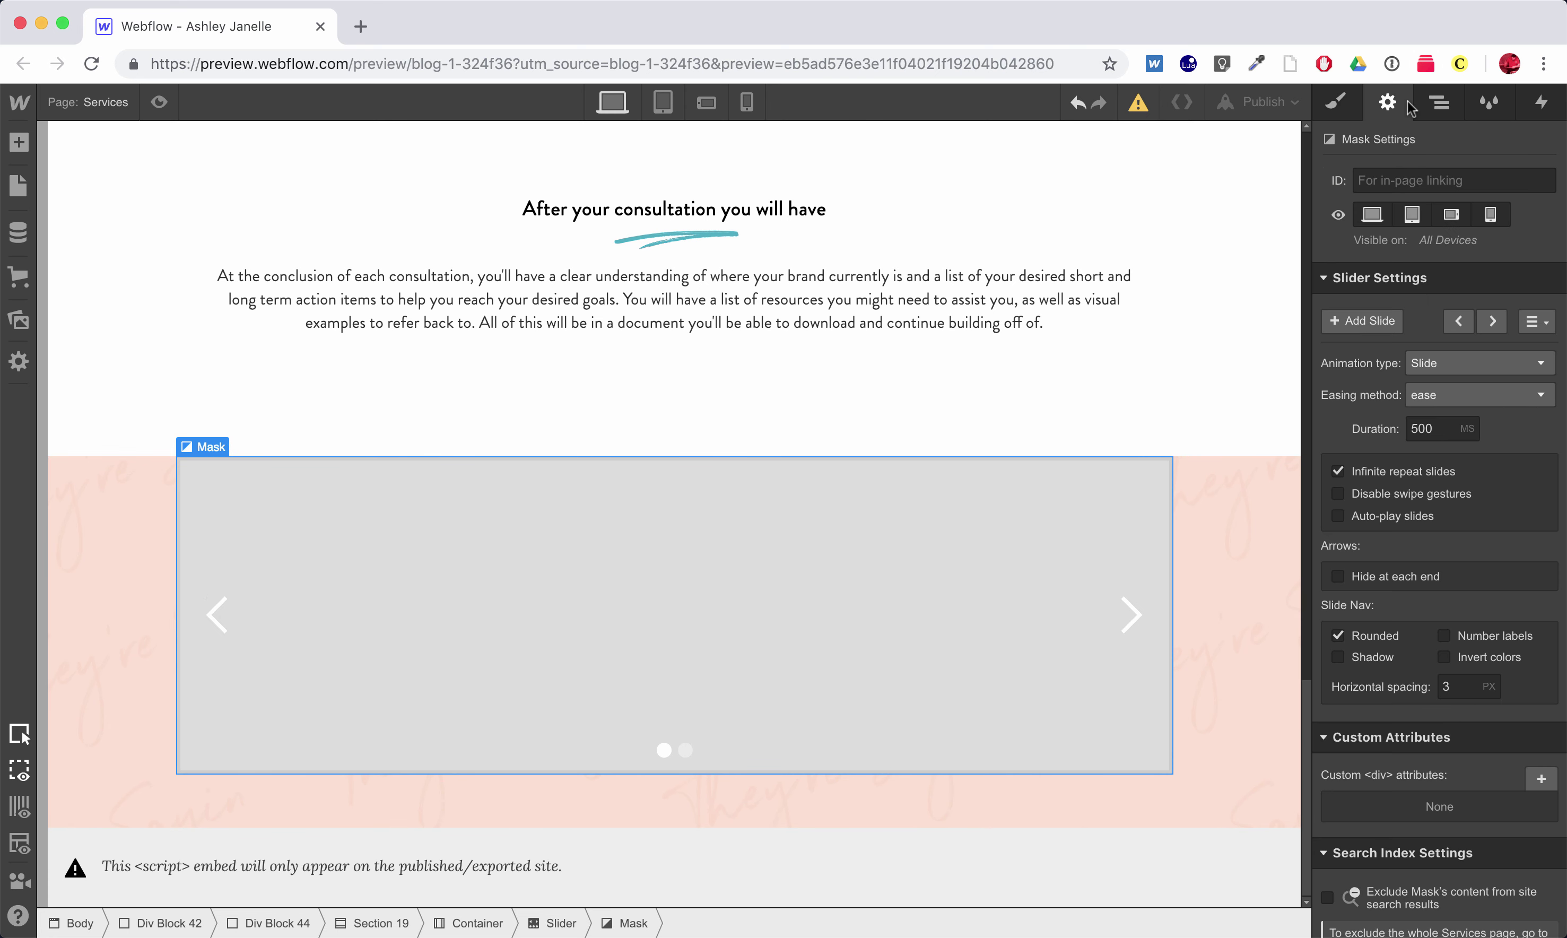
left_click(1337, 102)
scroll(1402, 429, "down", 10)
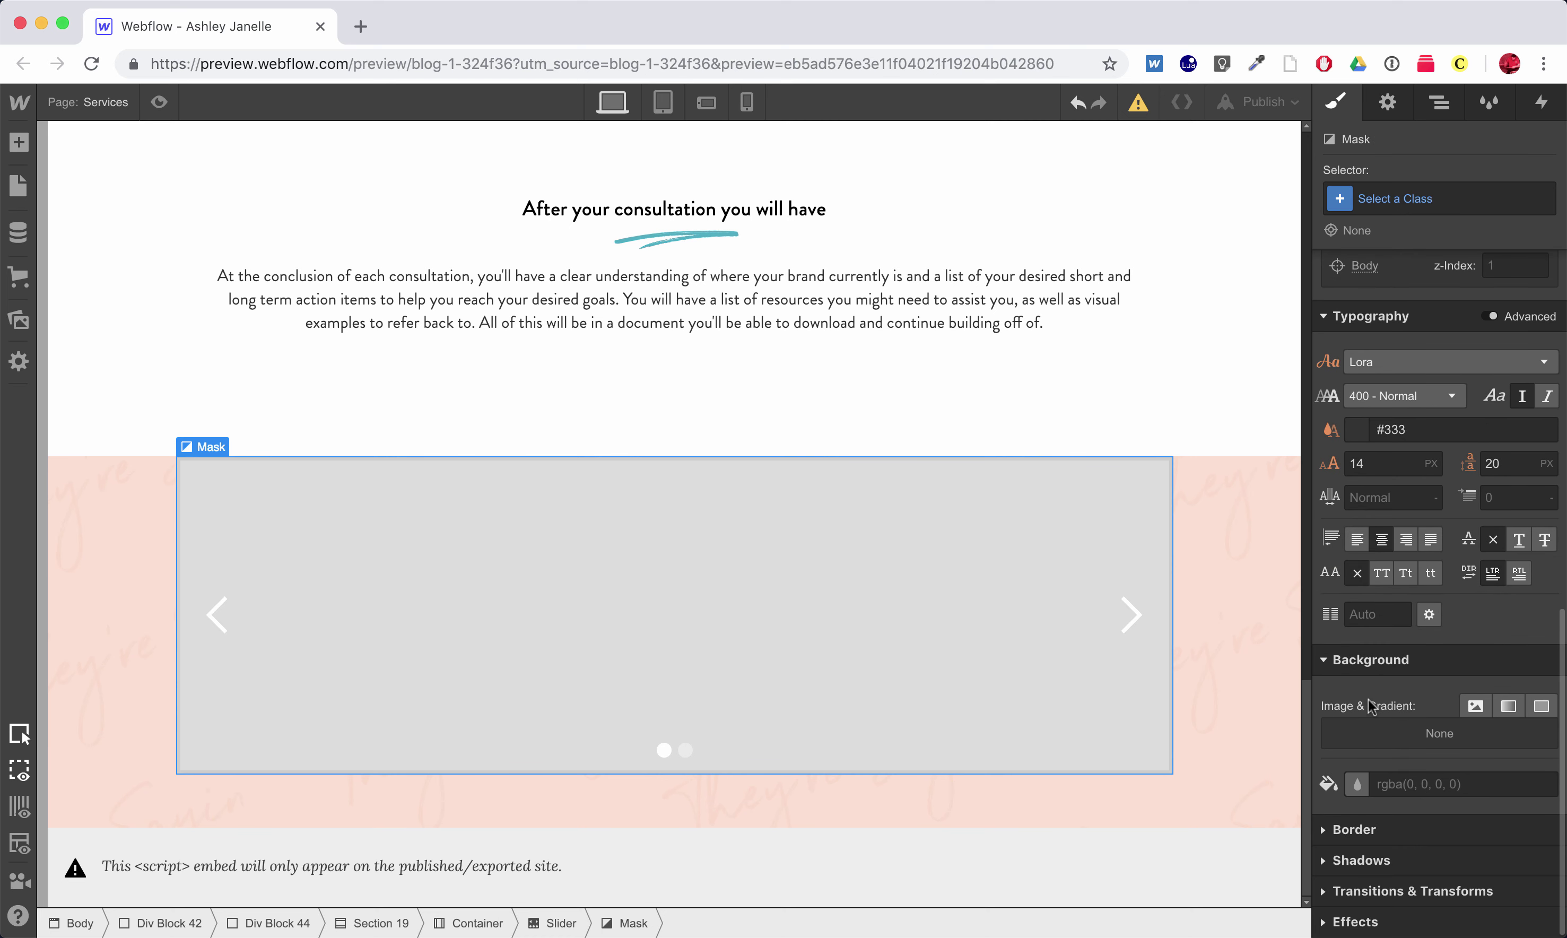
Set the Slider's background colour to transparent, then select Slide 1 and its Mask
key("Left")
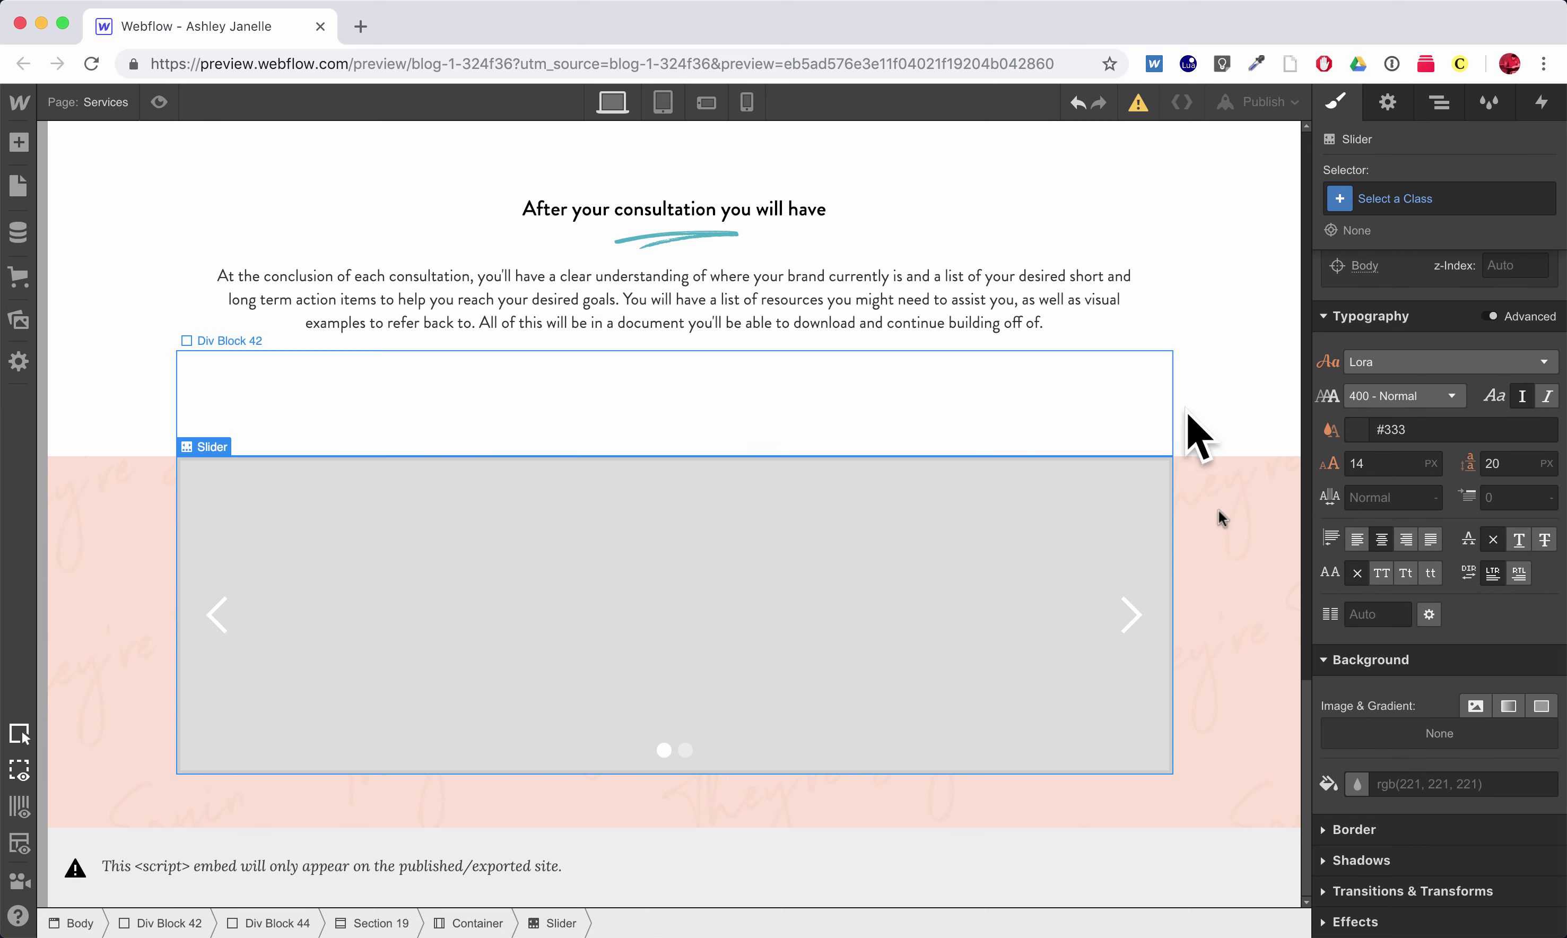
left_click(1359, 787)
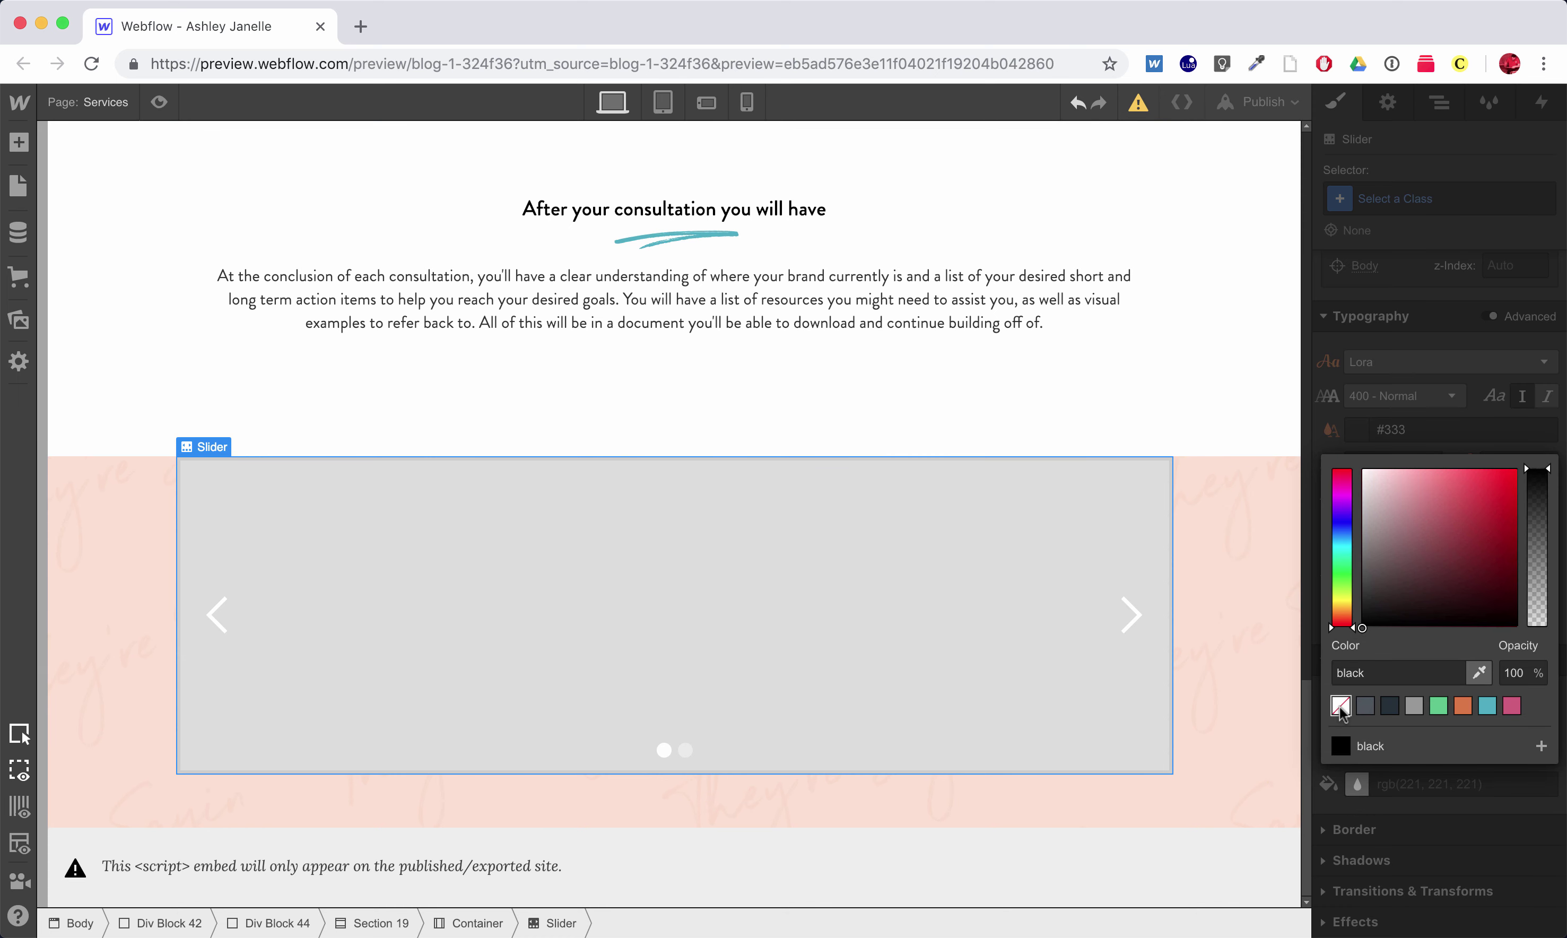
left_click(1341, 705)
left_click(574, 608)
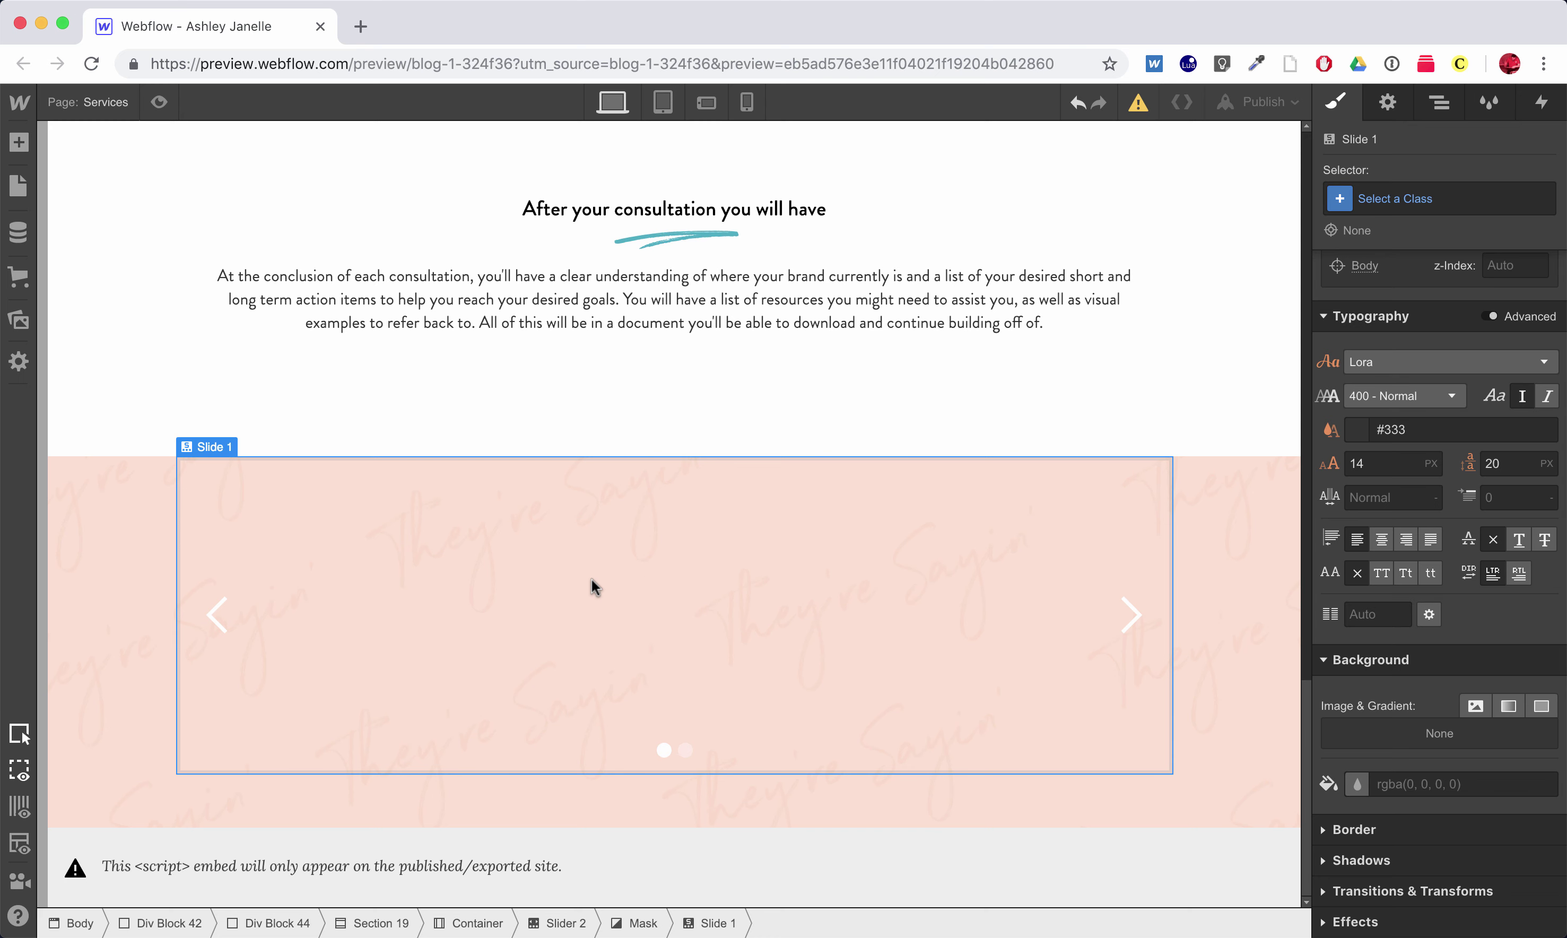
key("Escape")
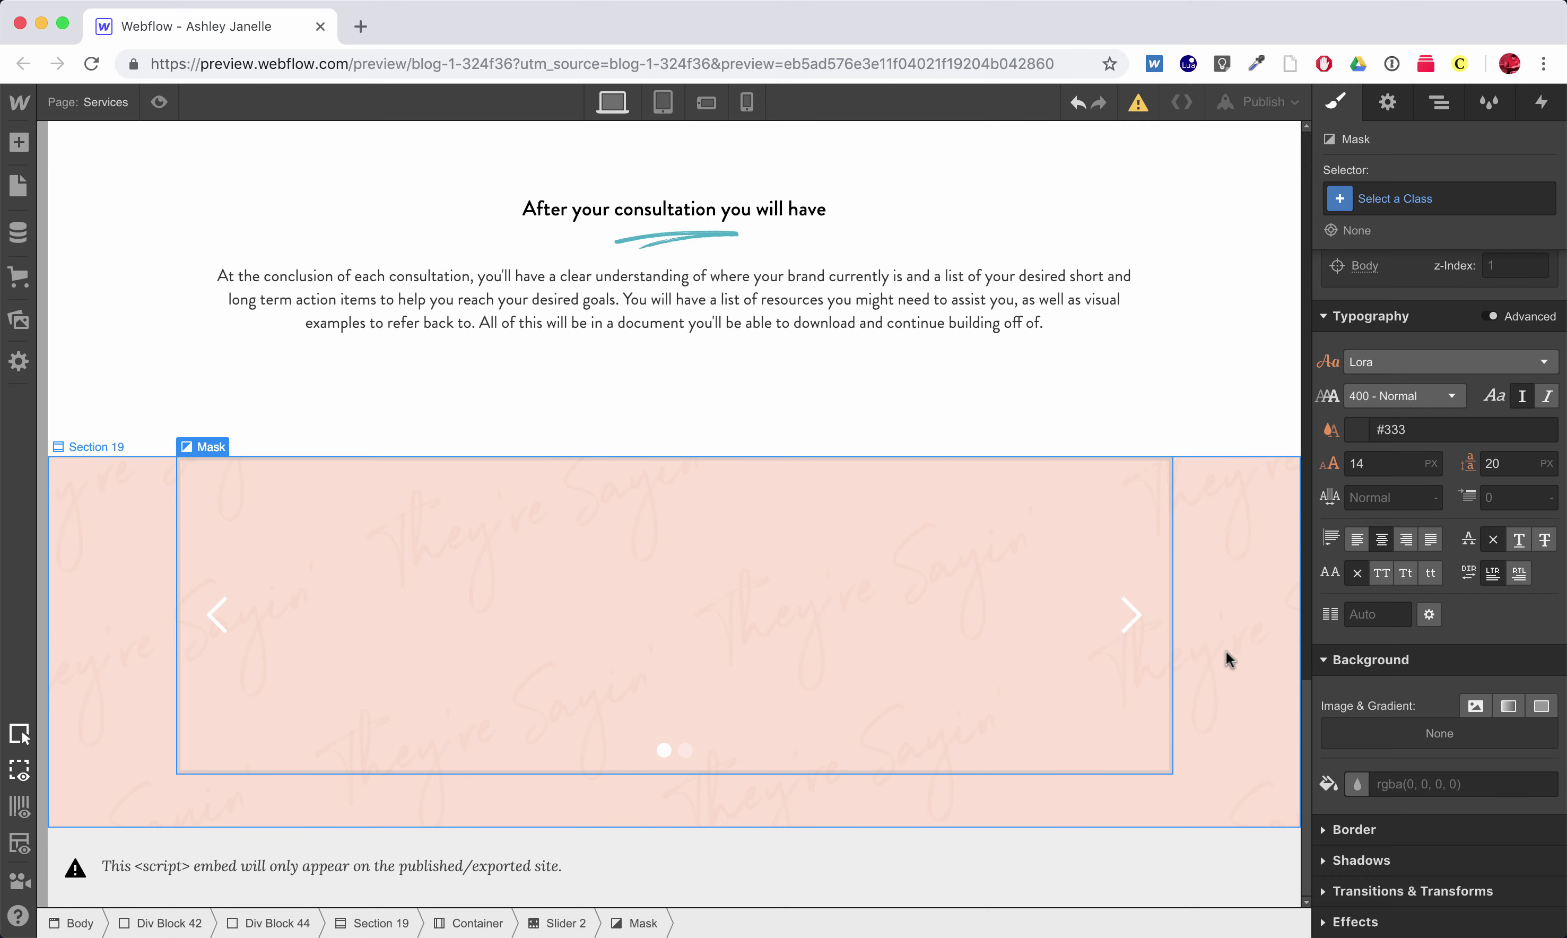
Turn on Invert colors for the slide navigation dots, then select Slide 1
left_click(1389, 103)
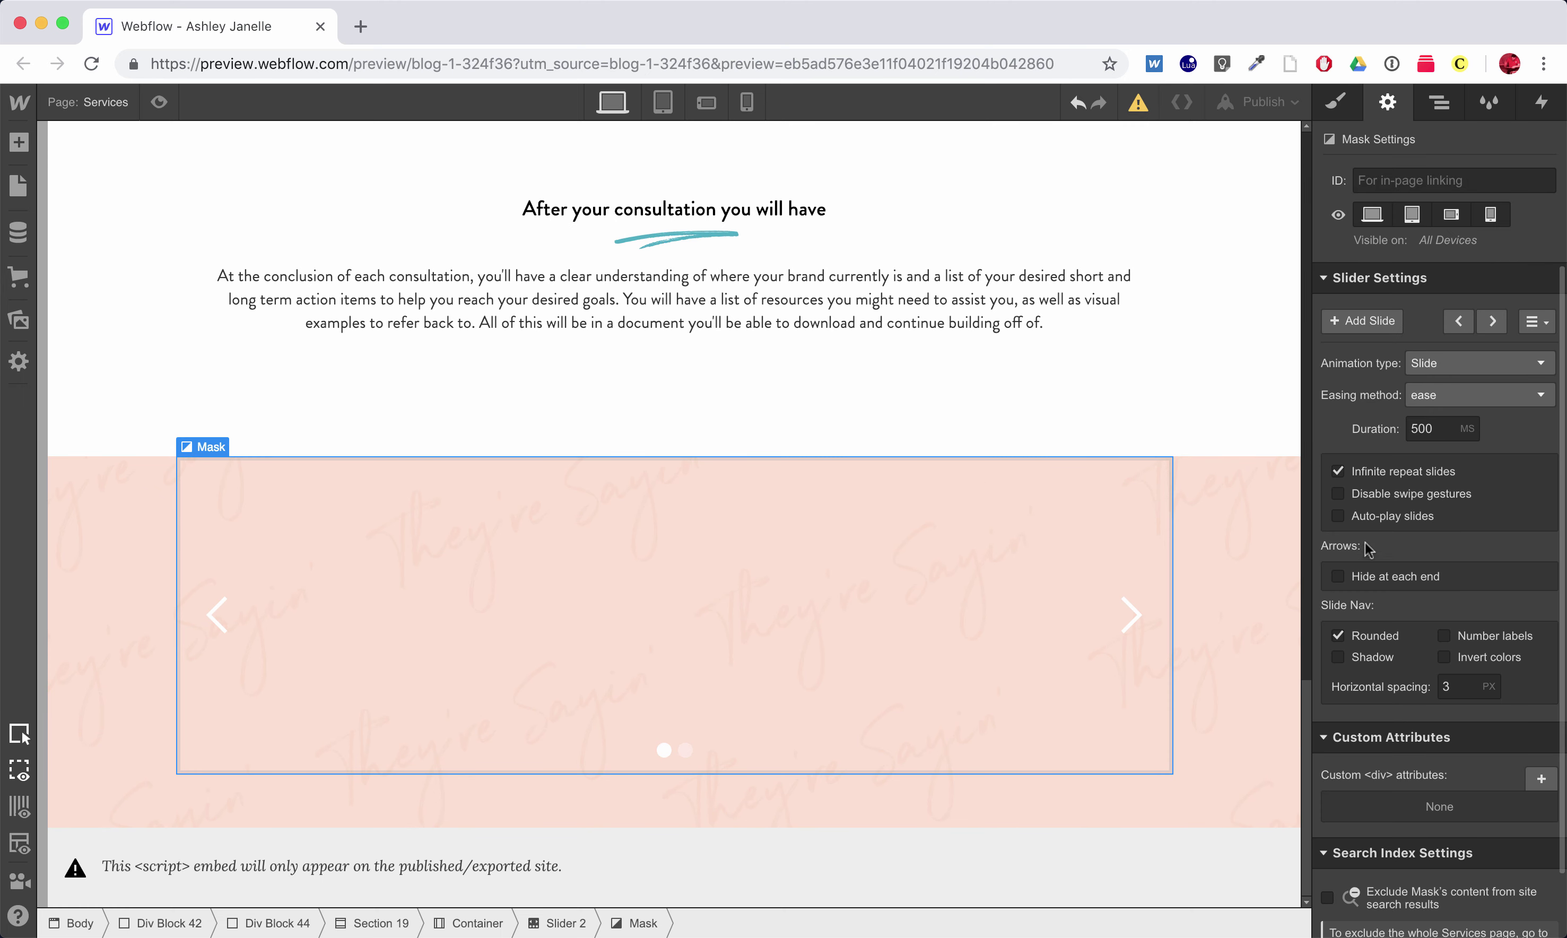
left_click(1444, 657)
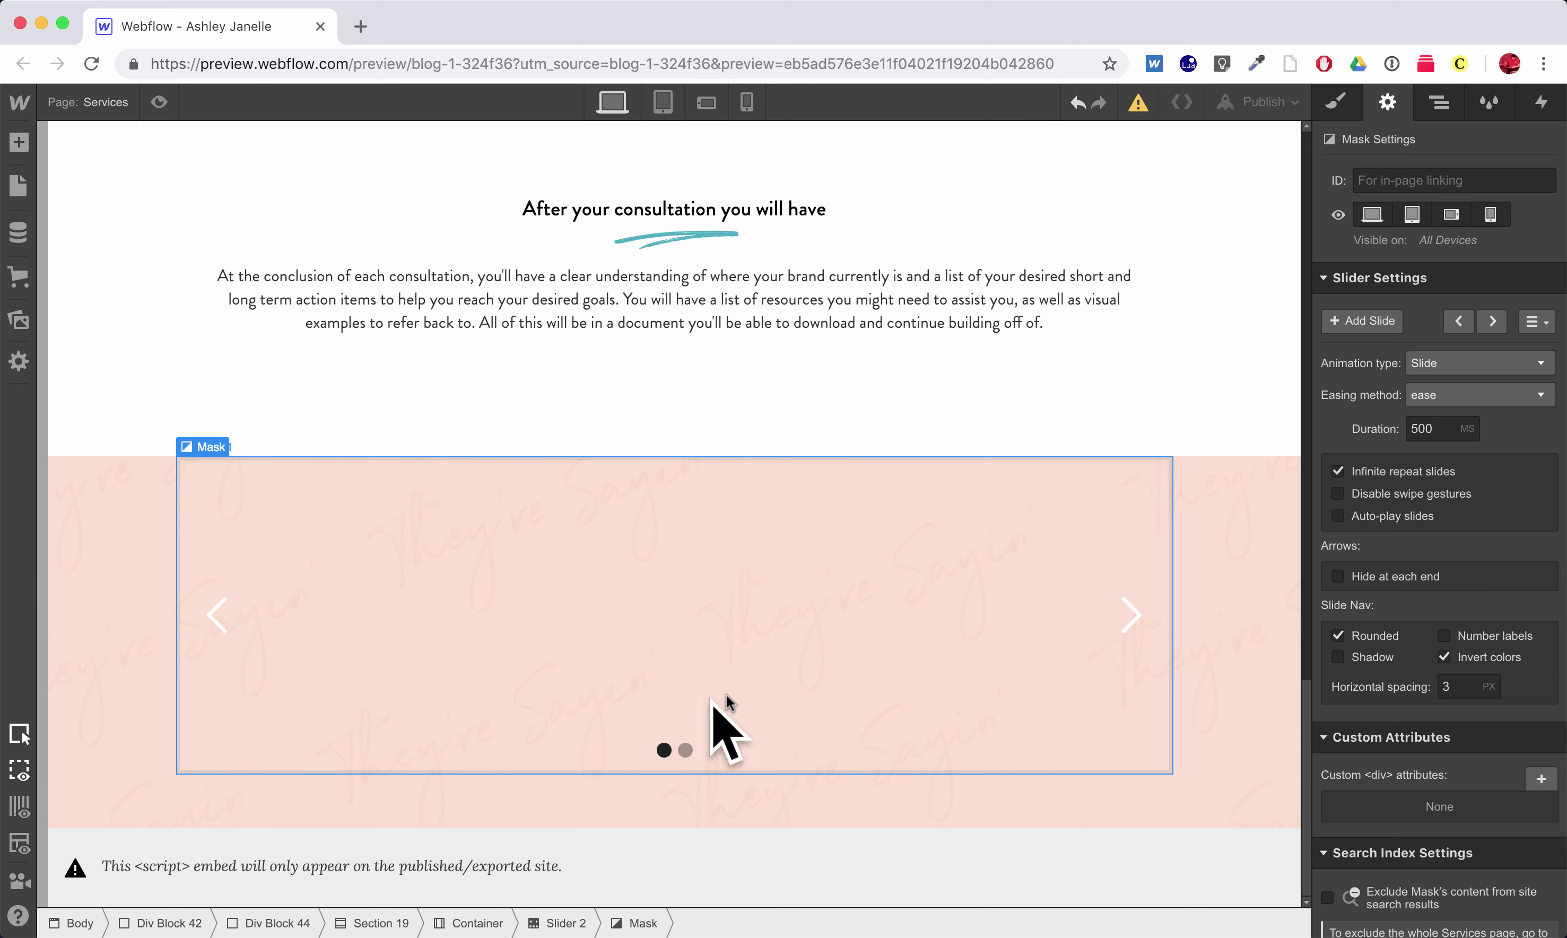
left_click(1131, 615)
left_click(1337, 105)
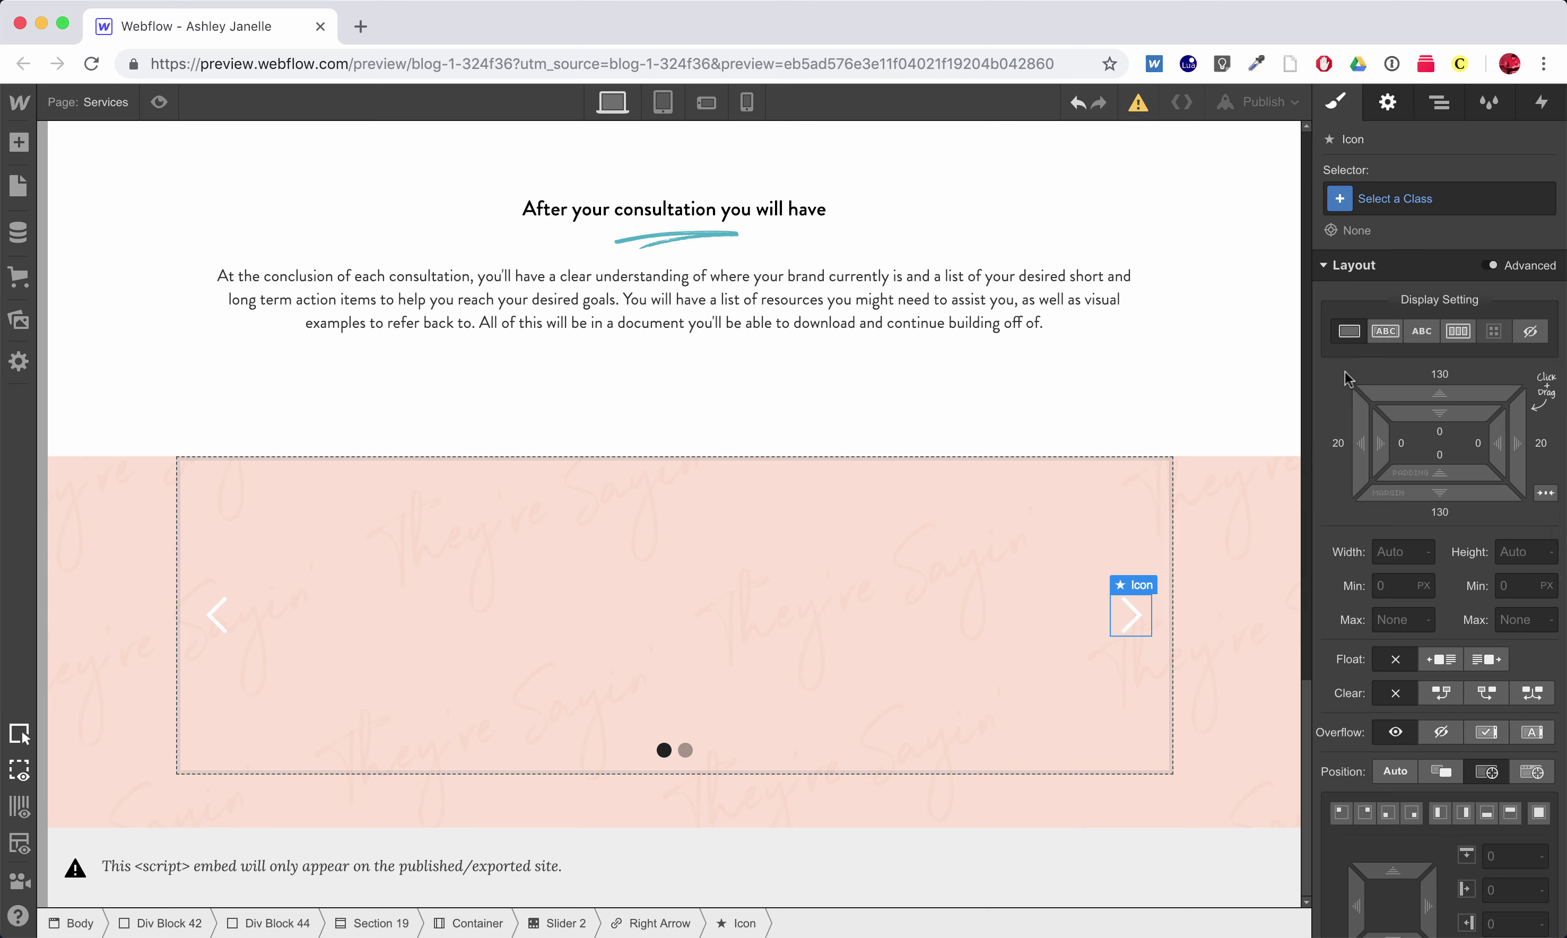
scroll(1368, 693, "down", 6)
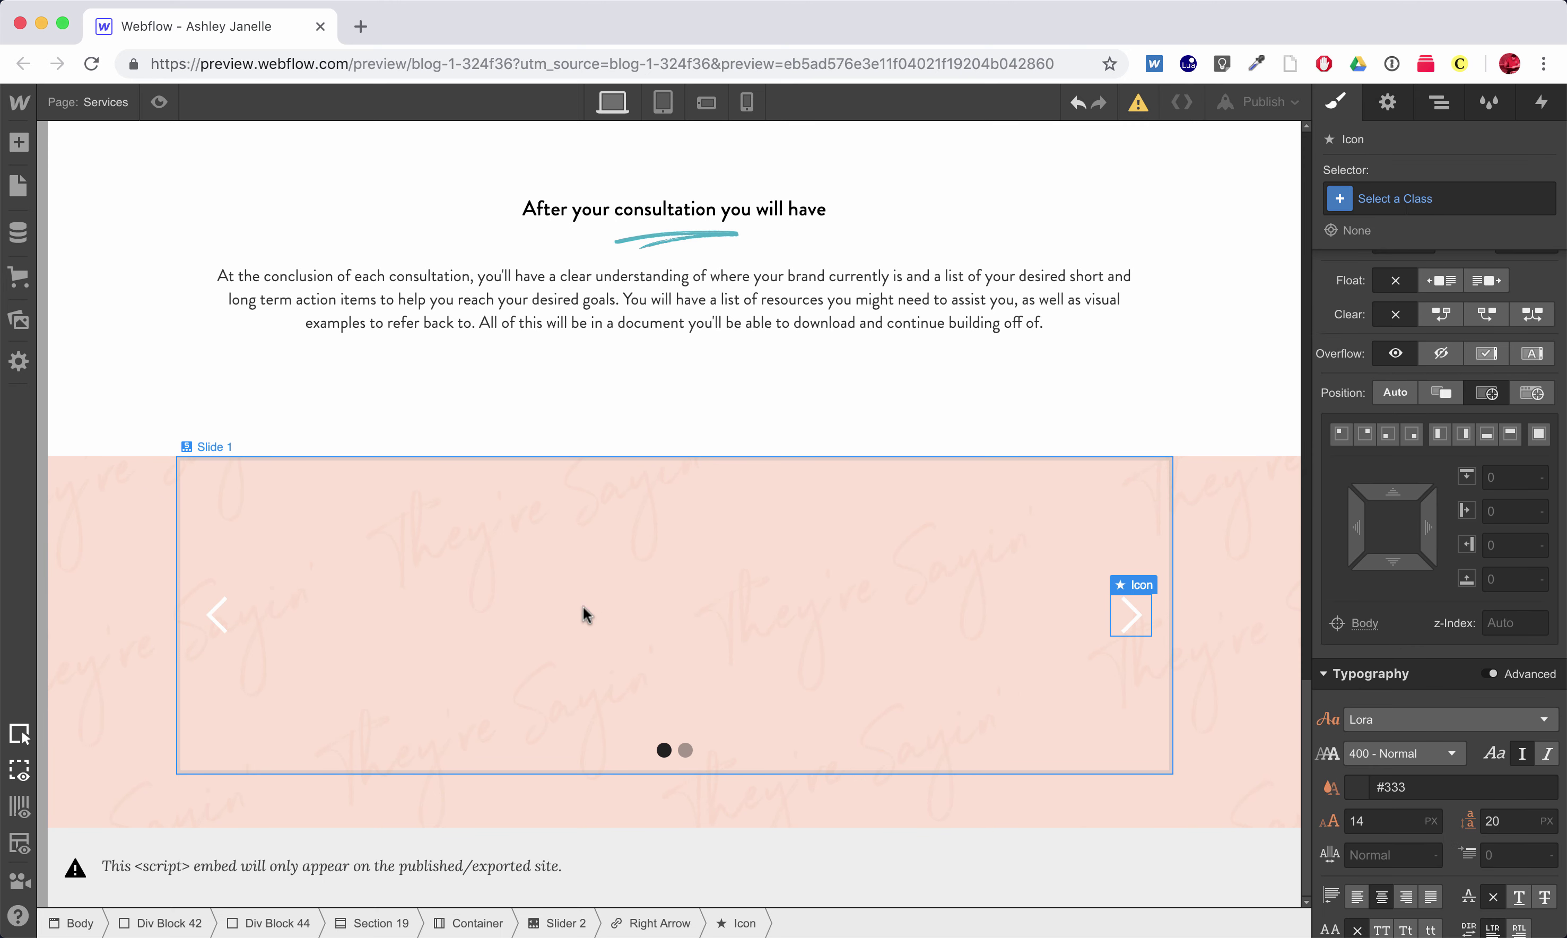
left_click(588, 626)
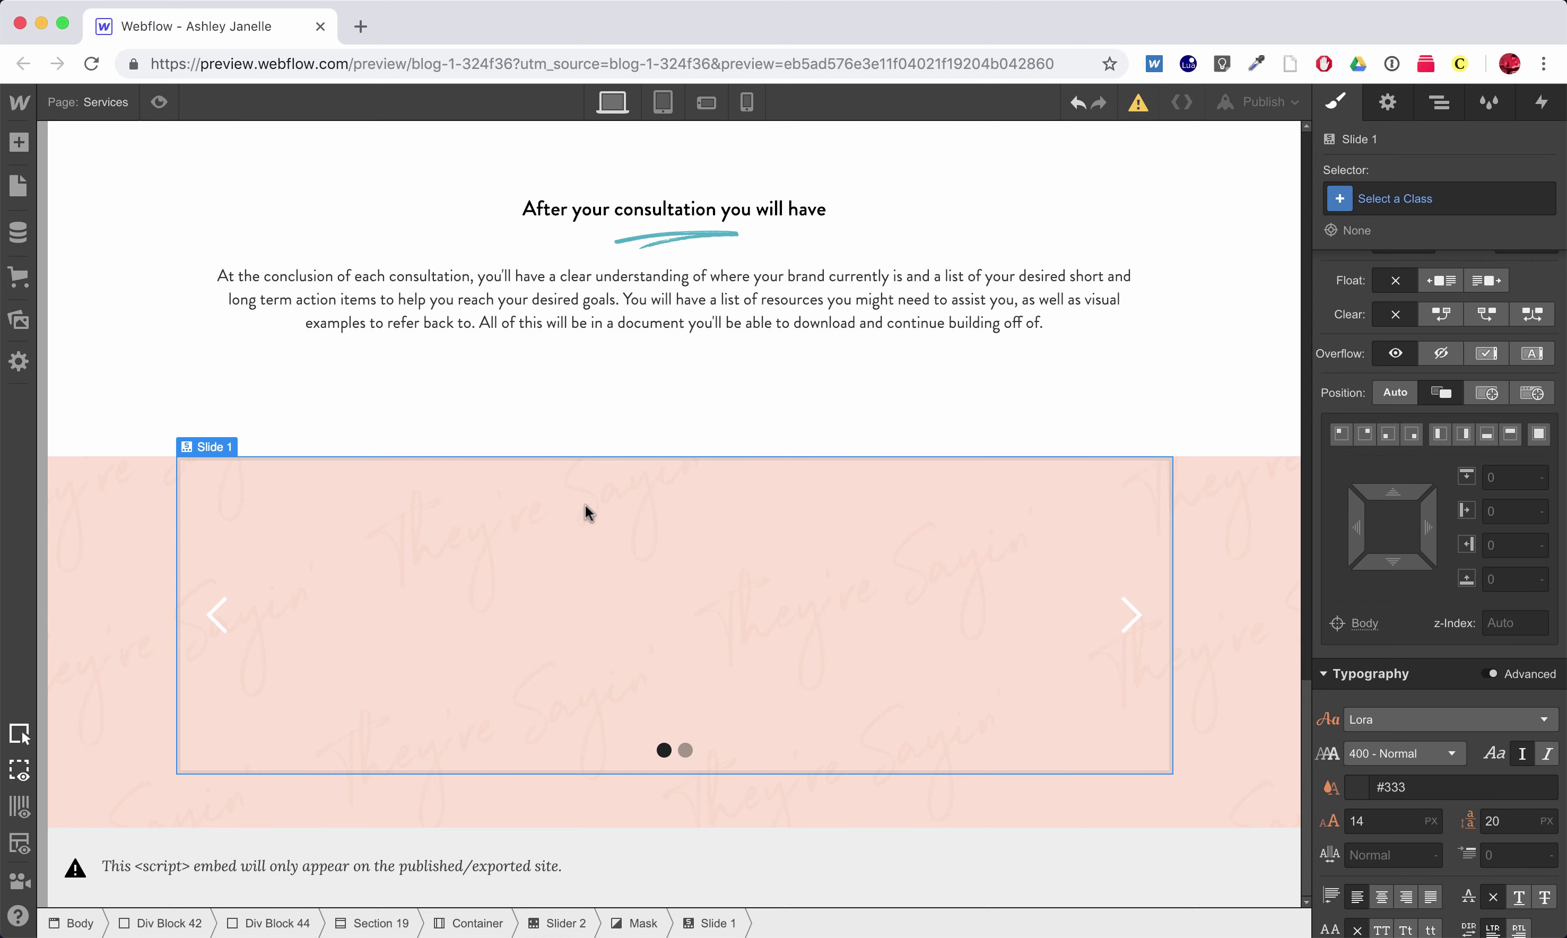
Insert a Div Block into Slide 1 at 80% width, centred with auto side margins
key("super+k")
type("div")
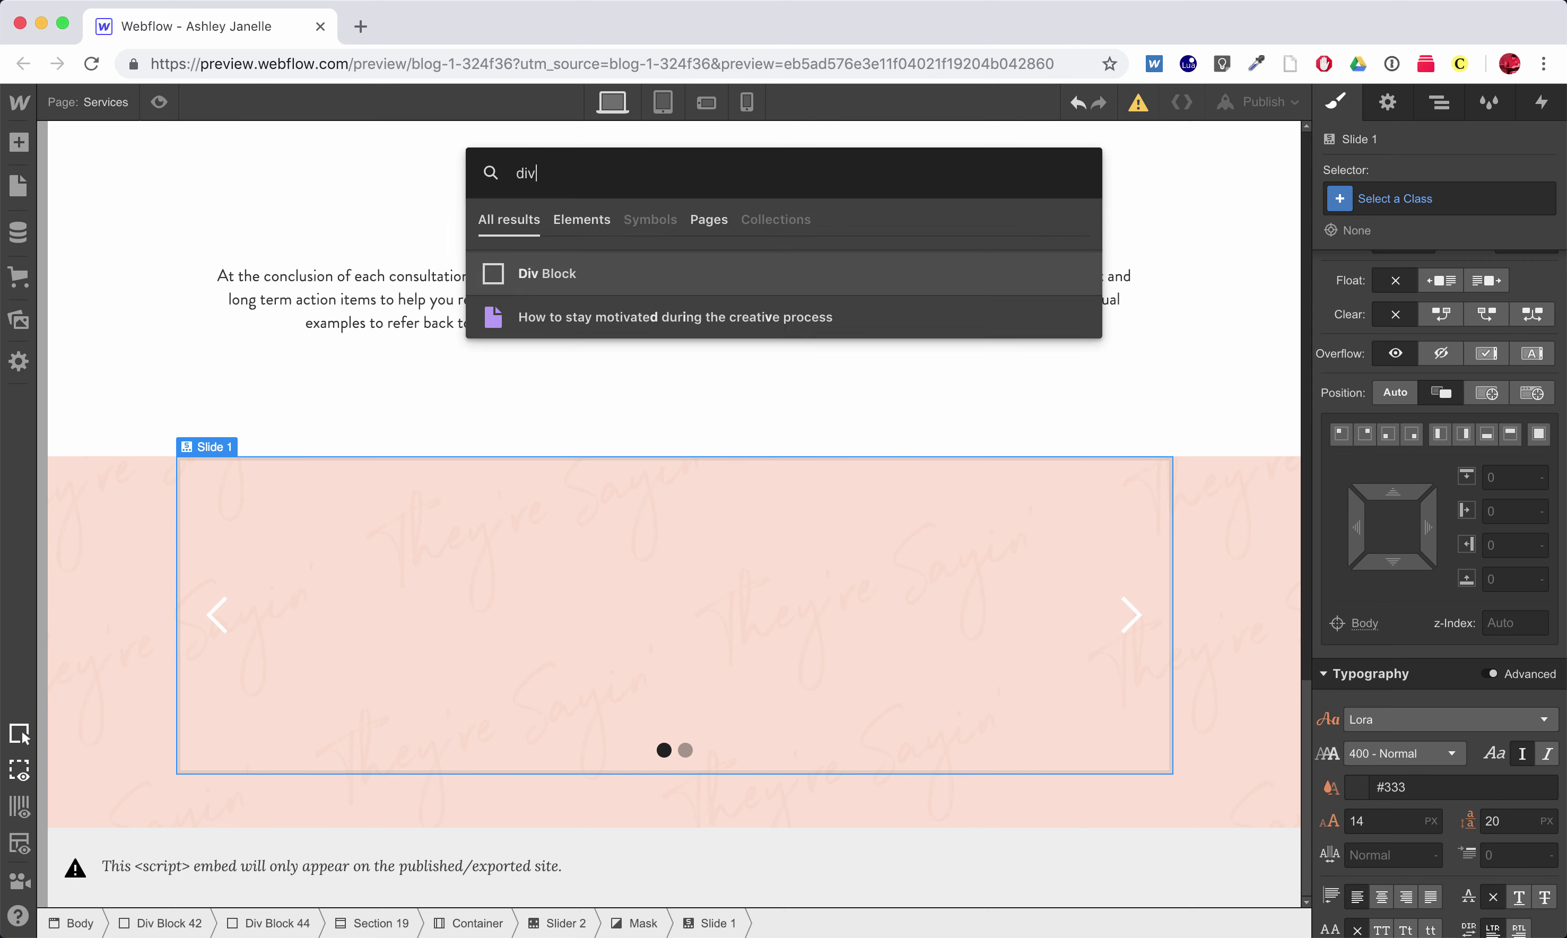
key("Return")
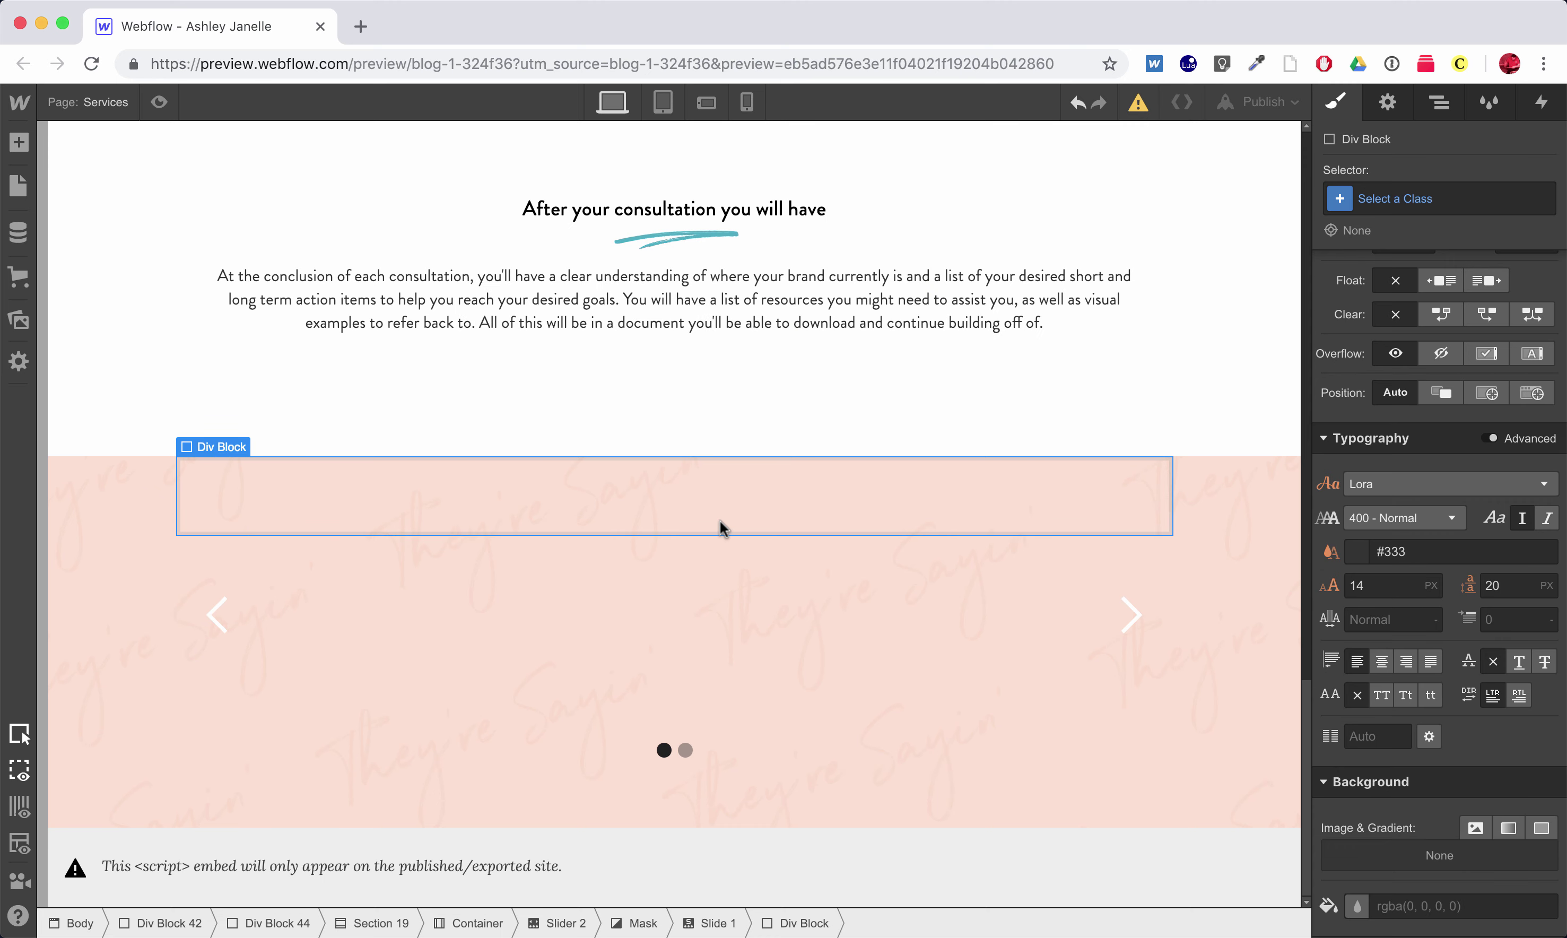
scroll(1415, 608, "up", 5)
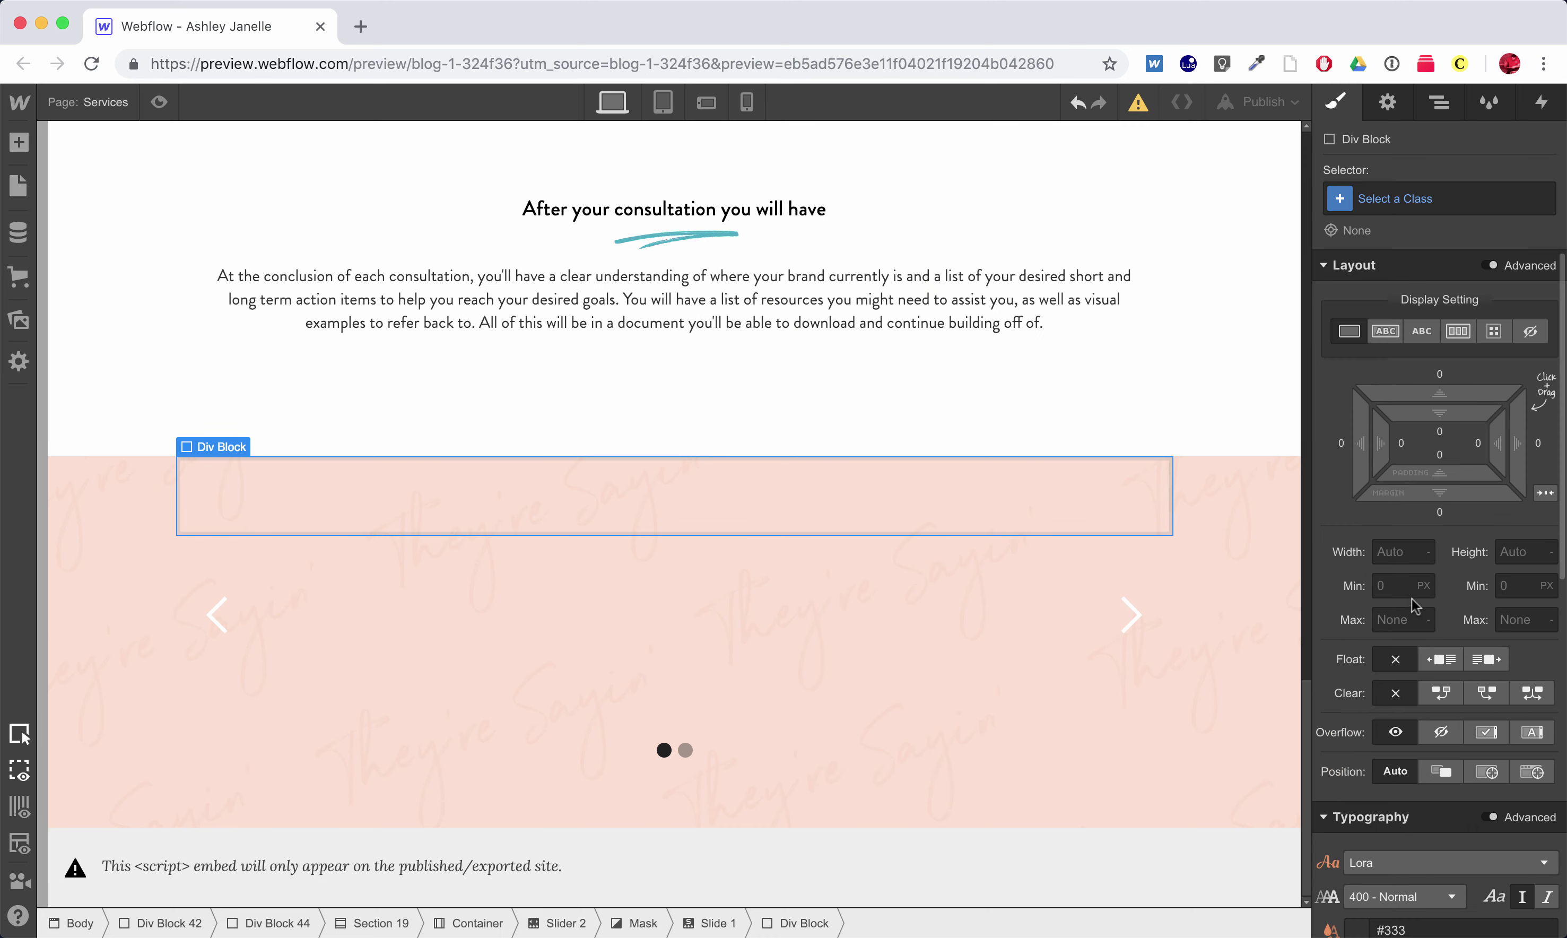
left_click(1403, 552)
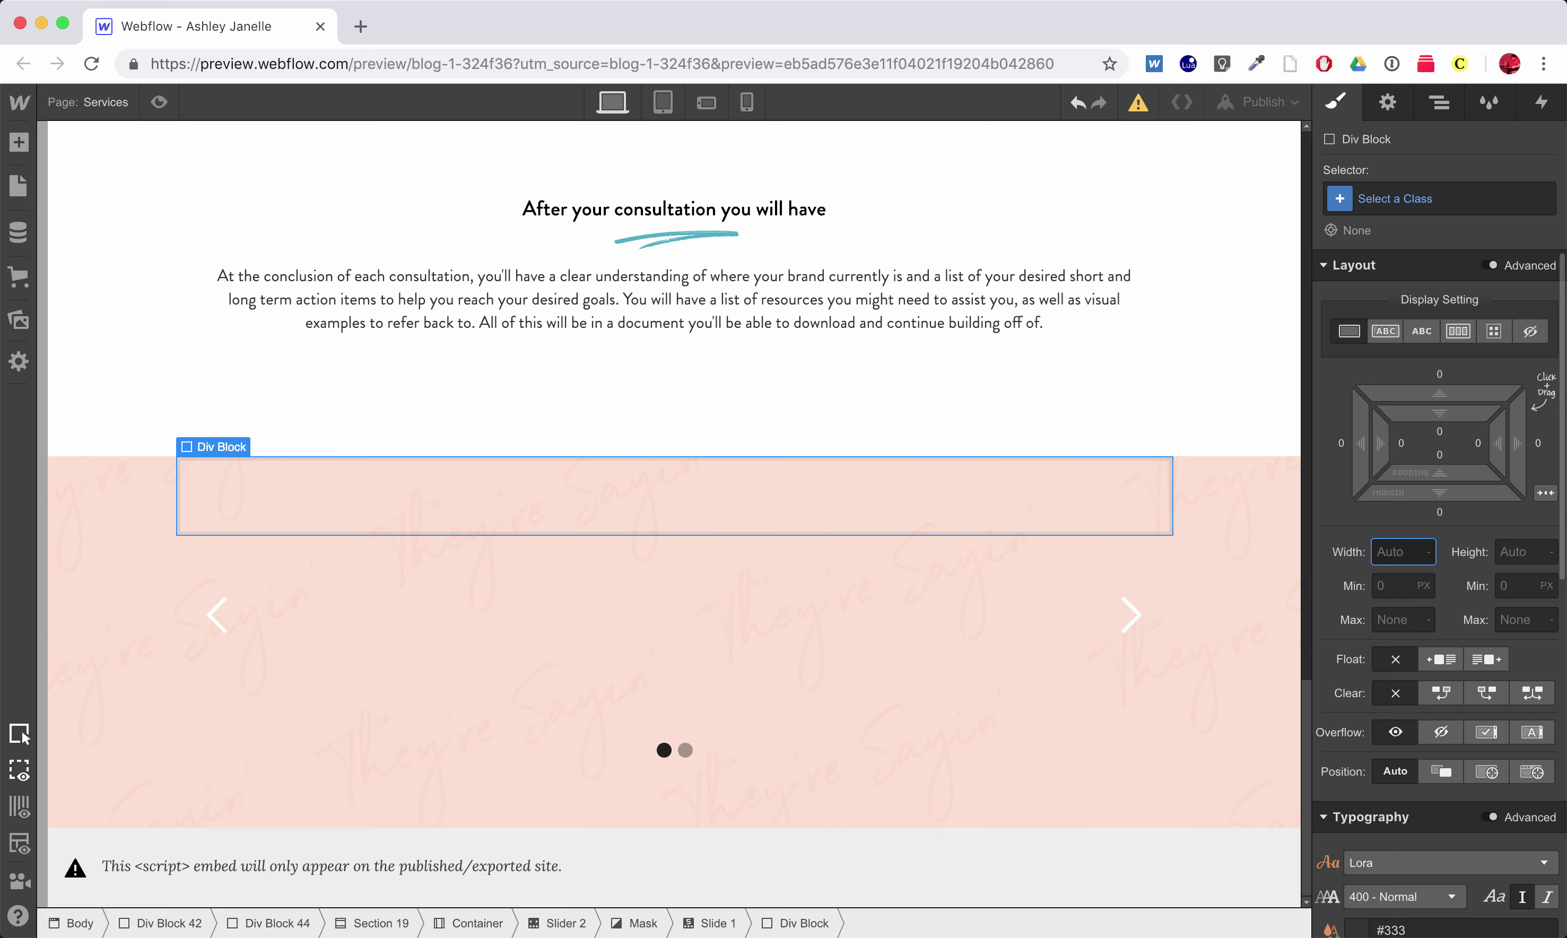
type("80%")
key("Return")
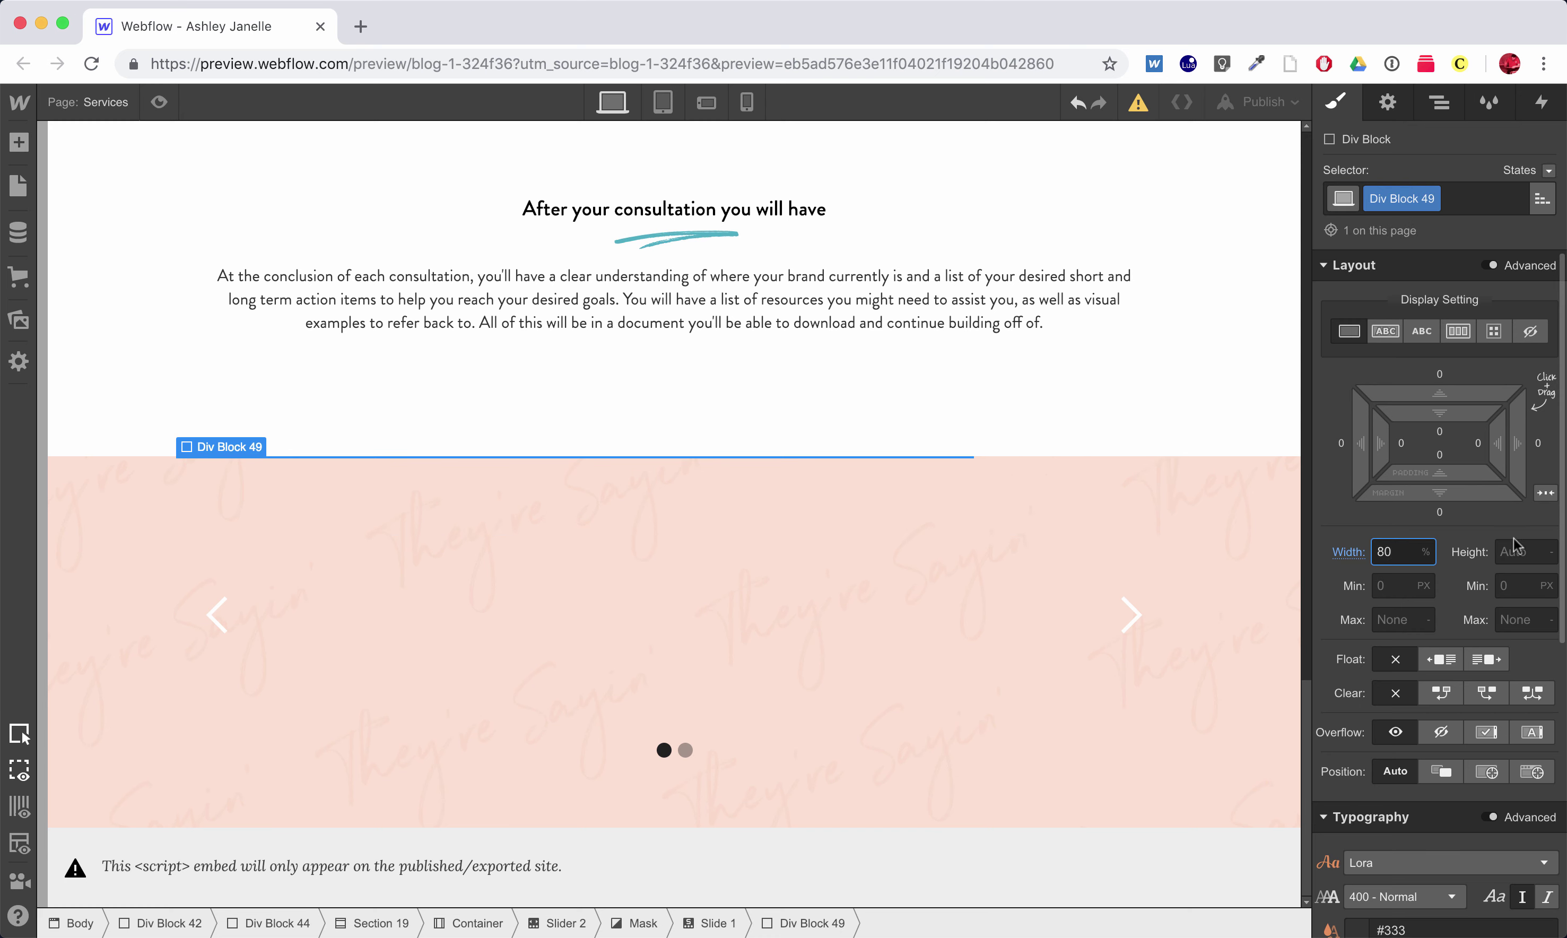
left_click(1544, 492)
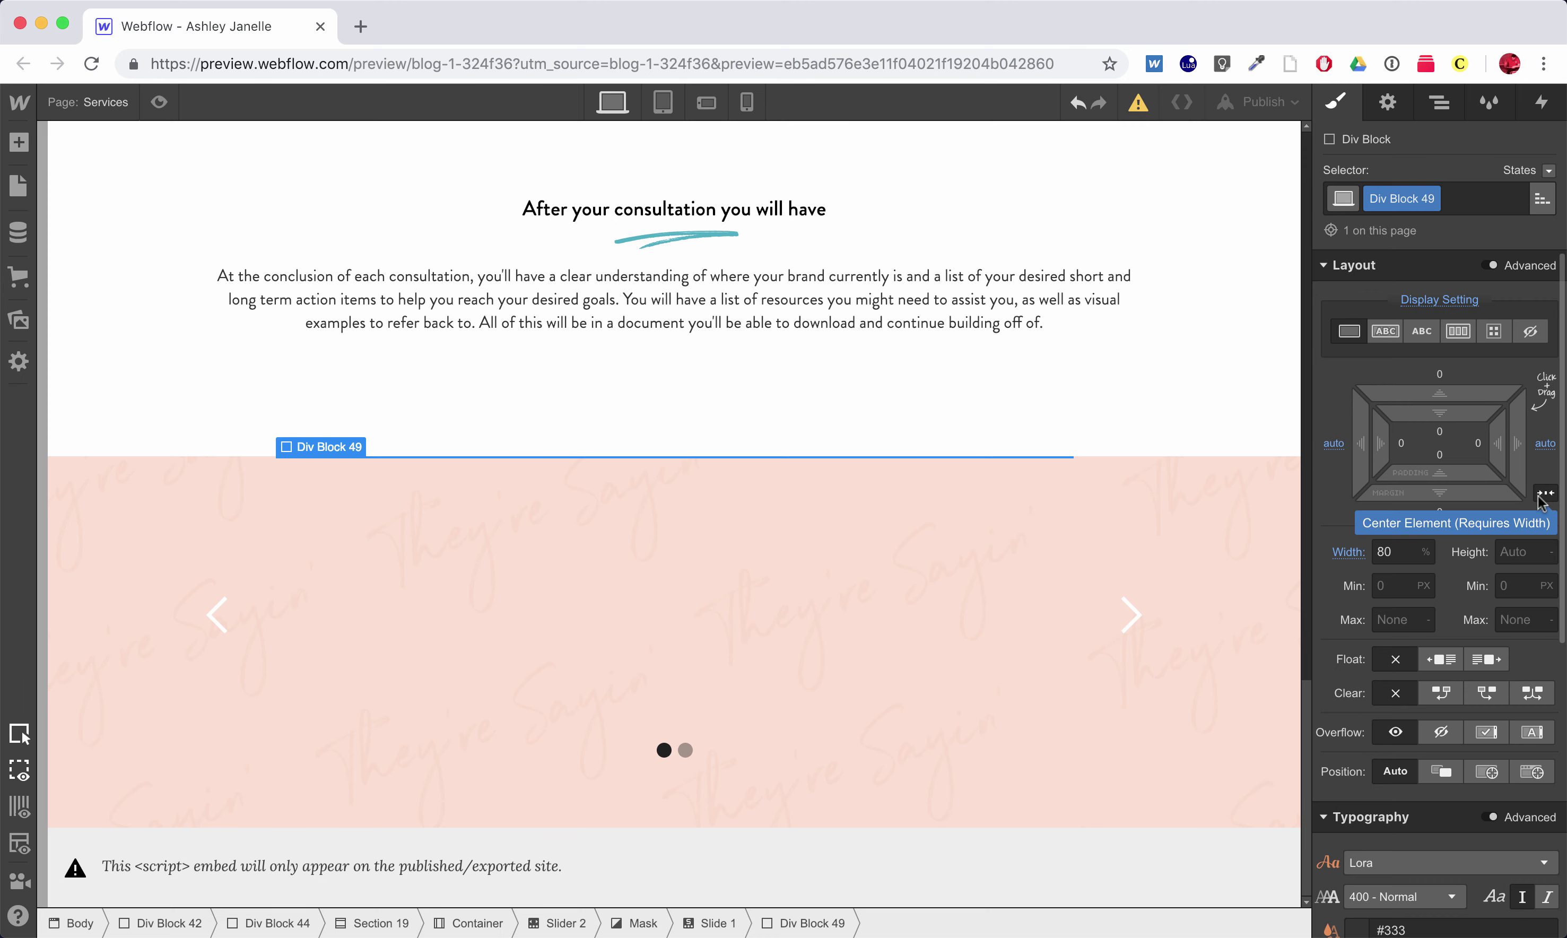
Insert a Paragraph into Div Block 49 and give the block about 90 px top padding
key("super+e")
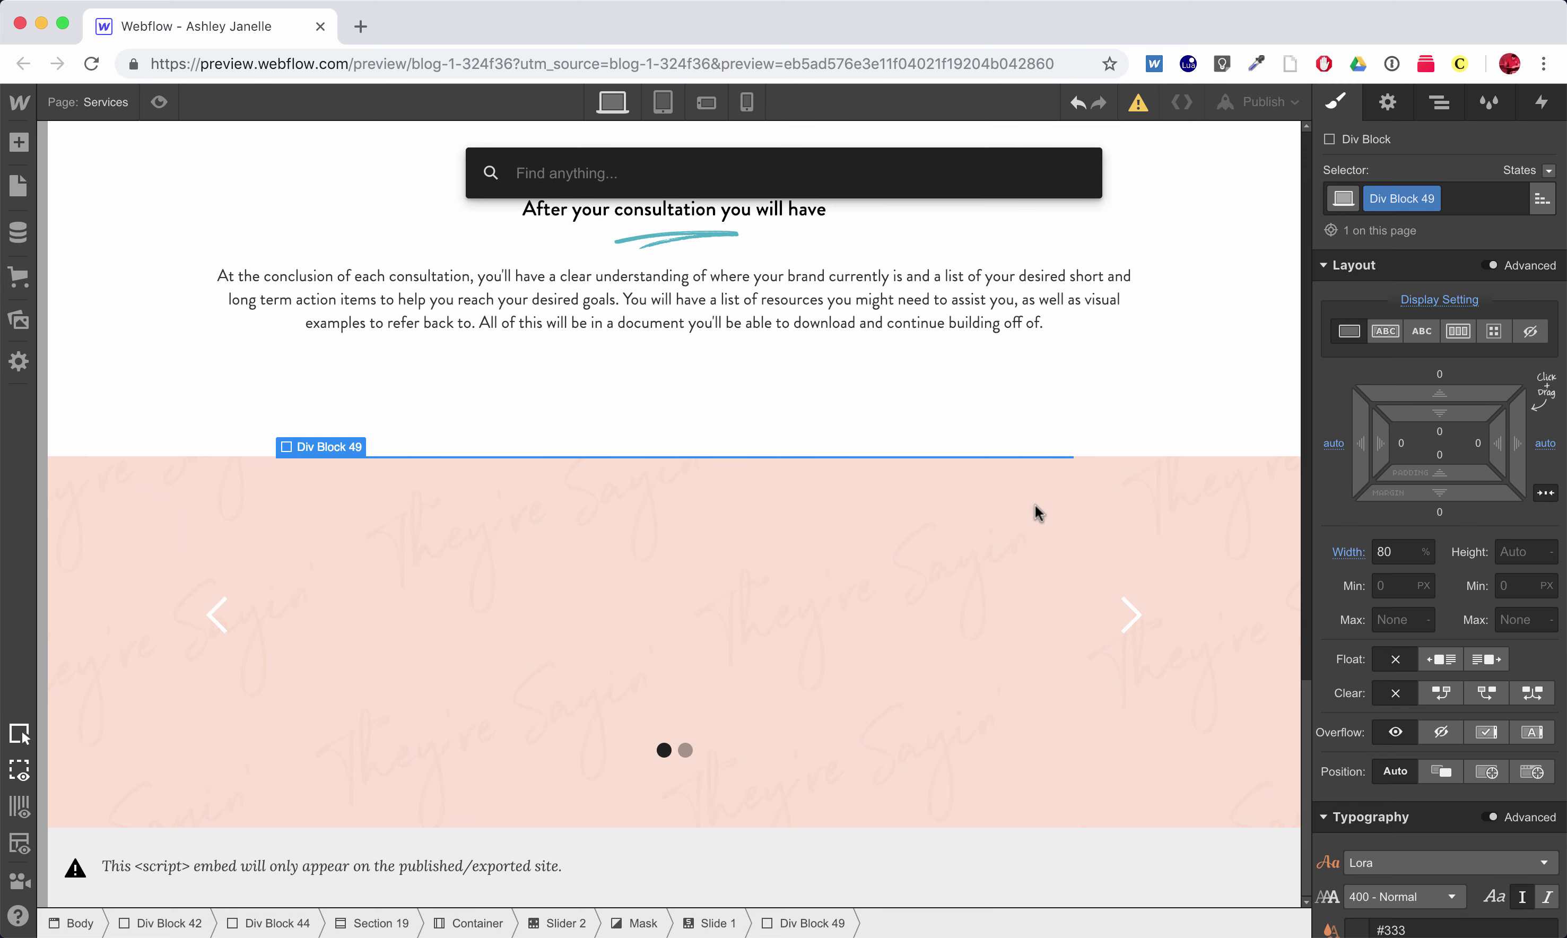
type("par")
key("Return")
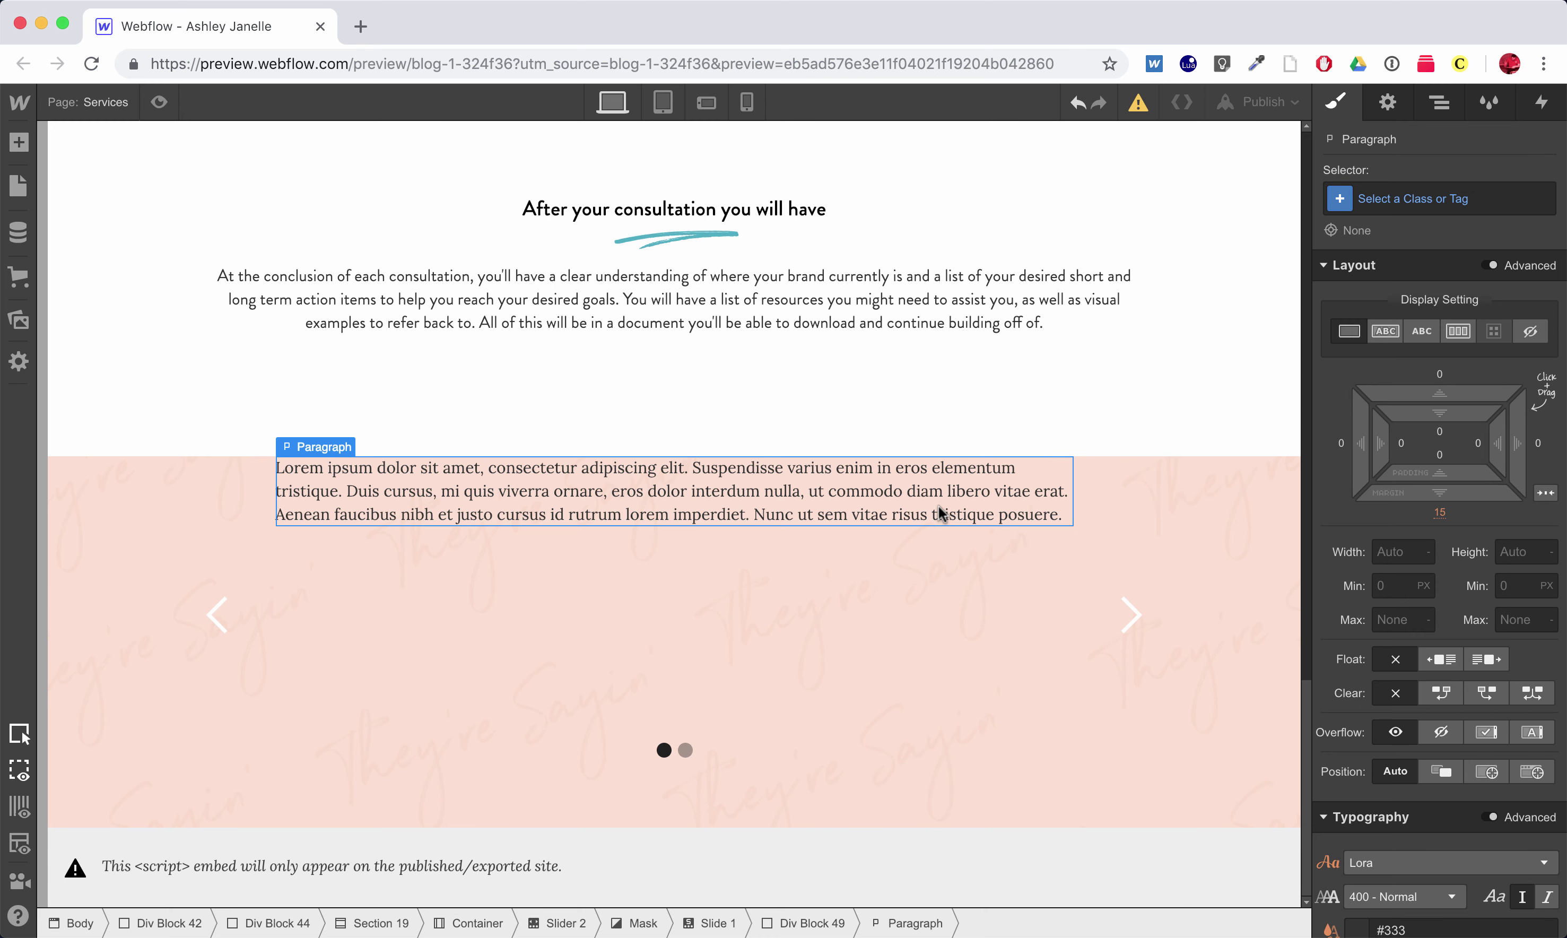
left_click(956, 573)
left_click(897, 512)
key("super+Up")
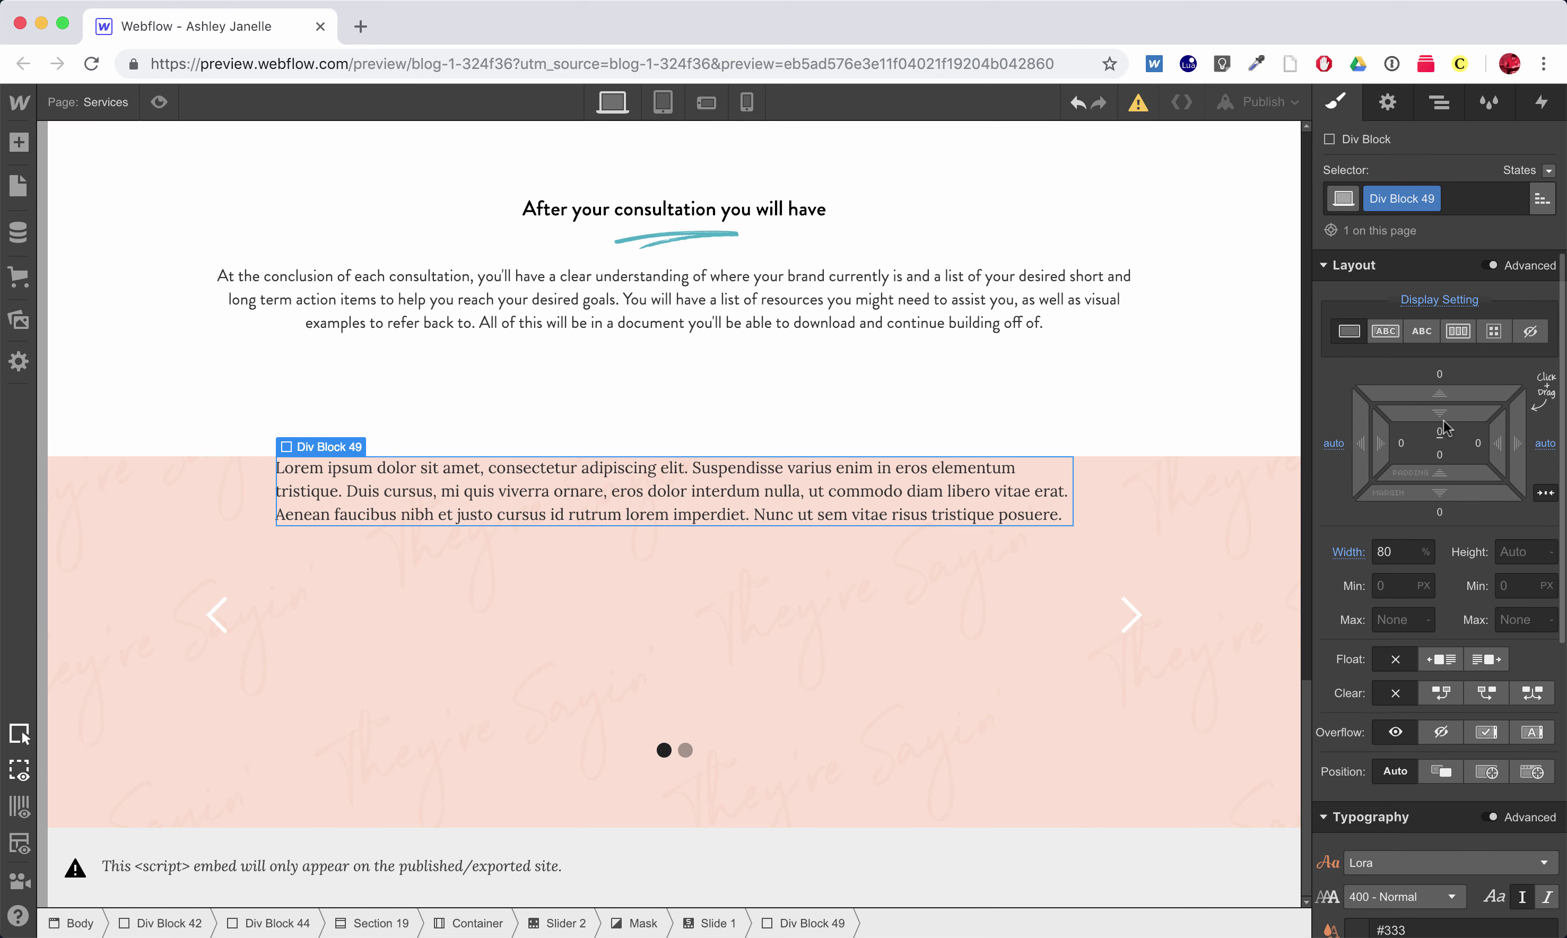
left_click_drag(1440, 431, 1435, 708)
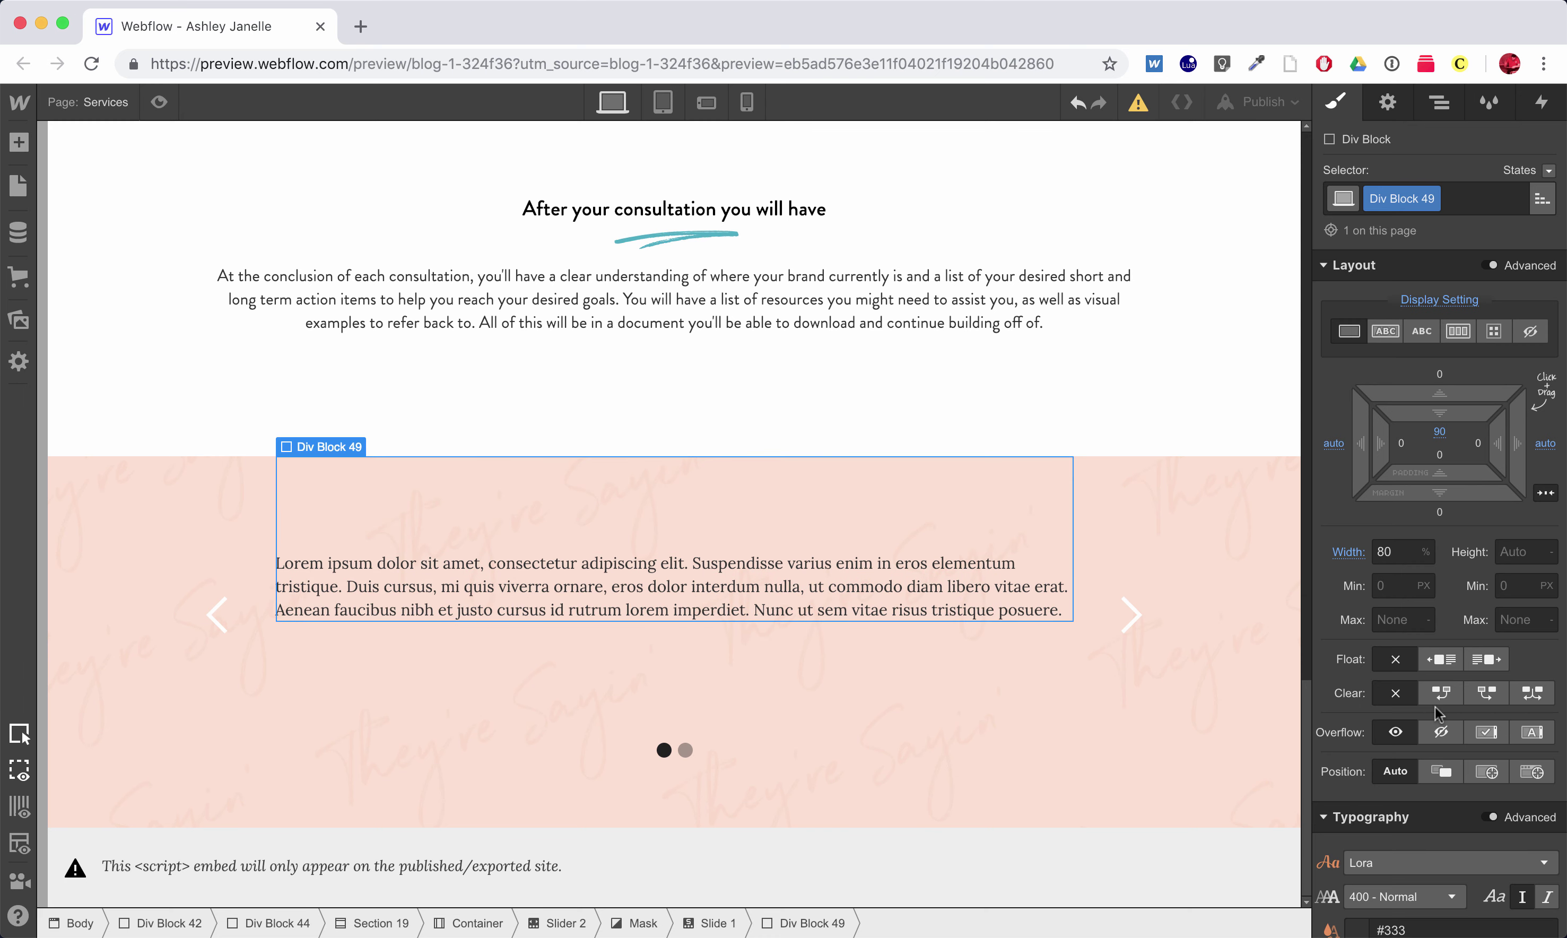
Add a Text Block below the quote paragraph with 700 - Bold font weight
left_click(851, 600)
key("super+e")
type("tex")
key("Return")
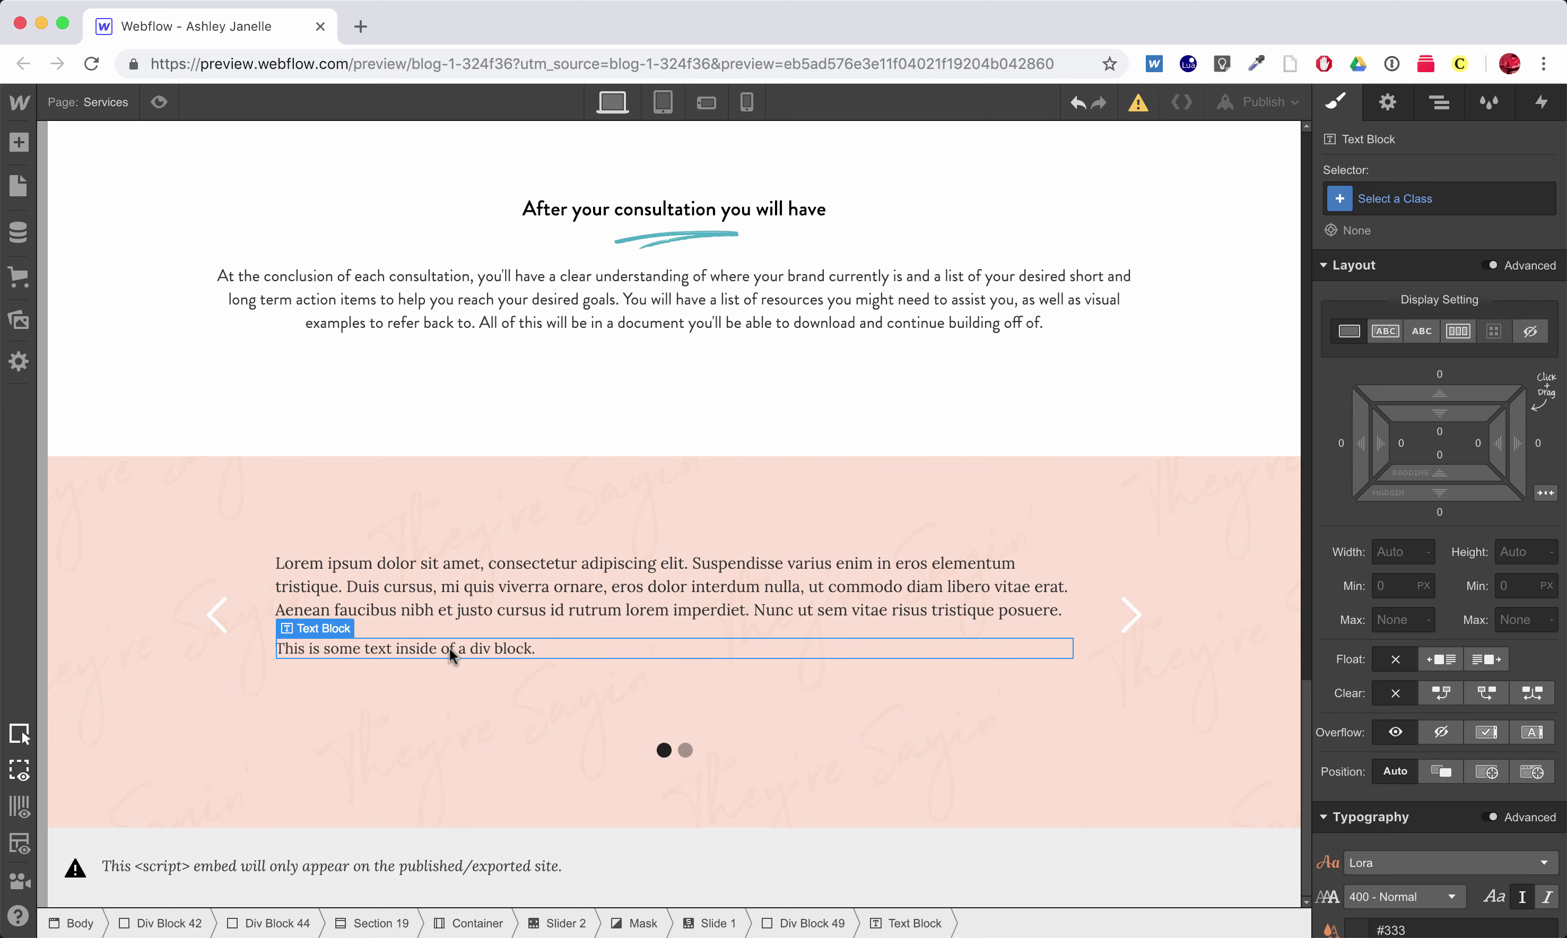
scroll(1403, 849, "down", 5)
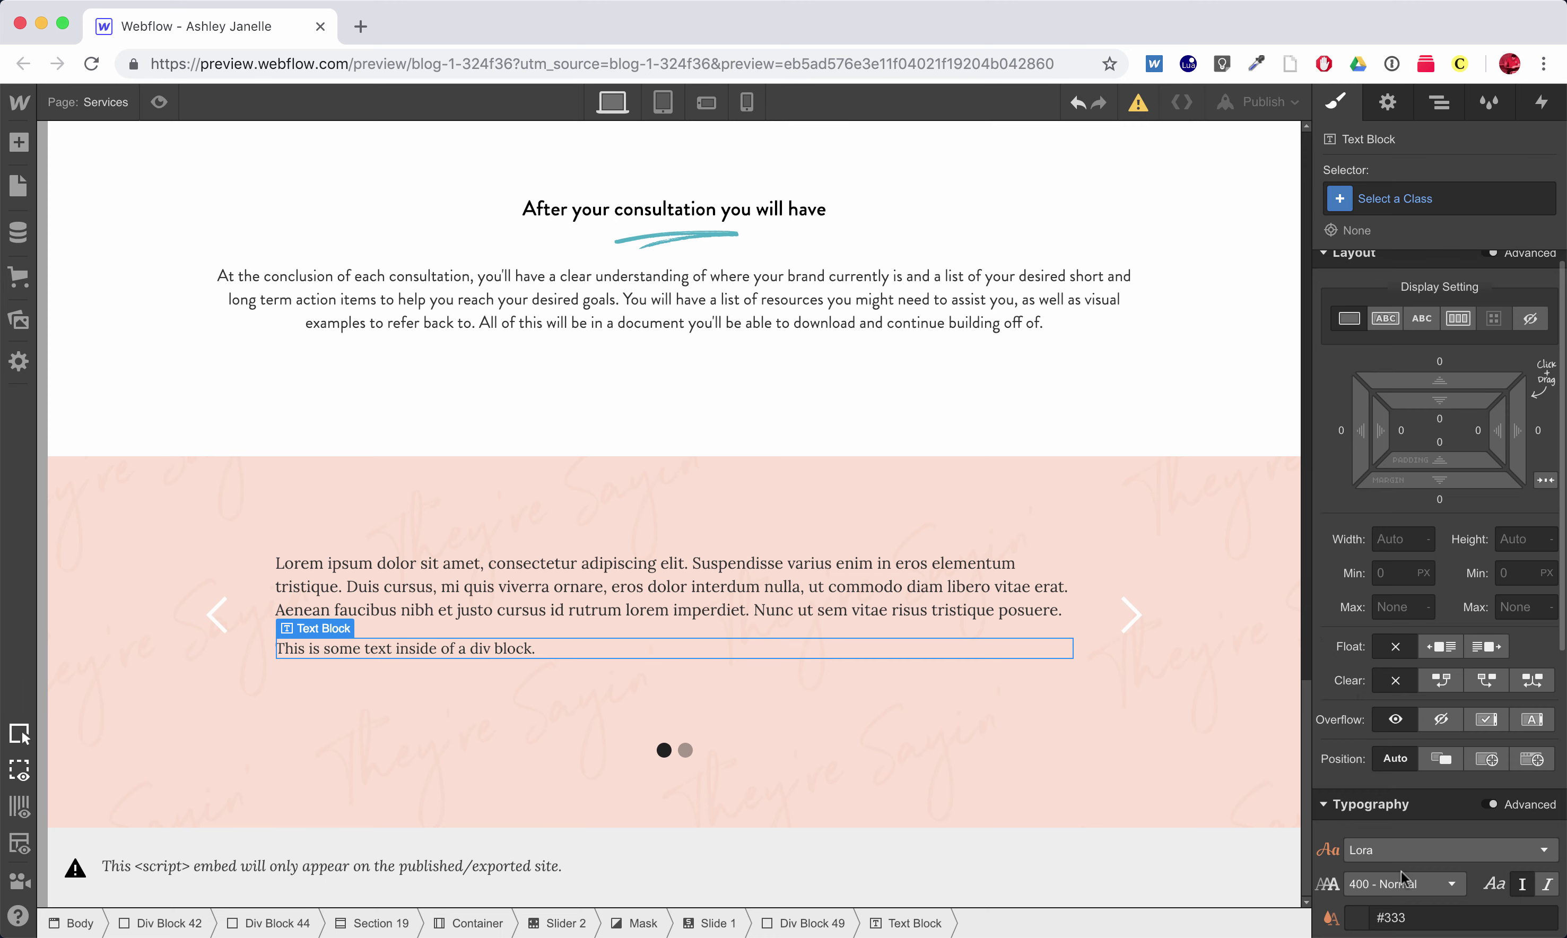
left_click(1402, 558)
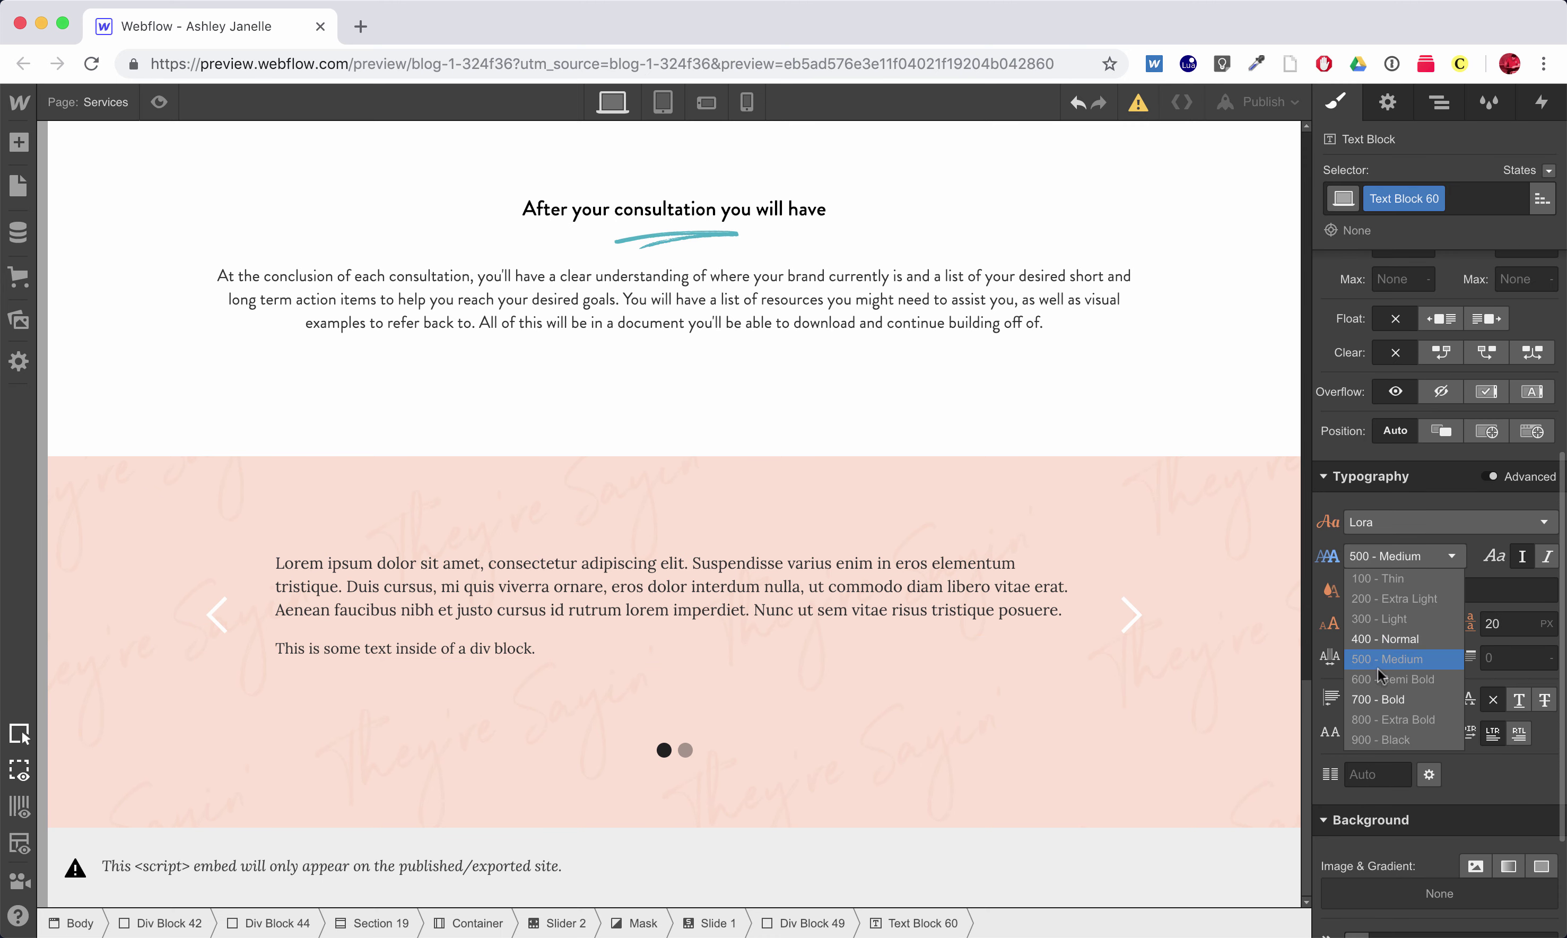
left_click(1381, 700)
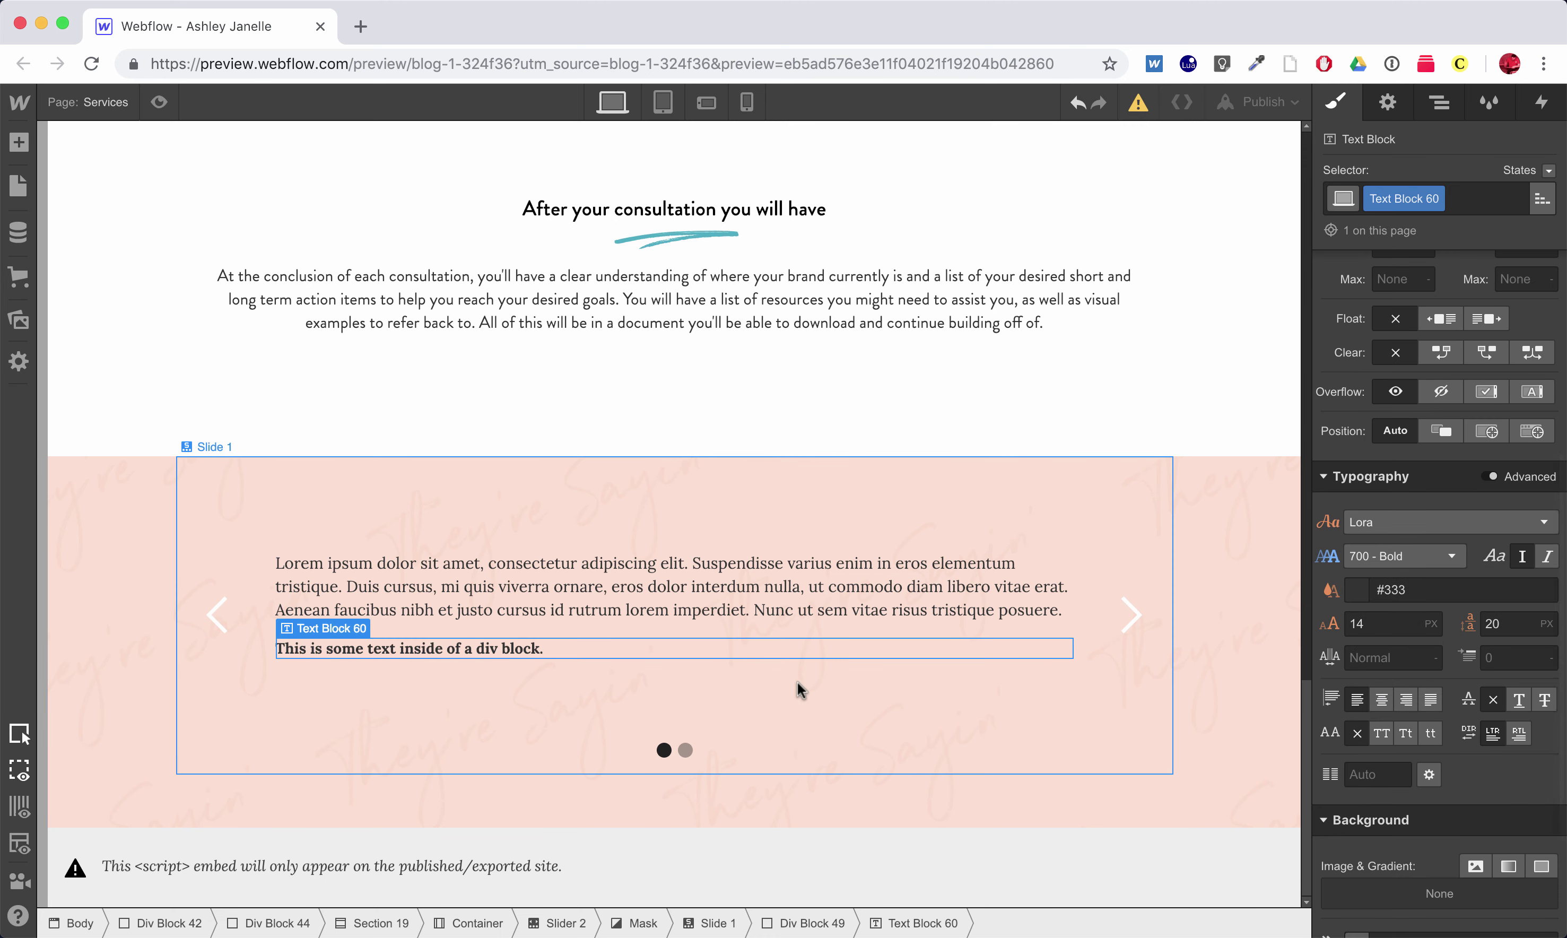
Change the text block to '-Person' and wrap the paragraph in quotation marks
left_click(513, 581)
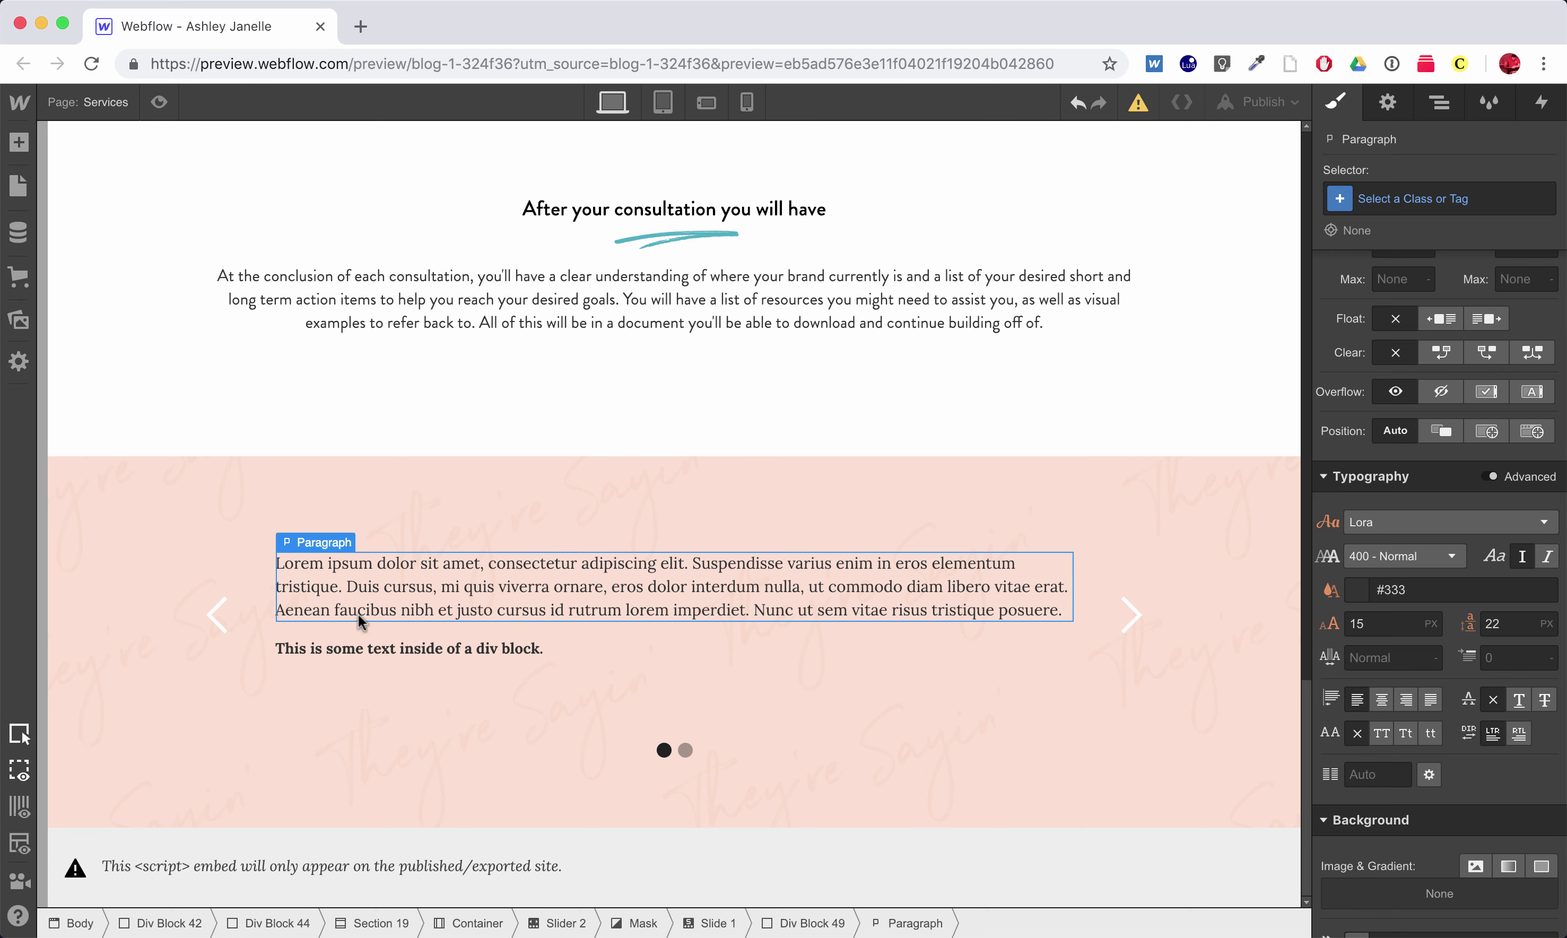
double_click(297, 648)
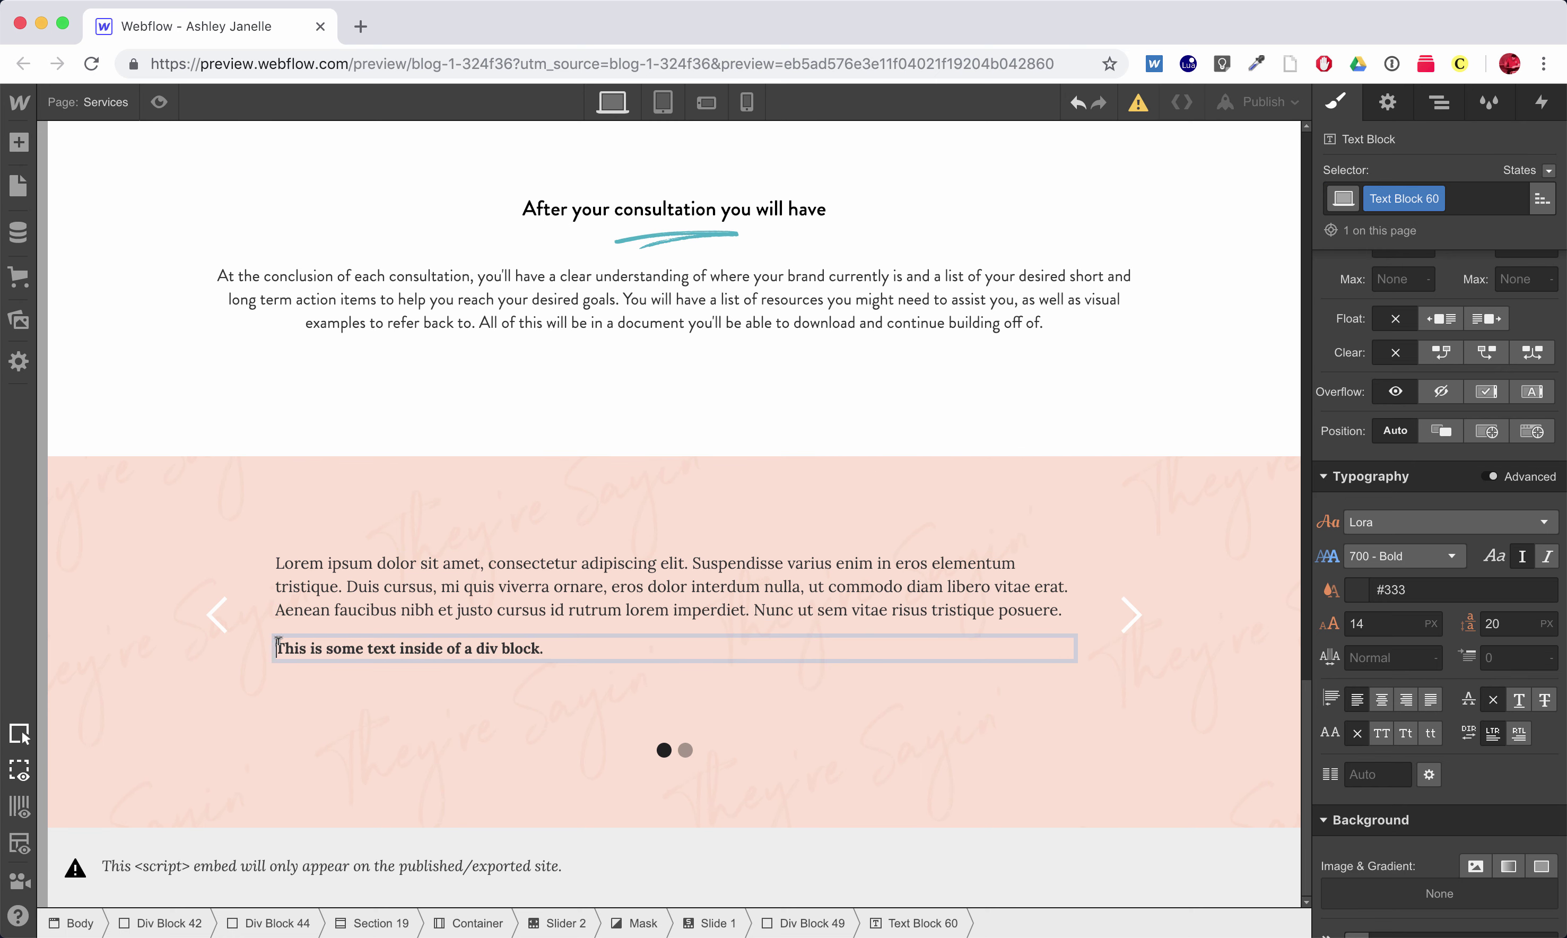
left_click(281, 644)
type("-")
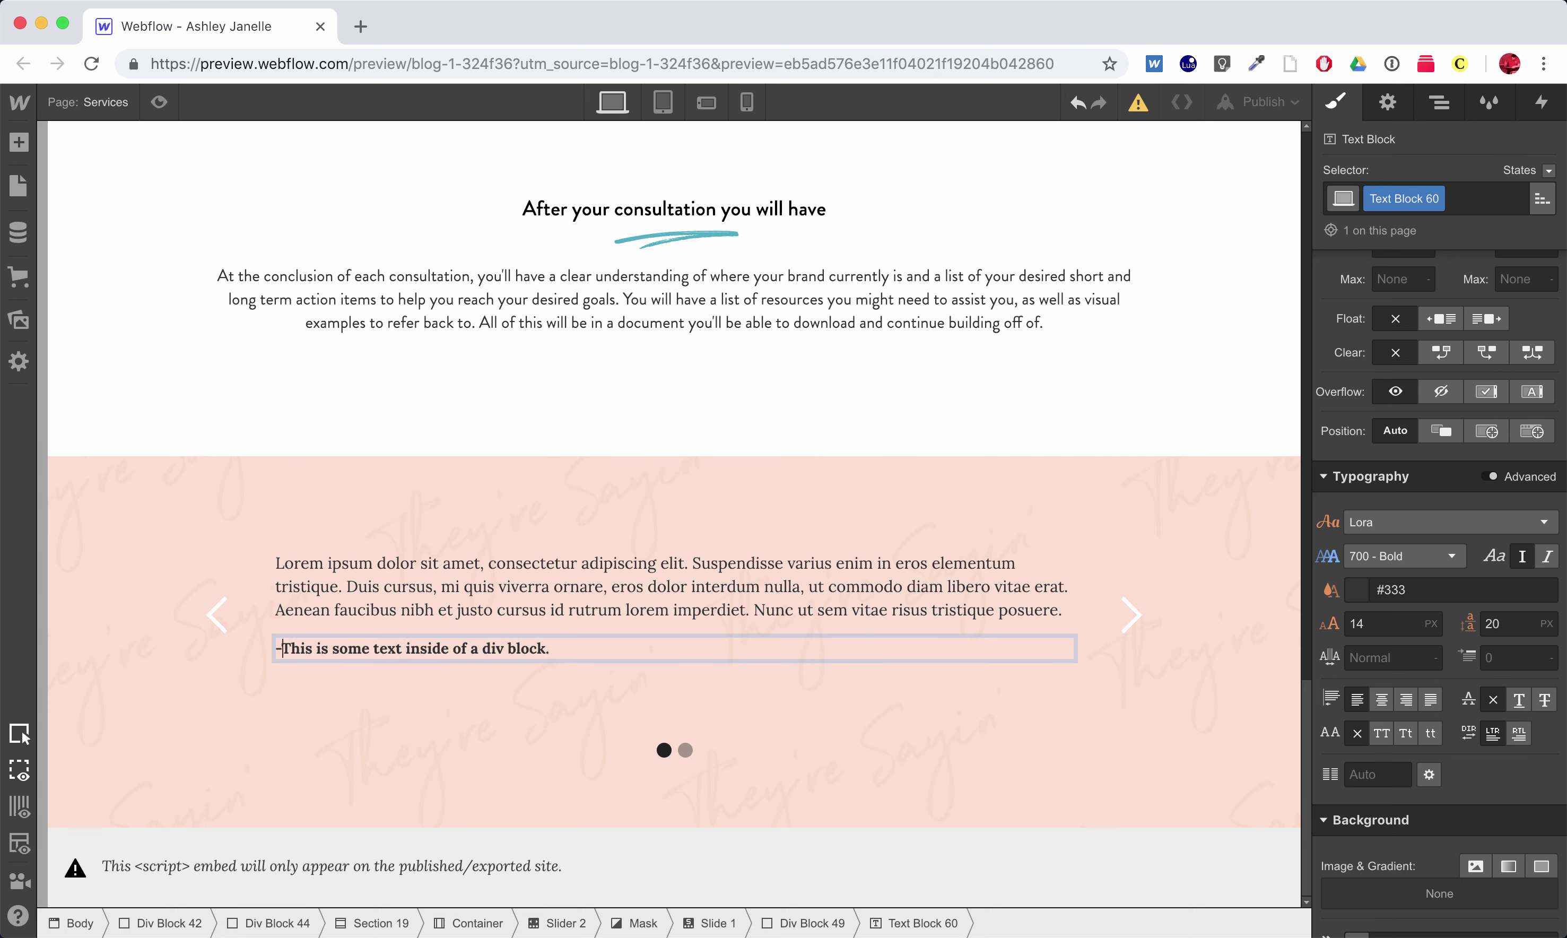
left_click_drag(285, 645, 575, 645)
type("Person")
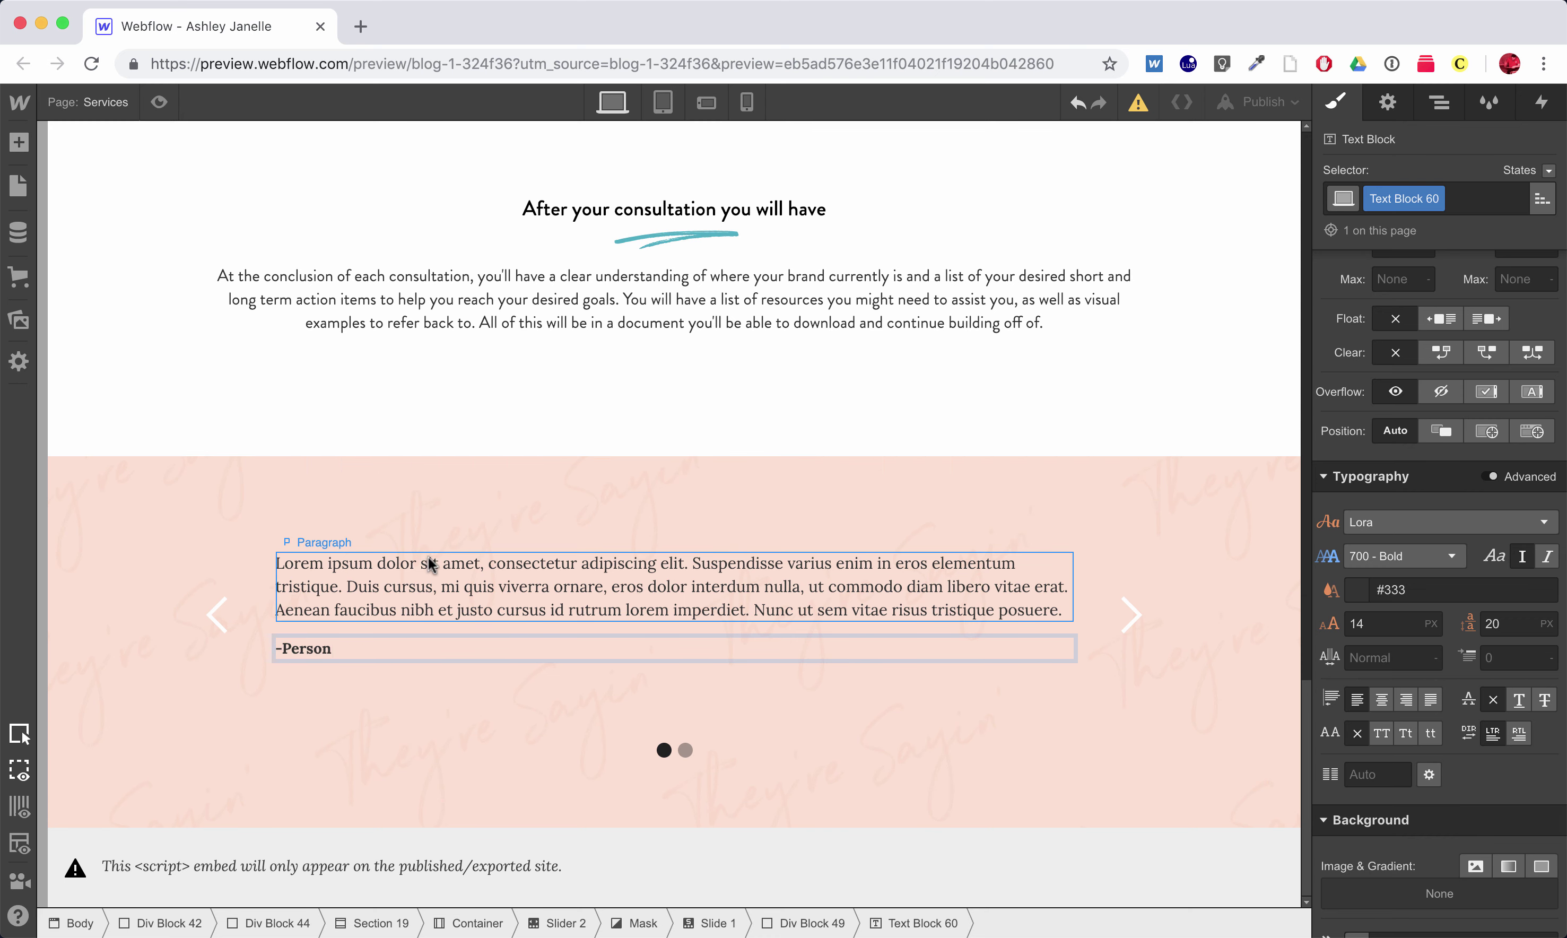
left_click(575, 601)
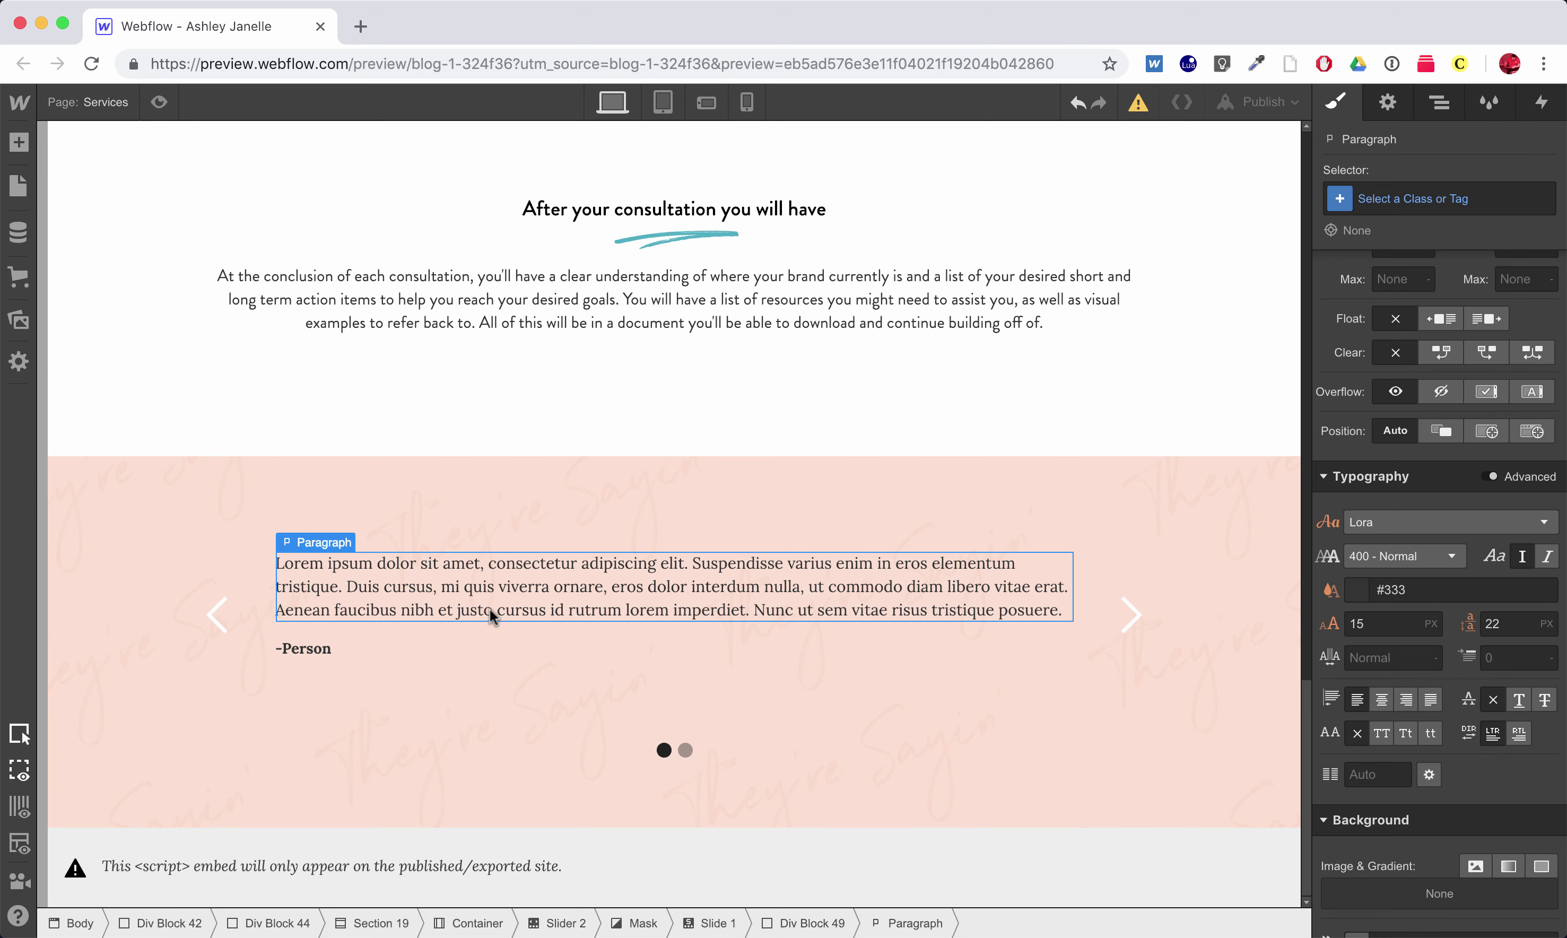
double_click(316, 565)
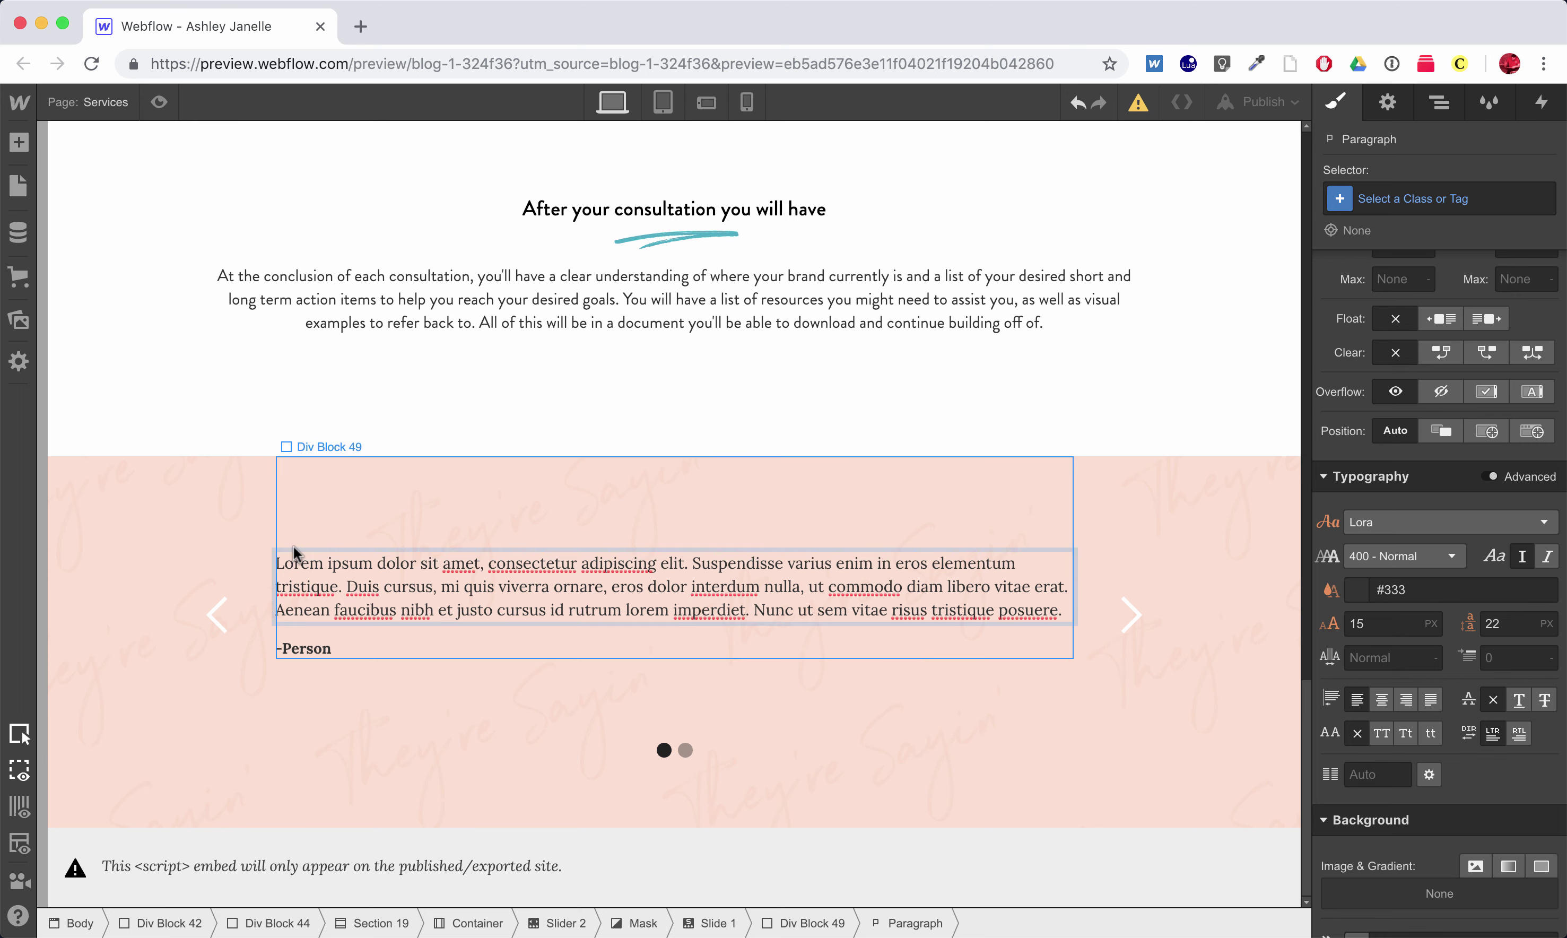
type("\"")
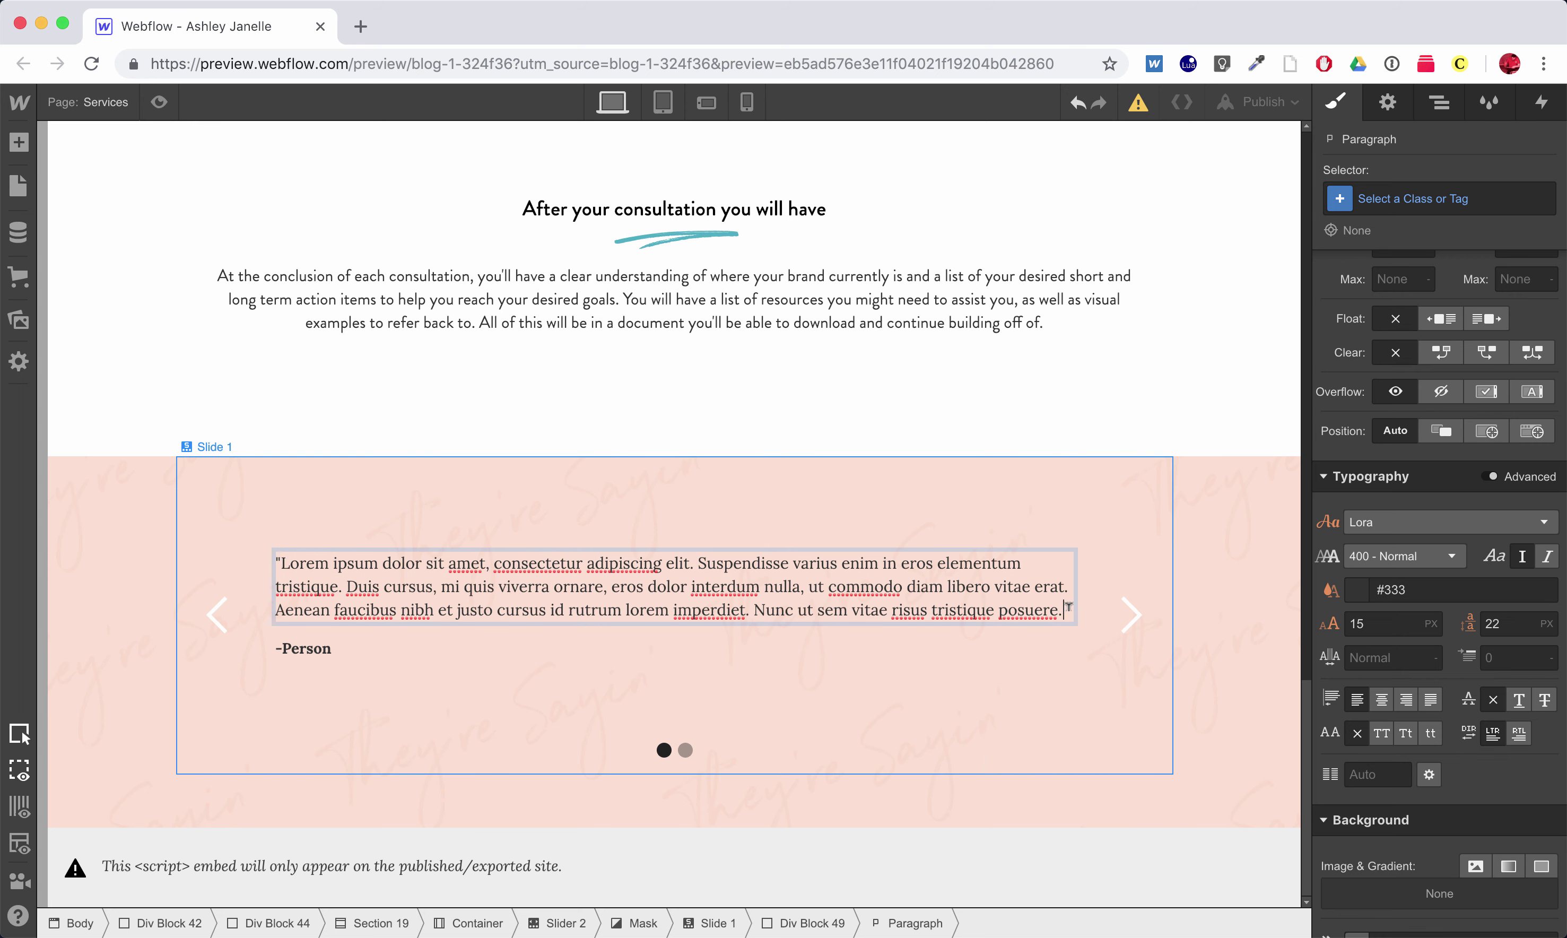
left_click(787, 724)
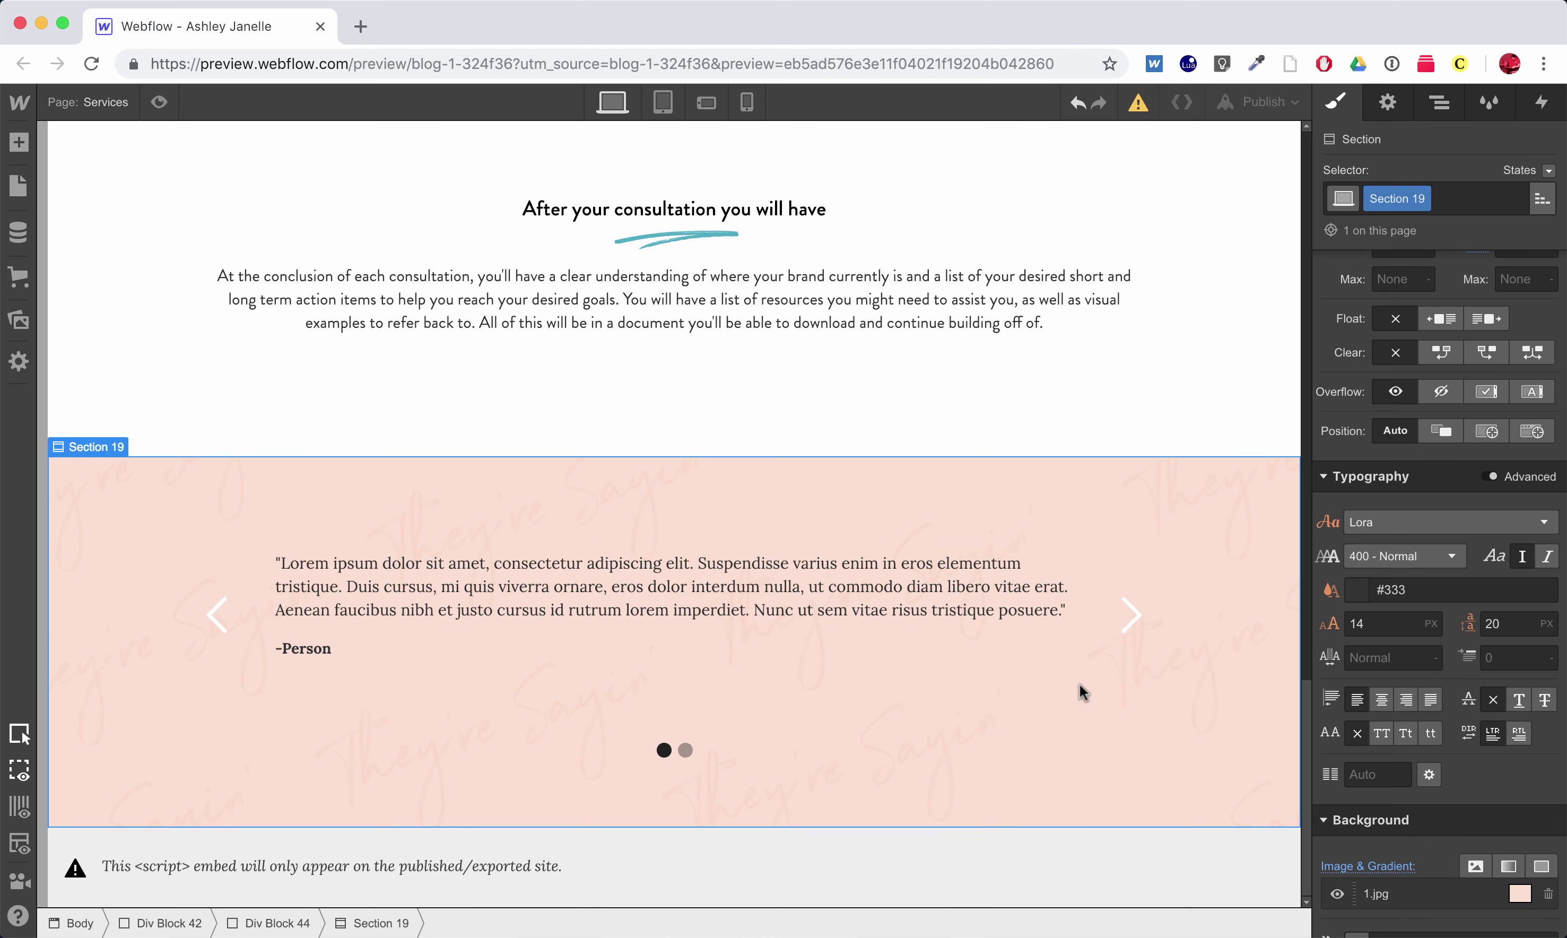
Advance the slider to Slide 2 and change its attribution to '-Person 2'
left_click(489, 616)
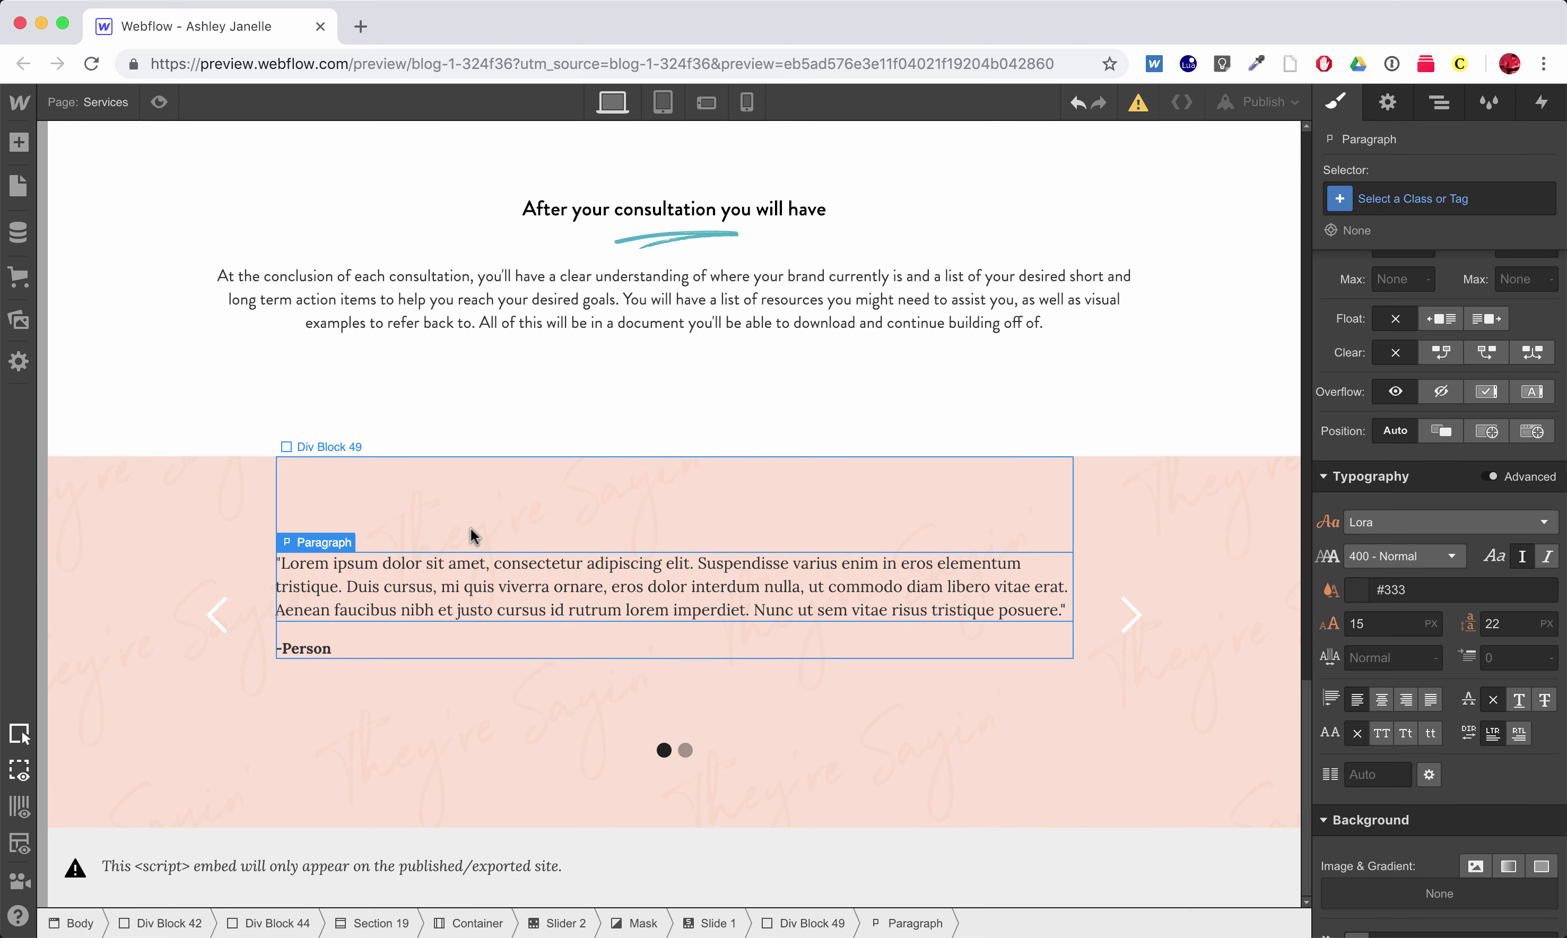
left_click(469, 522)
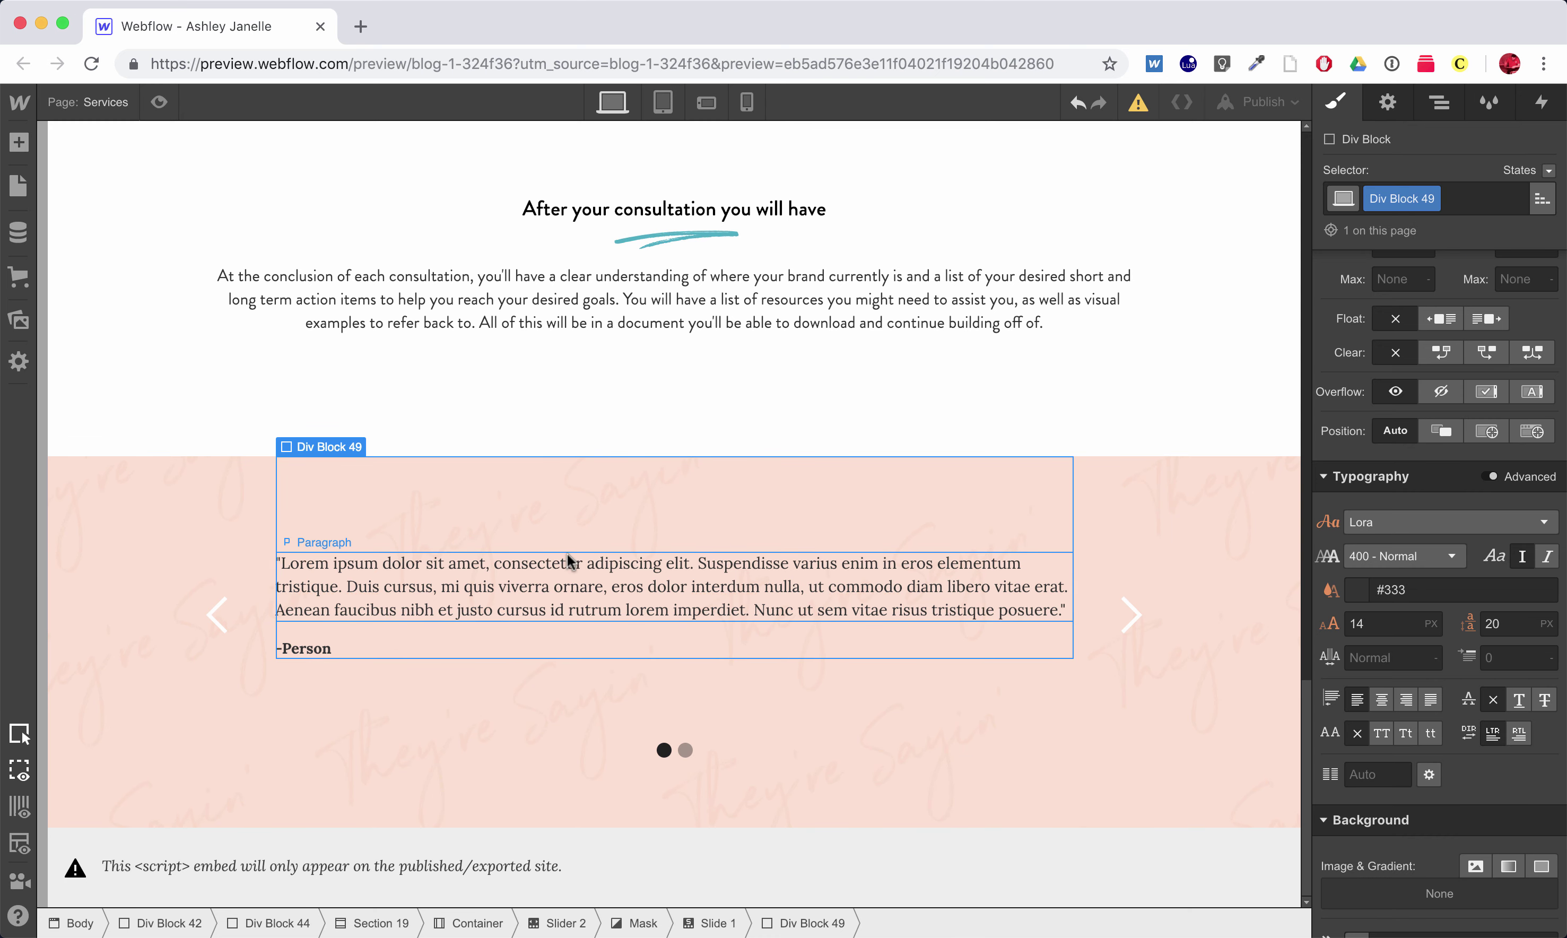
left_click(1387, 104)
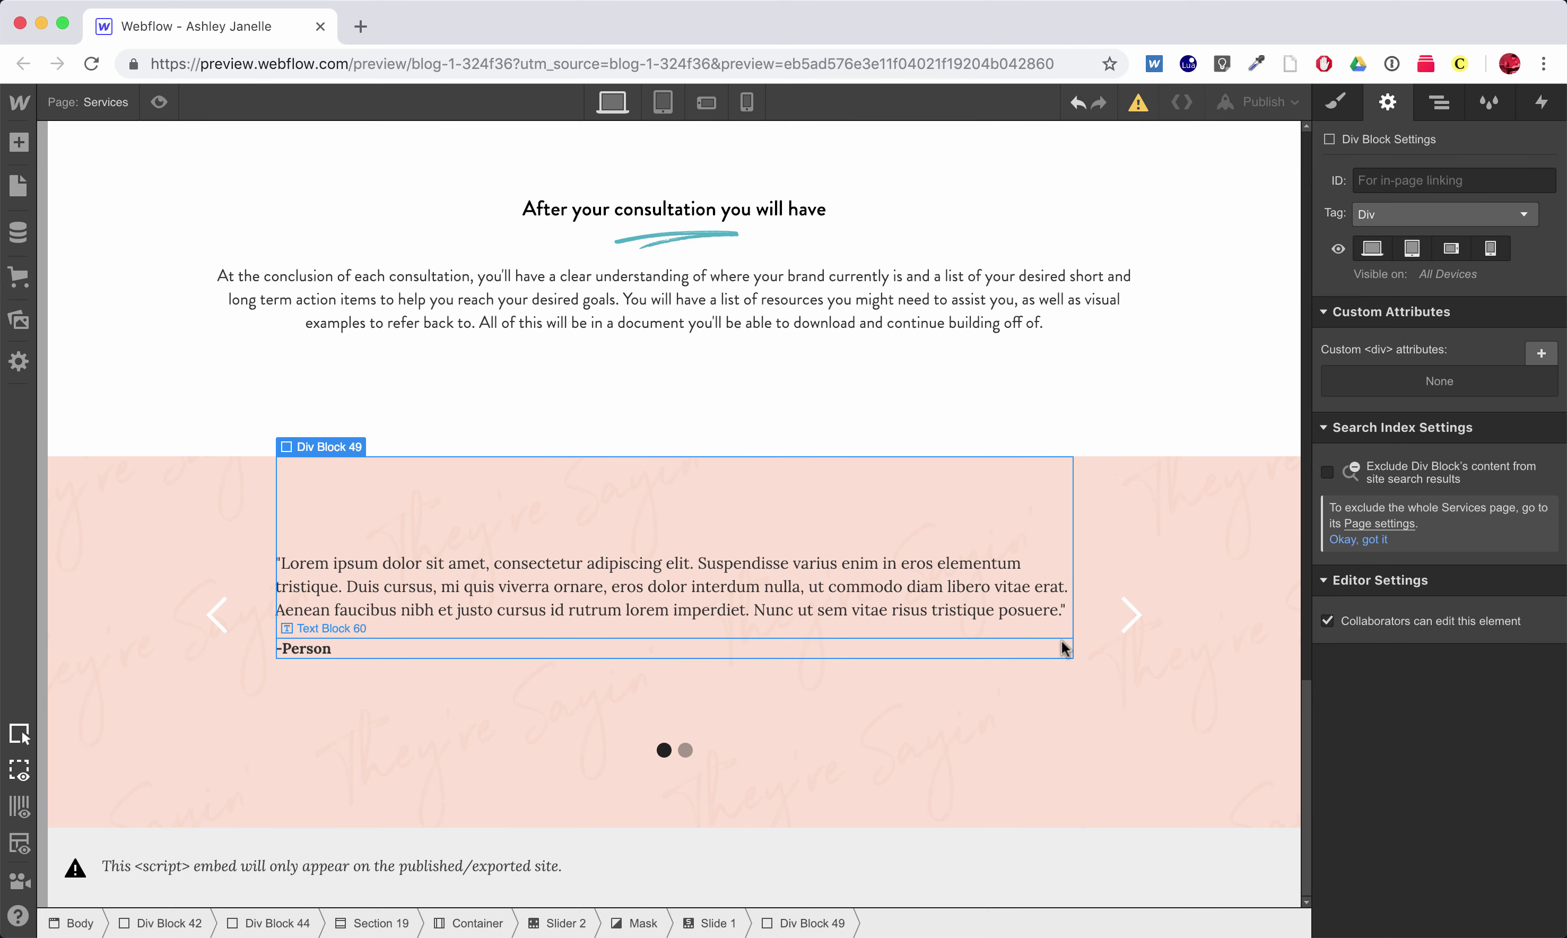
left_click(1112, 656)
left_click(1113, 655)
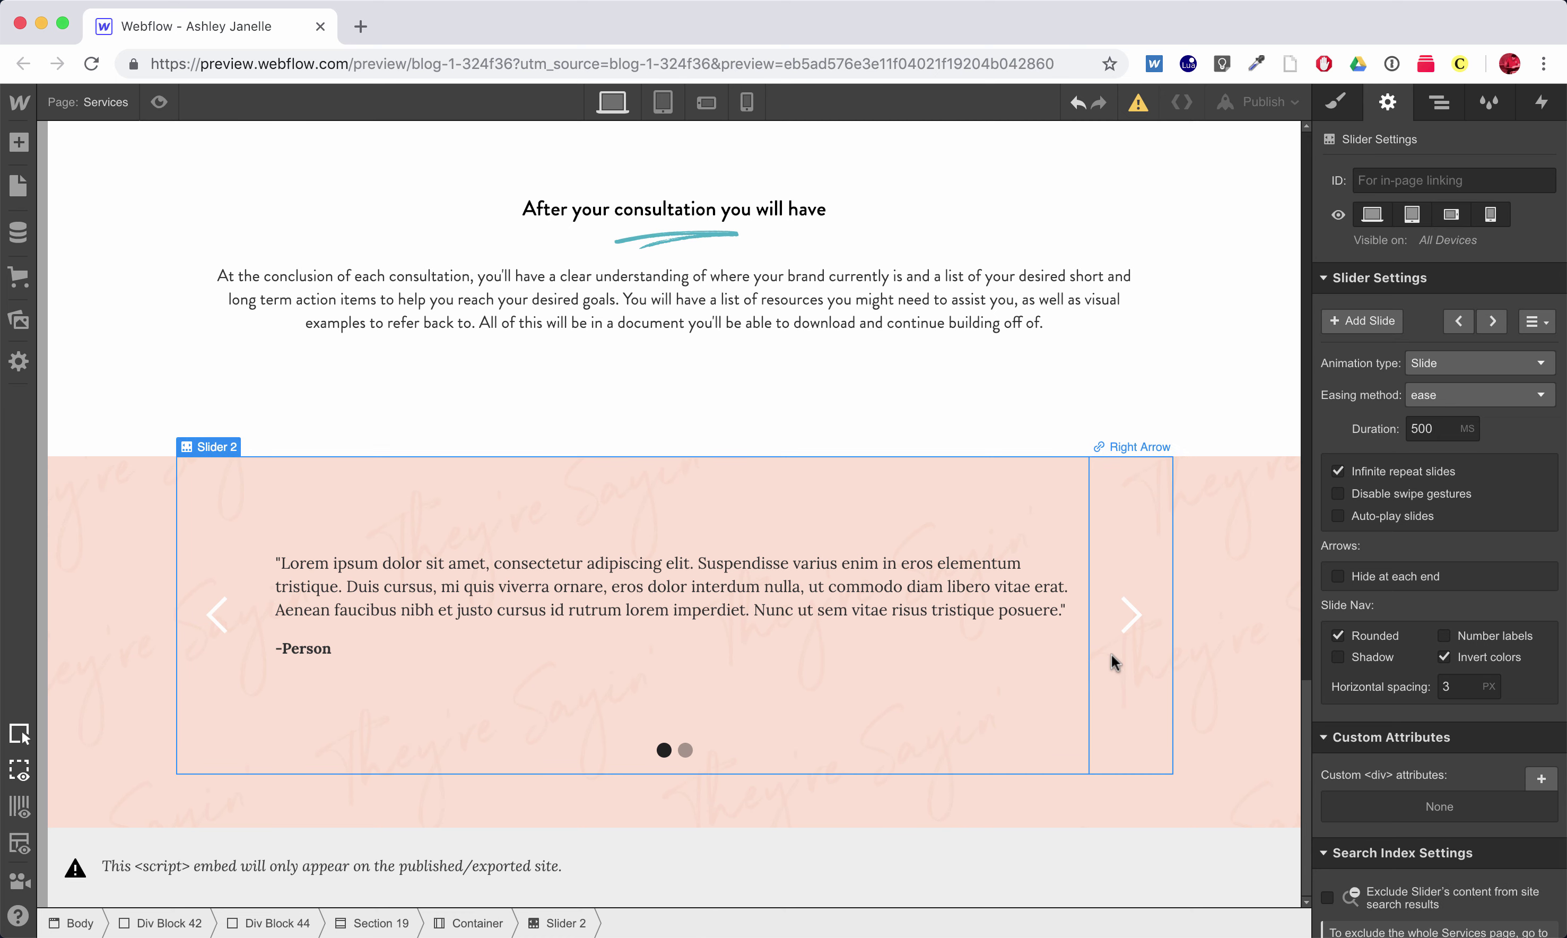
left_click(1494, 322)
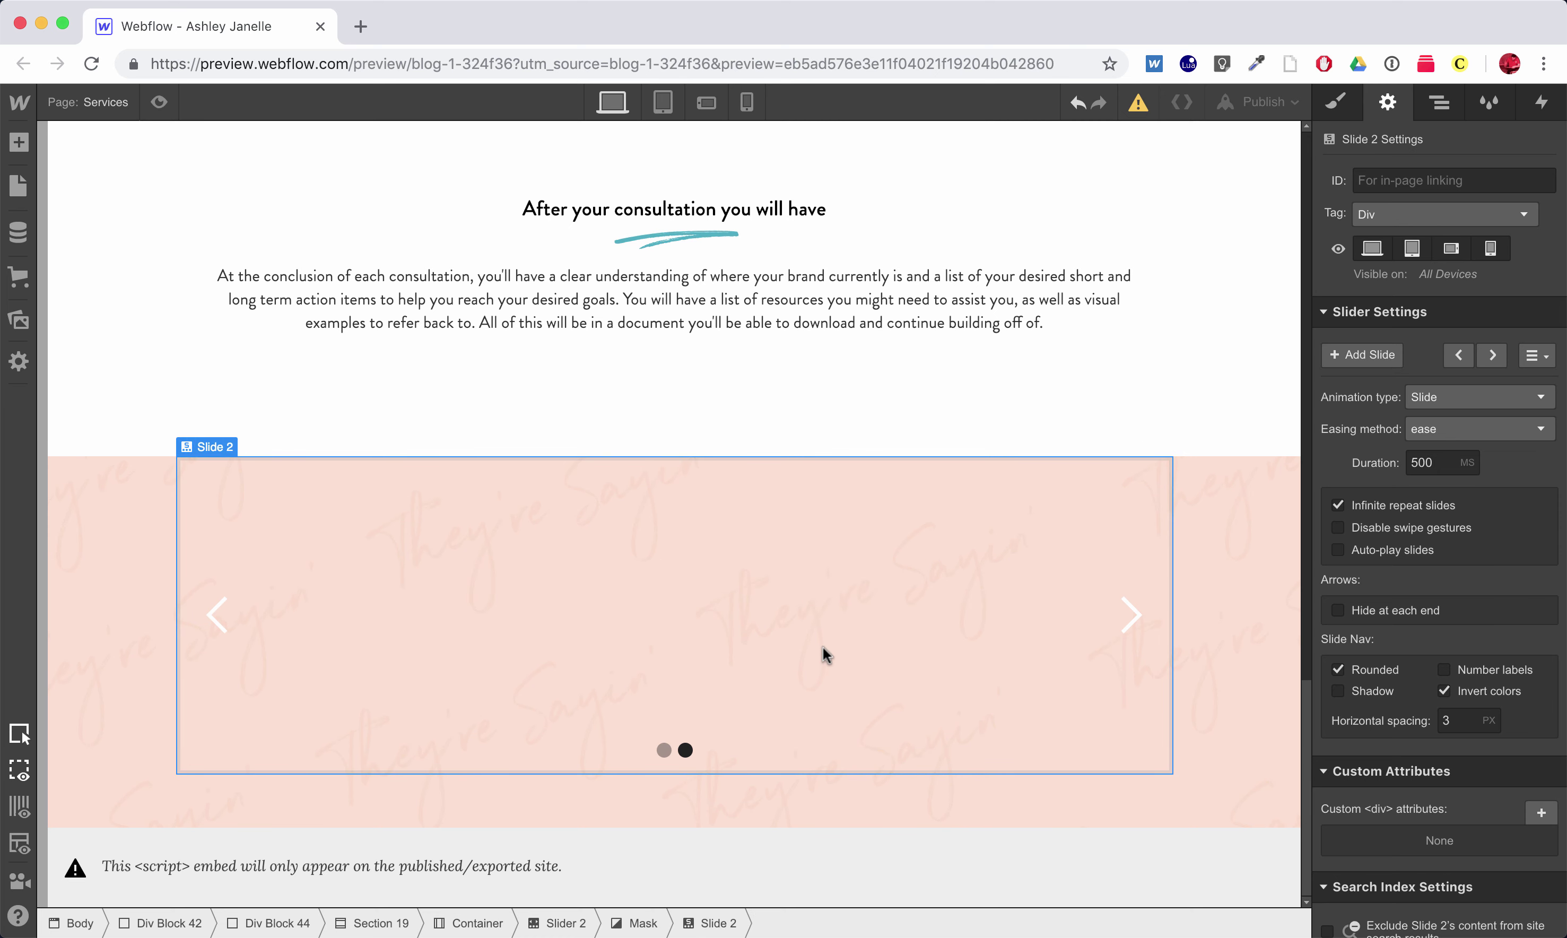
double_click(337, 646)
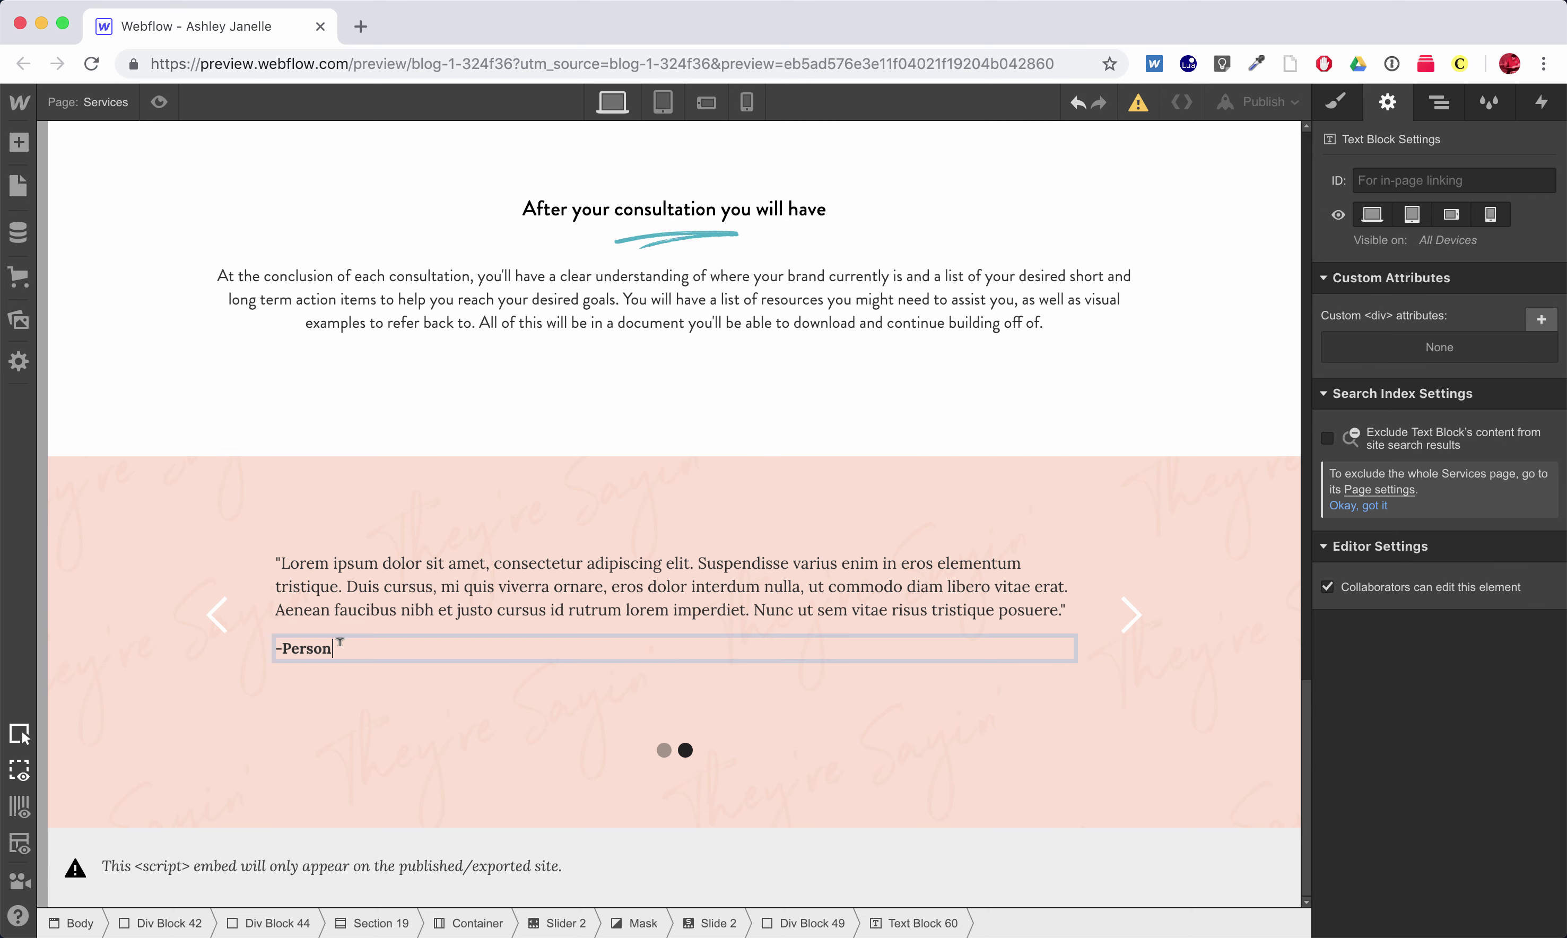
left_click(379, 689)
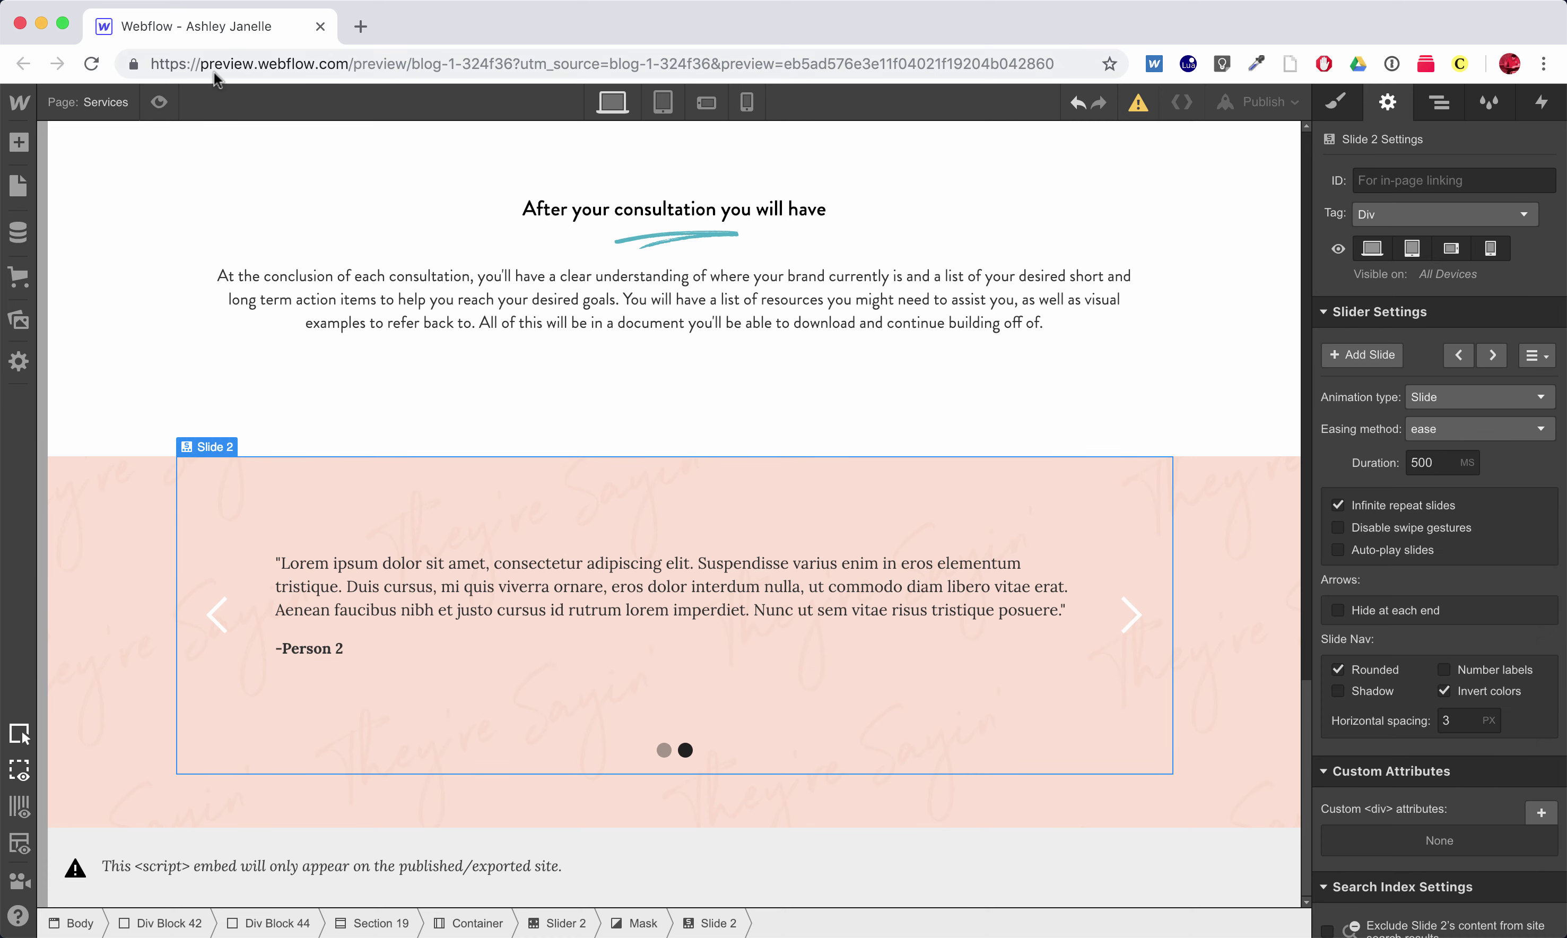
Preview the page and click the slider arrows through both testimonials
left_click(159, 102)
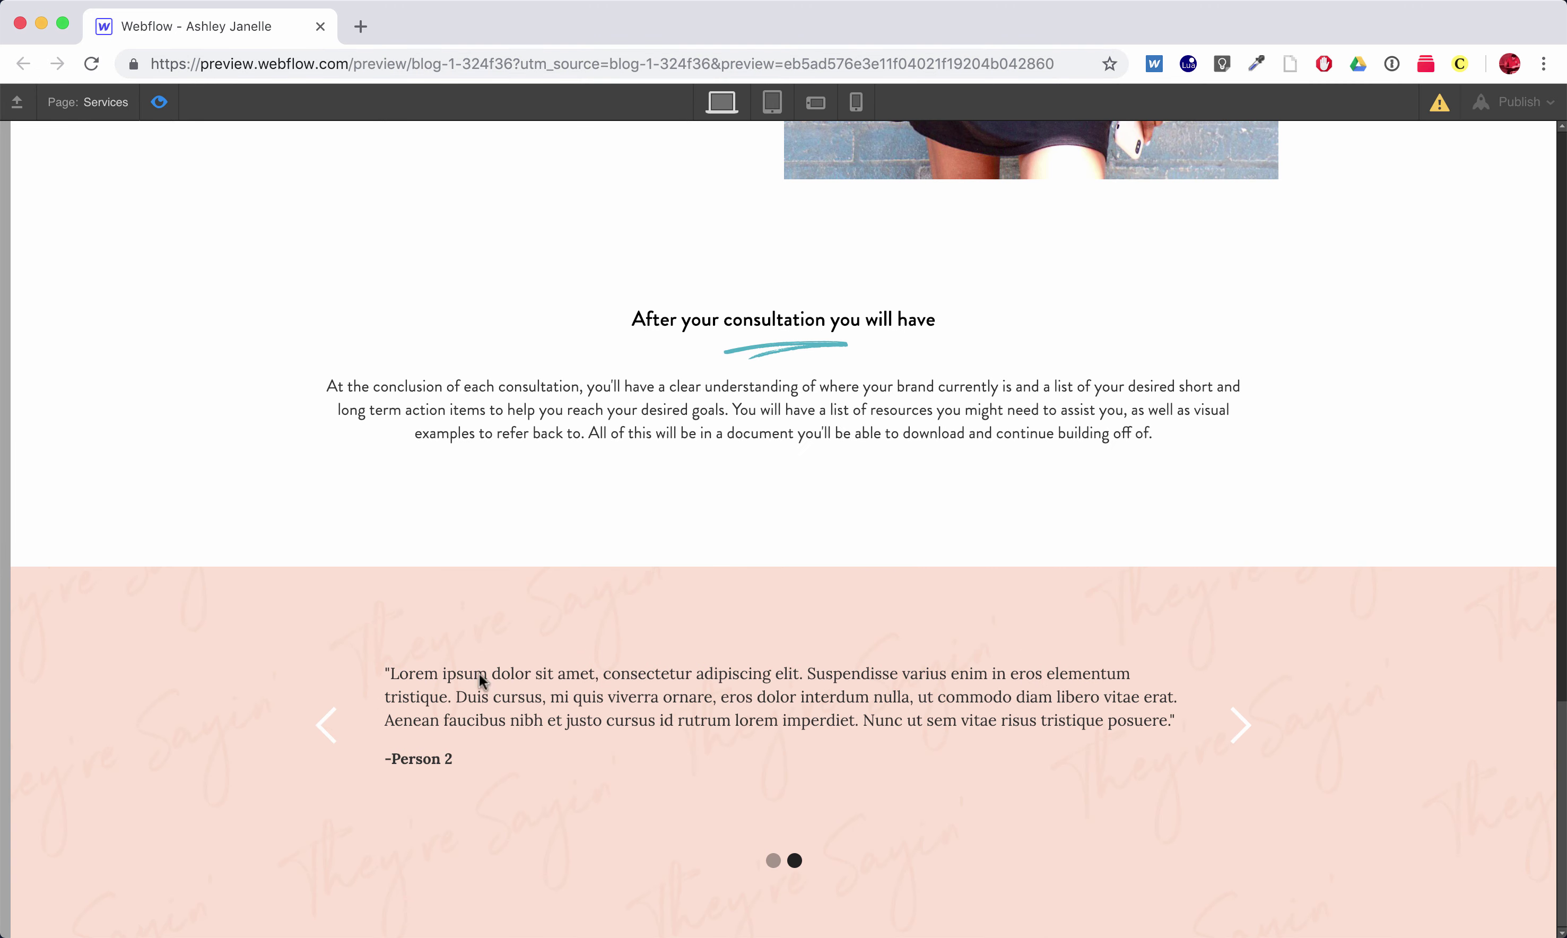
left_click(336, 725)
left_click(1244, 728)
left_click(343, 725)
Back in the editor, turn on auto-play for the slides with a 4000 ms delay
left_click(160, 102)
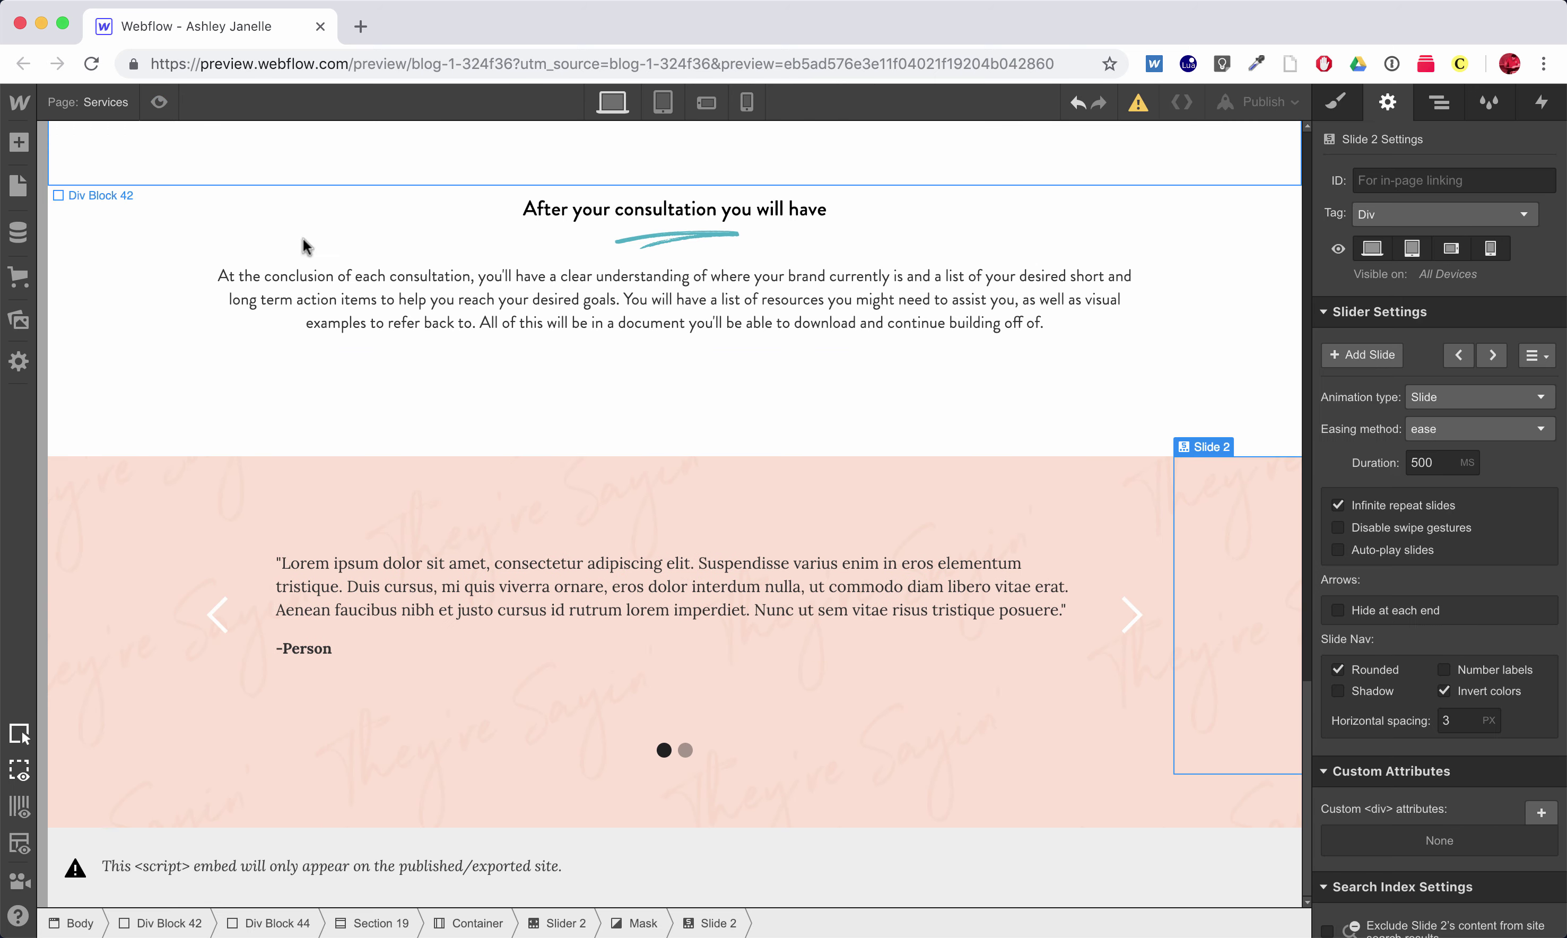
left_click(455, 536)
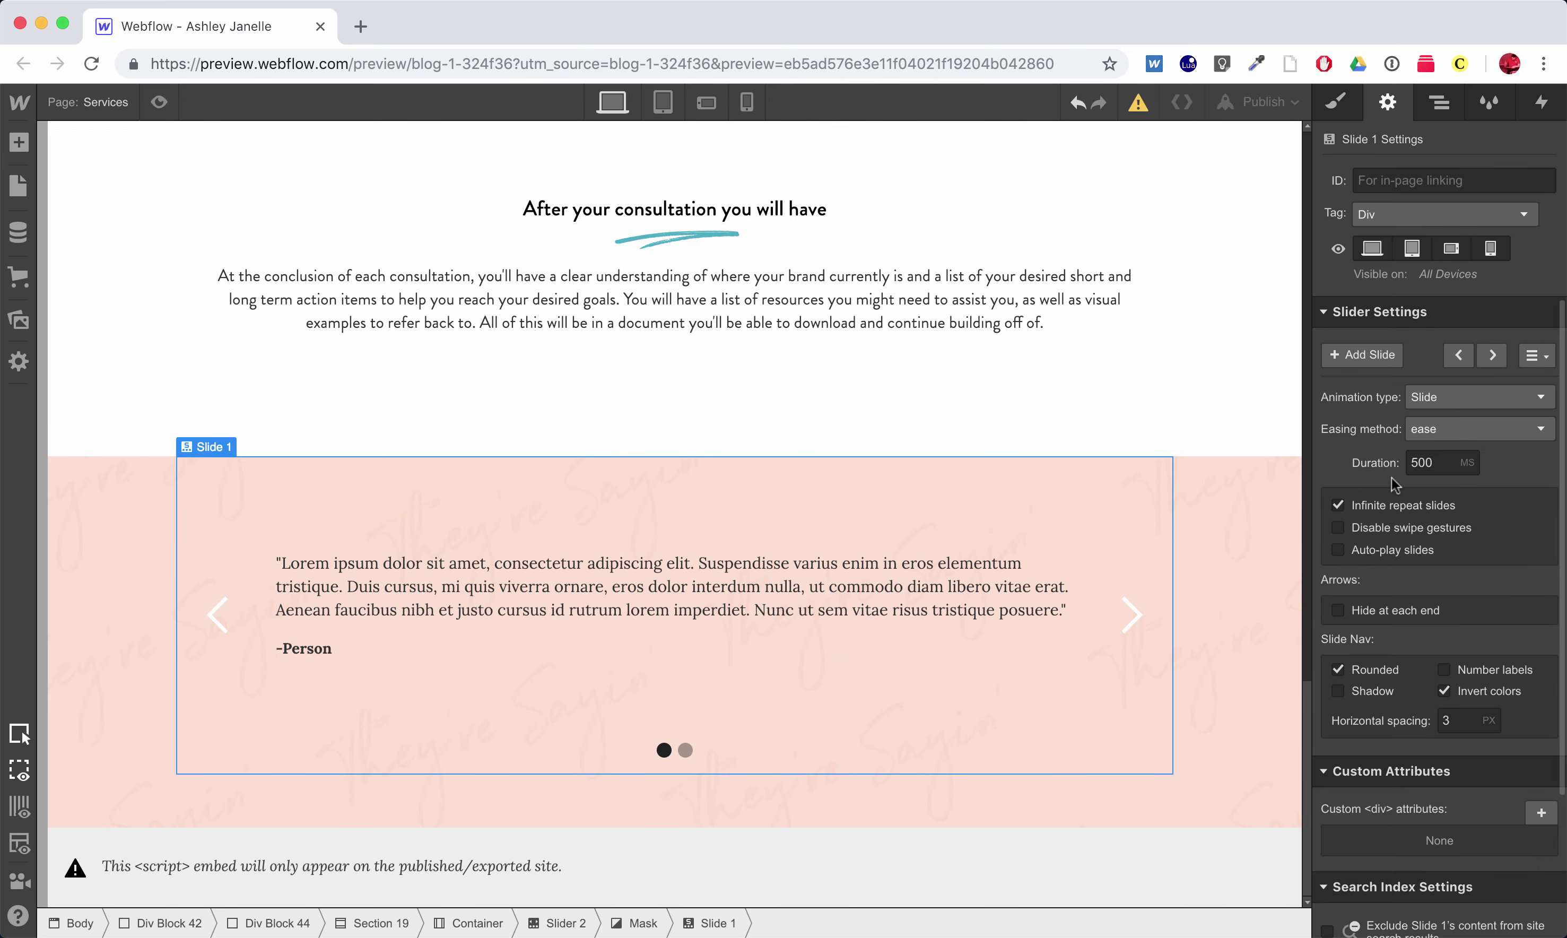
left_click(1370, 551)
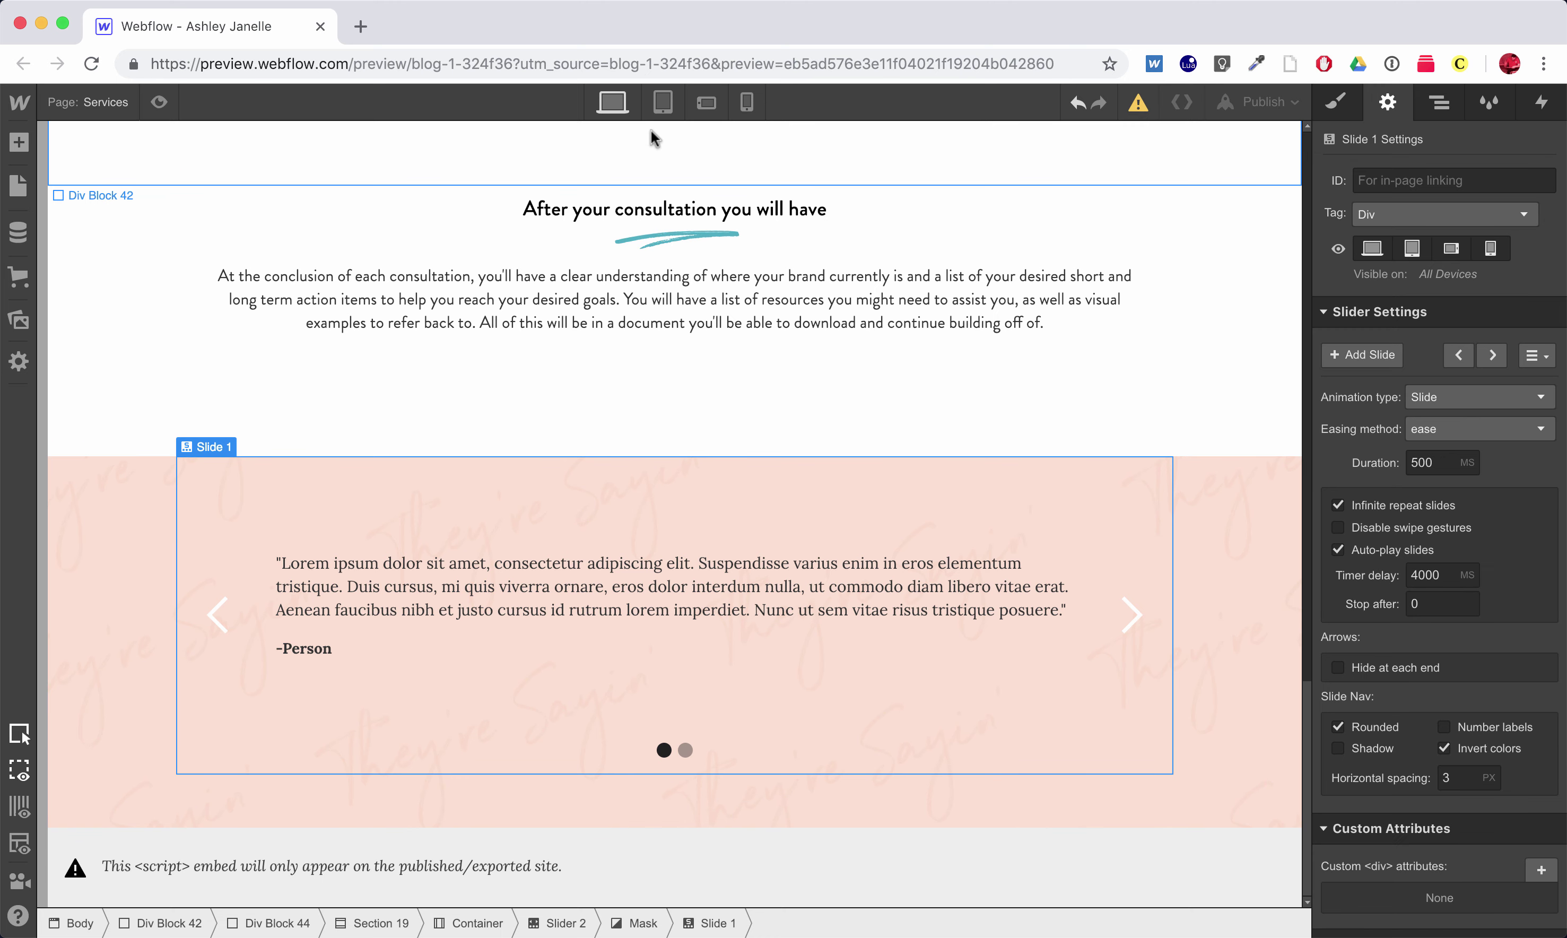
Switch to Phone Portrait and bring up Style settings for the quote's container, Div Block 49
left_click(663, 105)
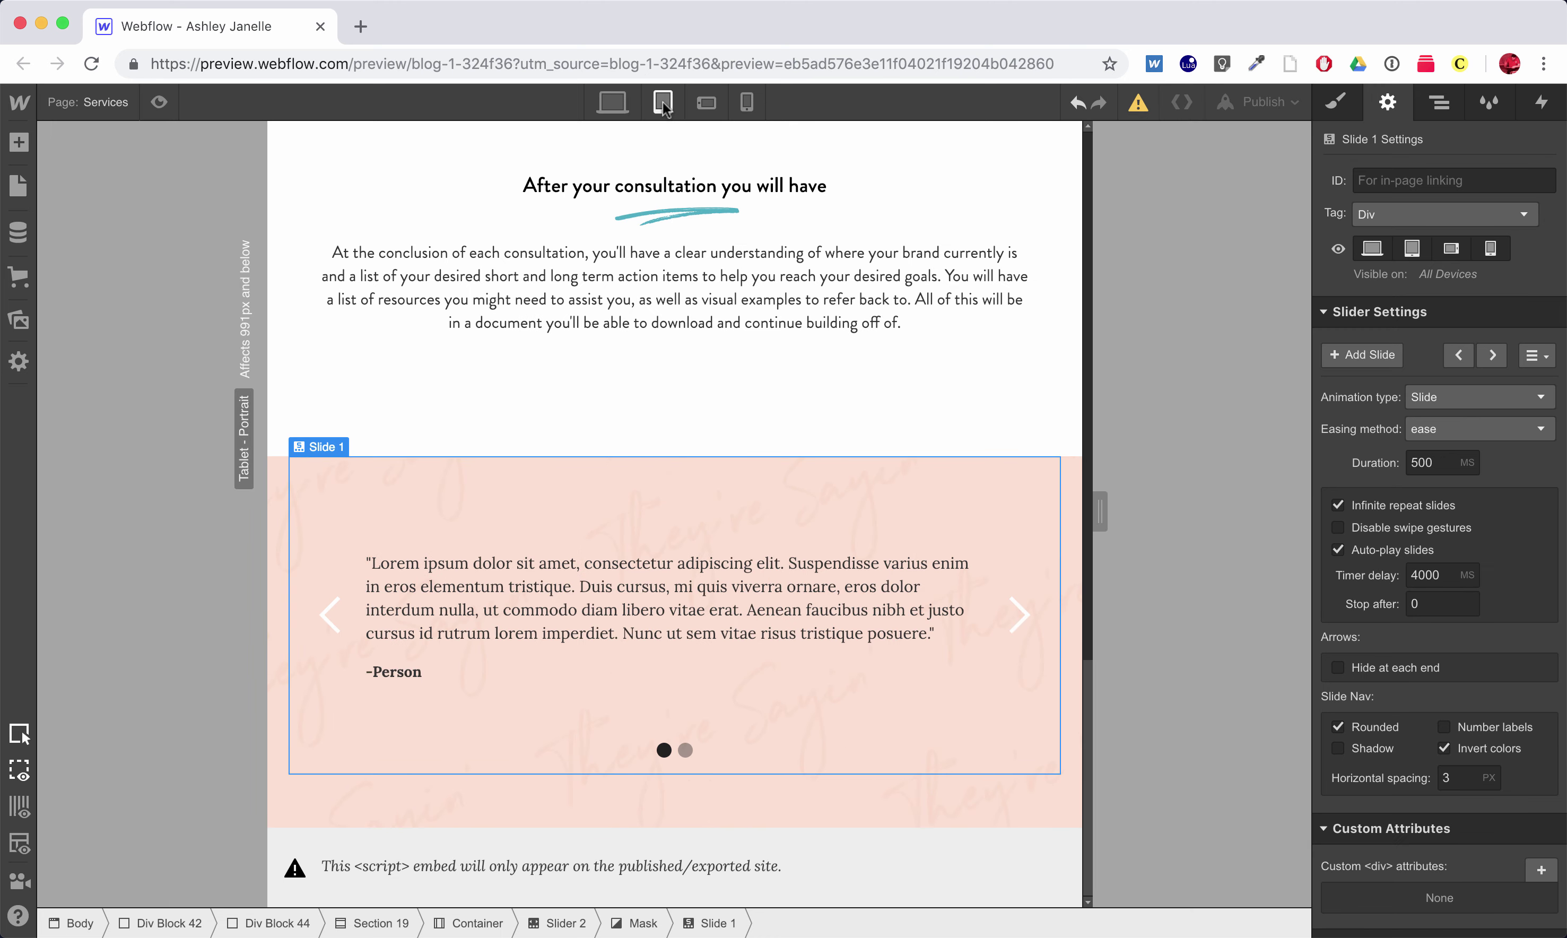
left_click(833, 561)
left_click(819, 520)
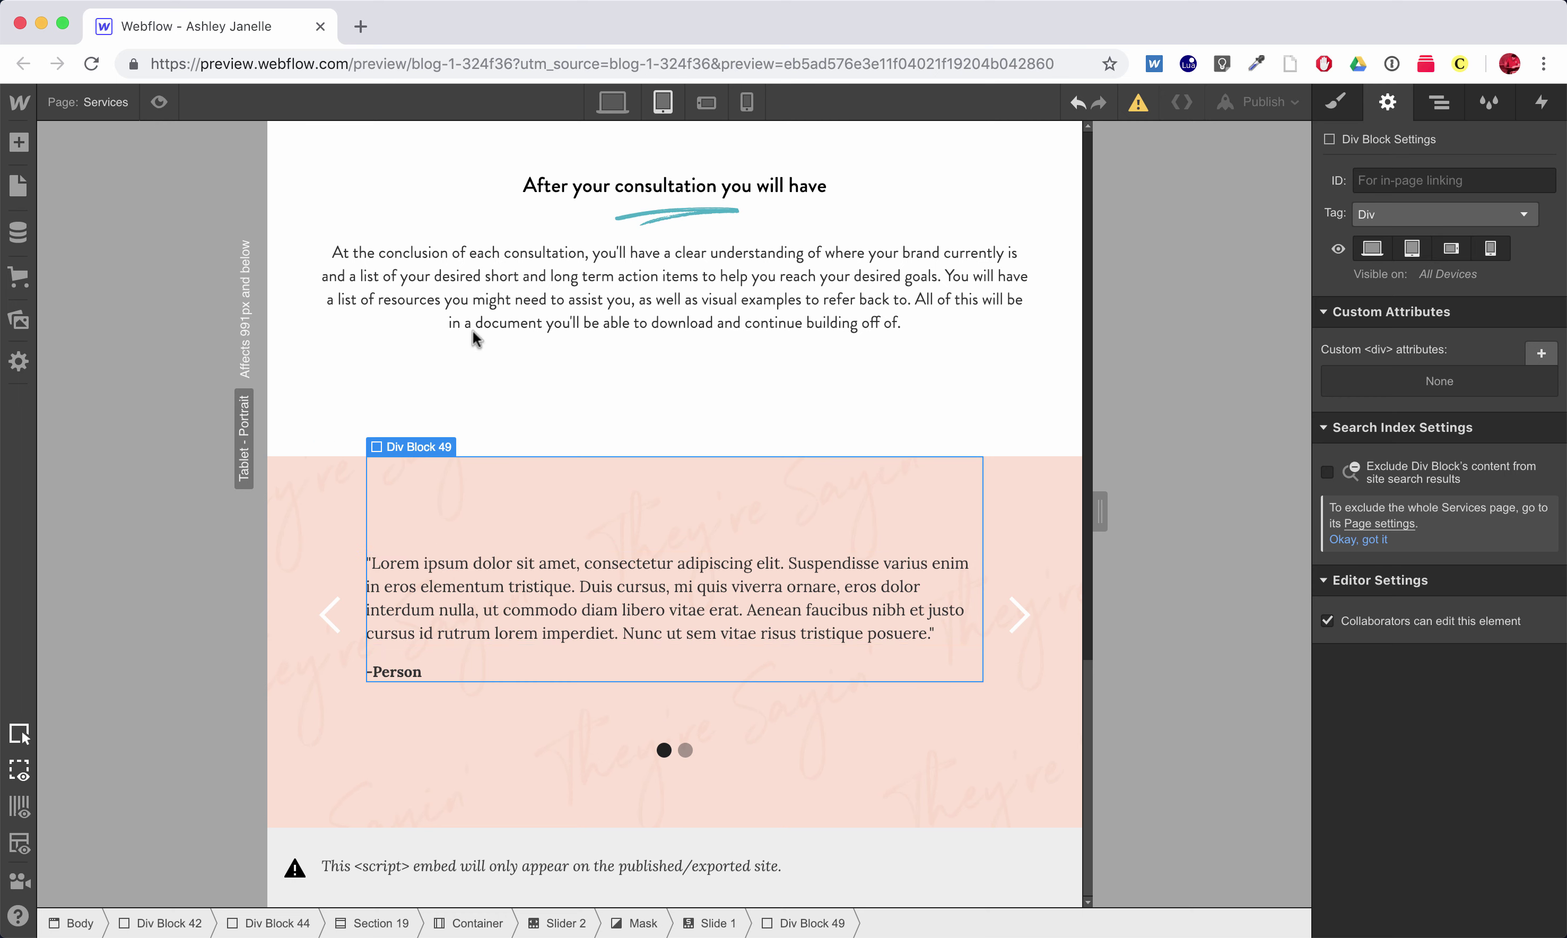
left_click(707, 106)
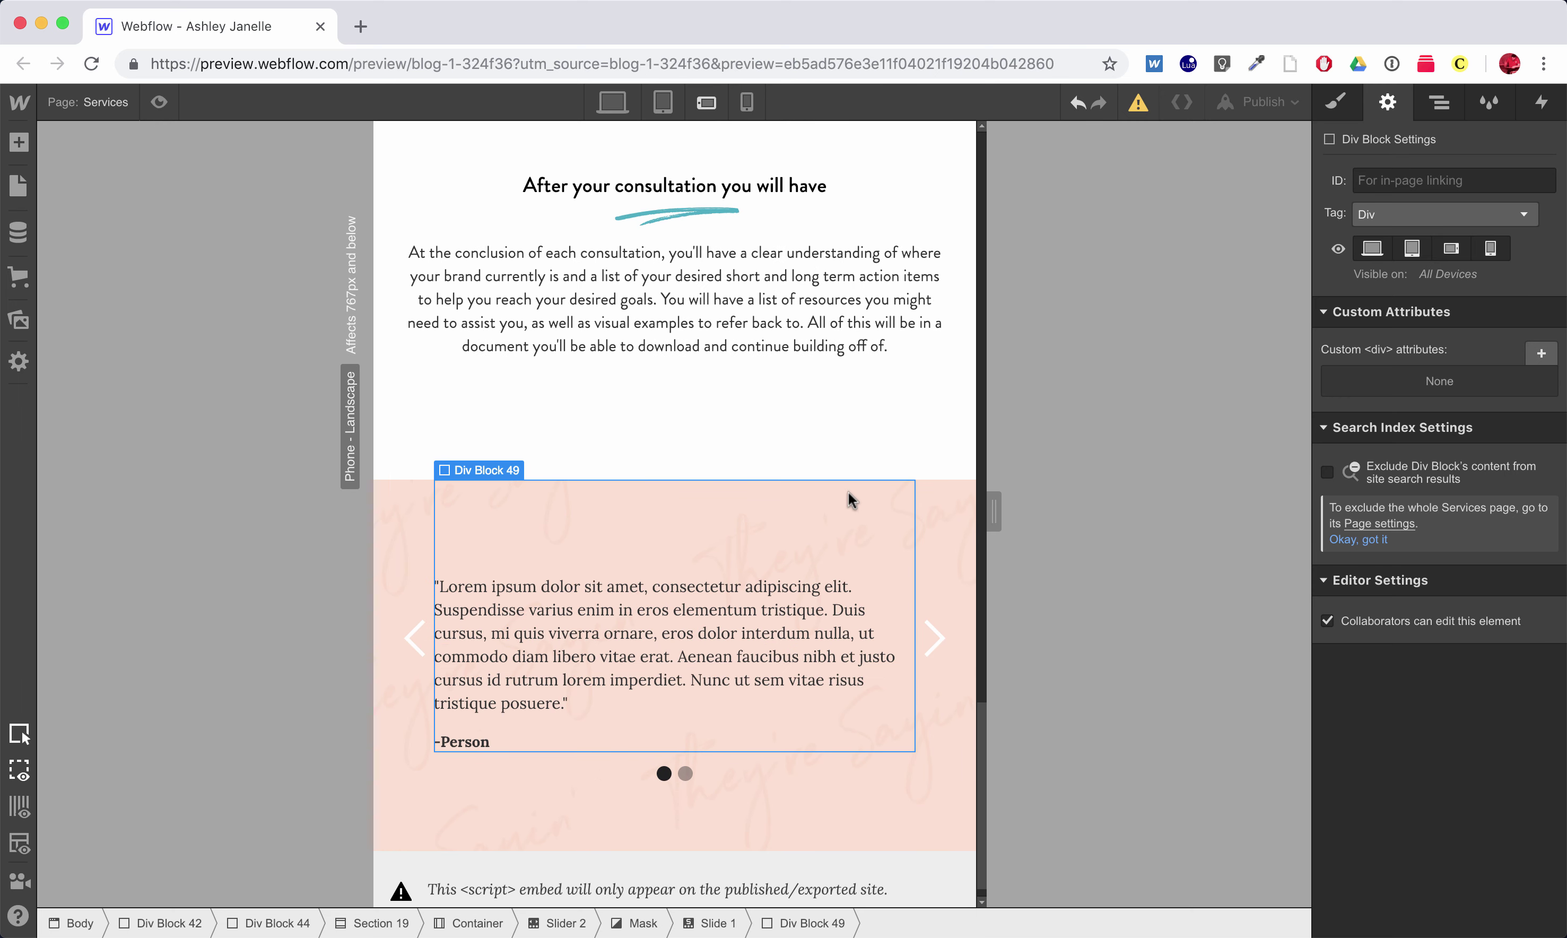
left_click(753, 106)
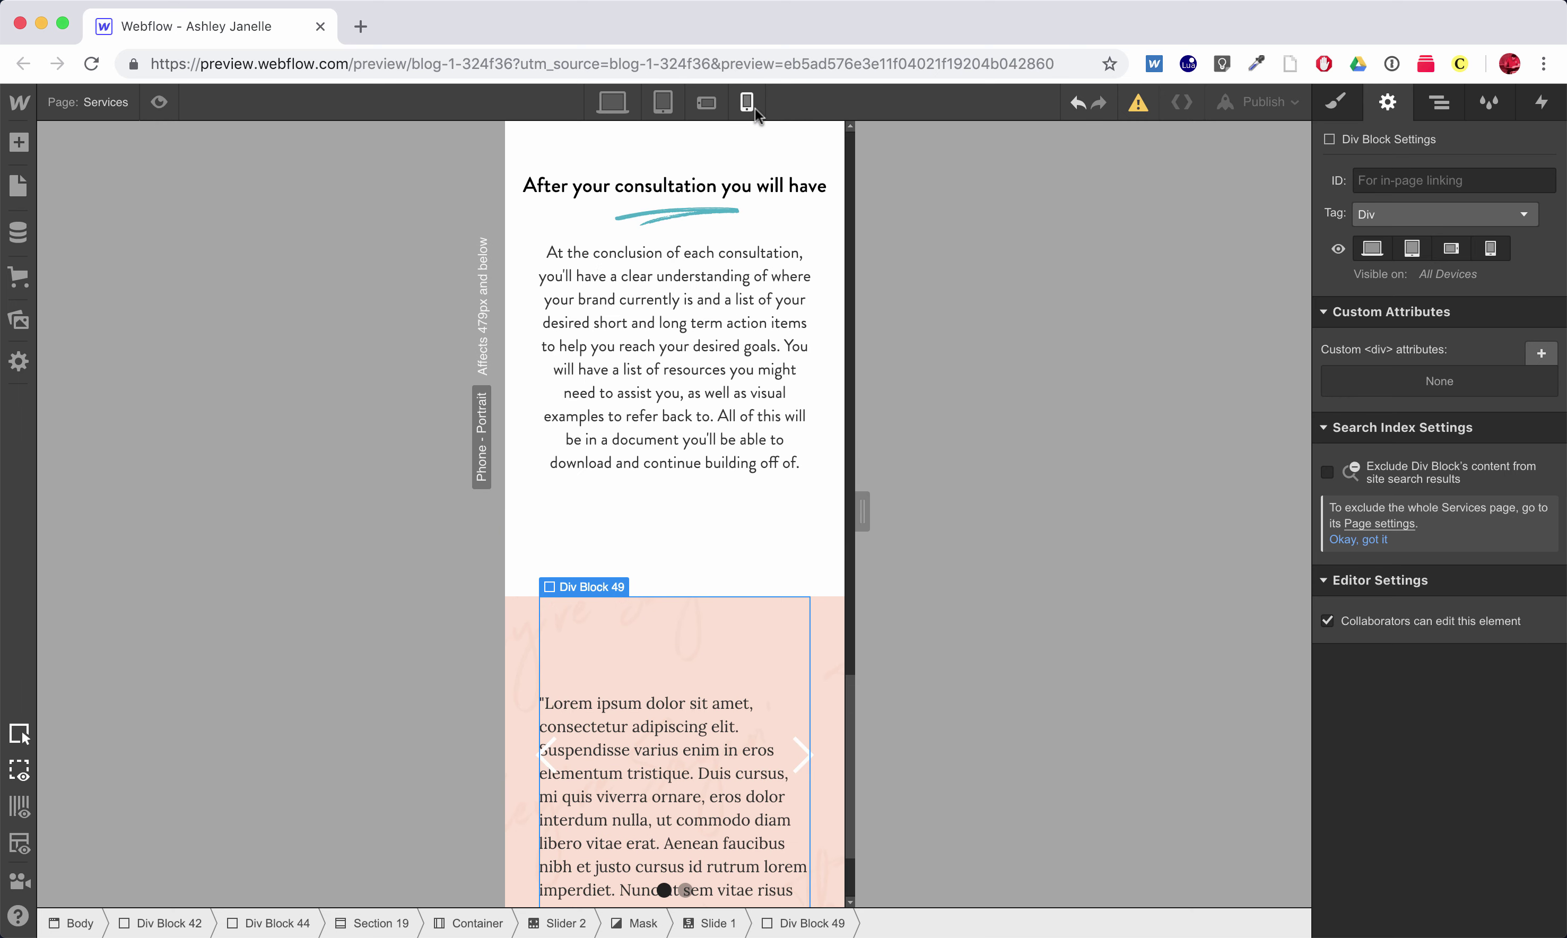
scroll(776, 393, "down", 5)
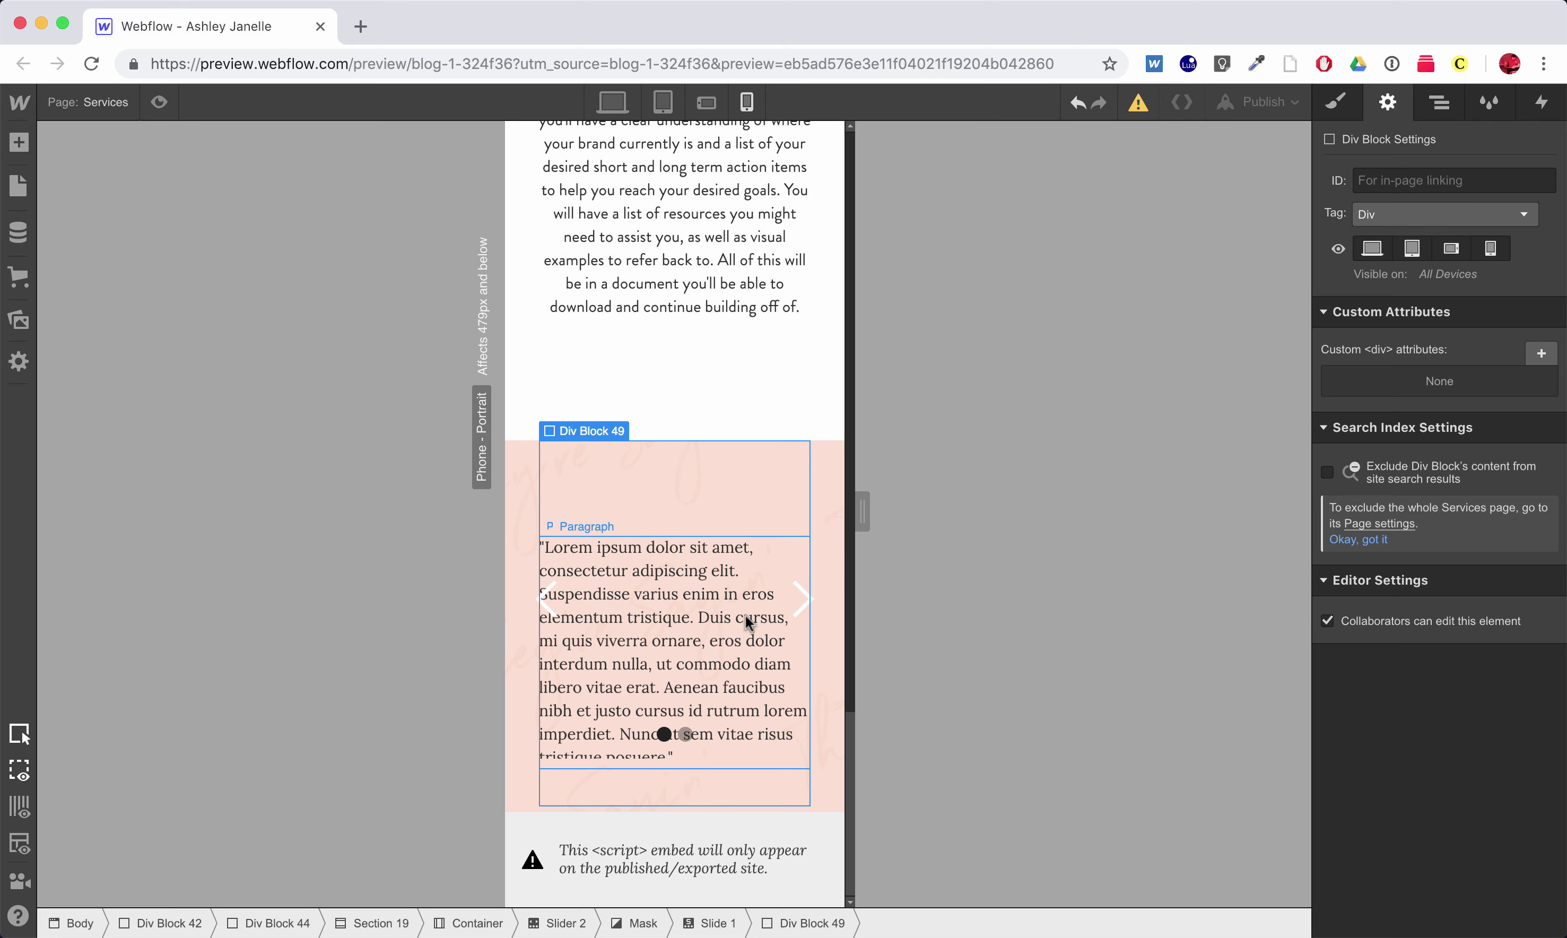
left_click(1336, 102)
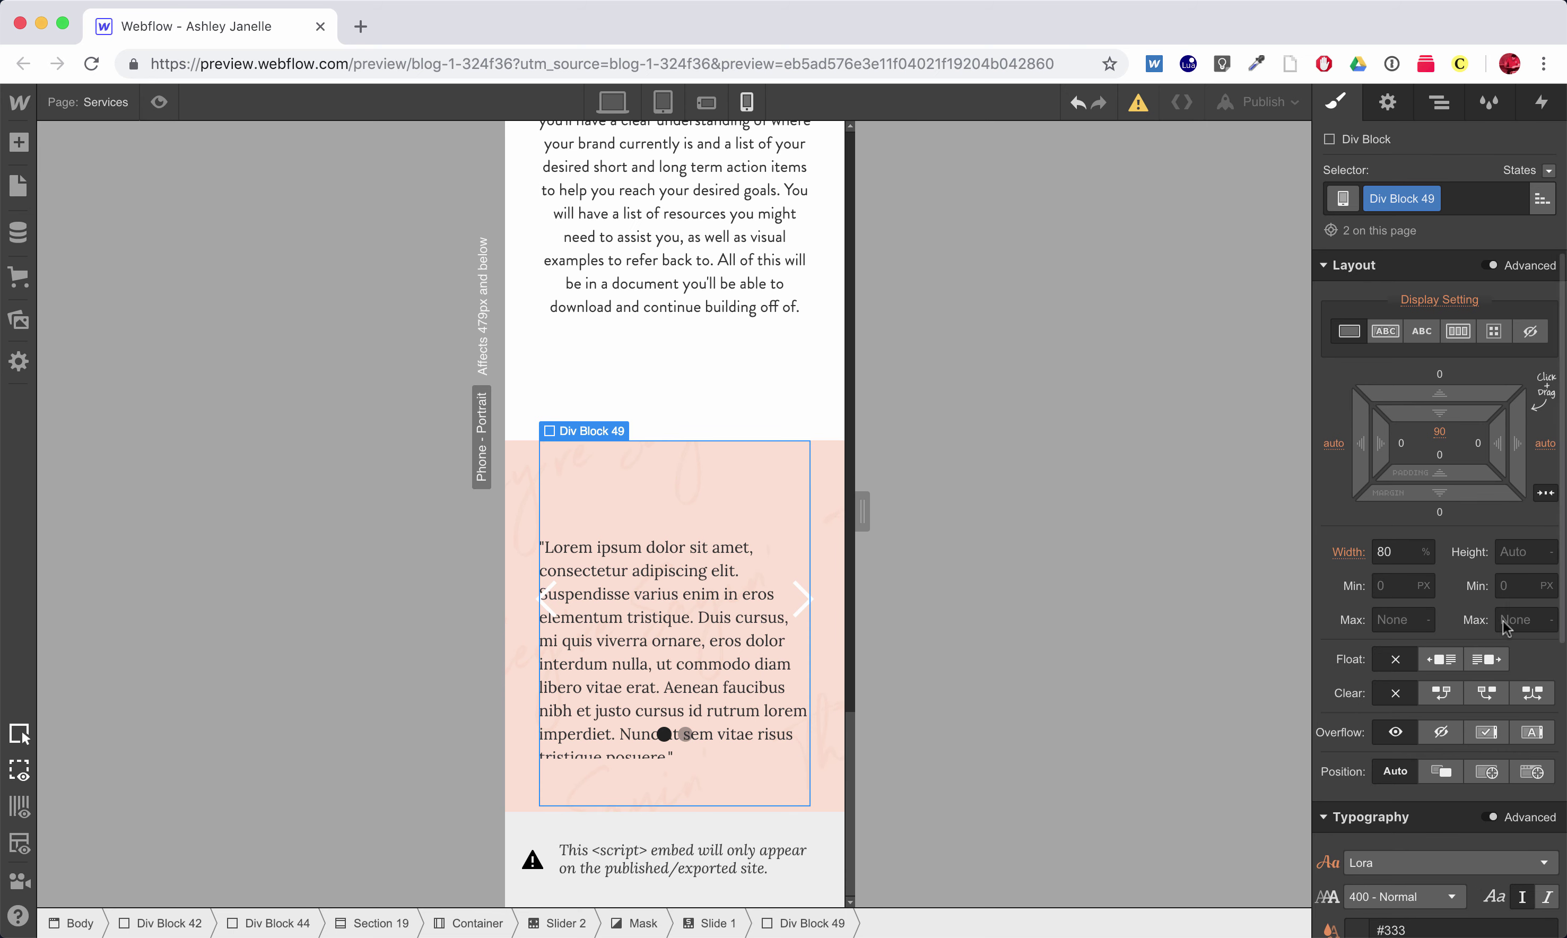
Make the quote container 55% wide and cut its top padding to about 33
scroll(1391, 523, "down", 1)
left_click(1391, 523)
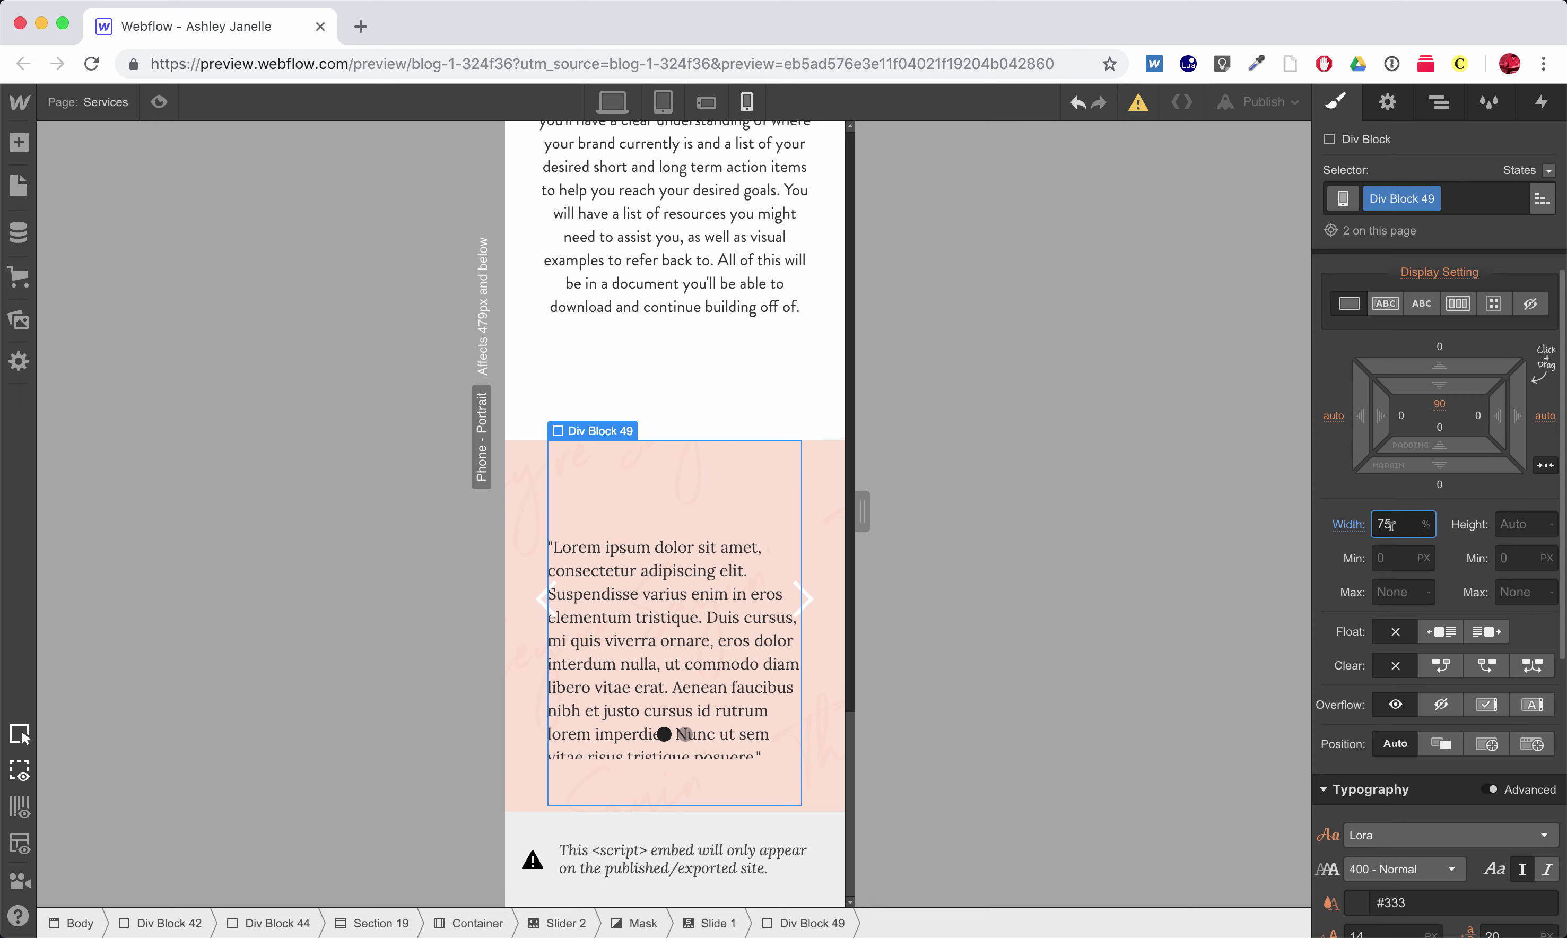
key("BackSpace")
key("BackSpace")
type("55")
left_click(695, 555)
left_click(684, 513)
left_click_drag(1440, 389, 1463, 271)
left_click_drag(1456, 386, 1450, 370)
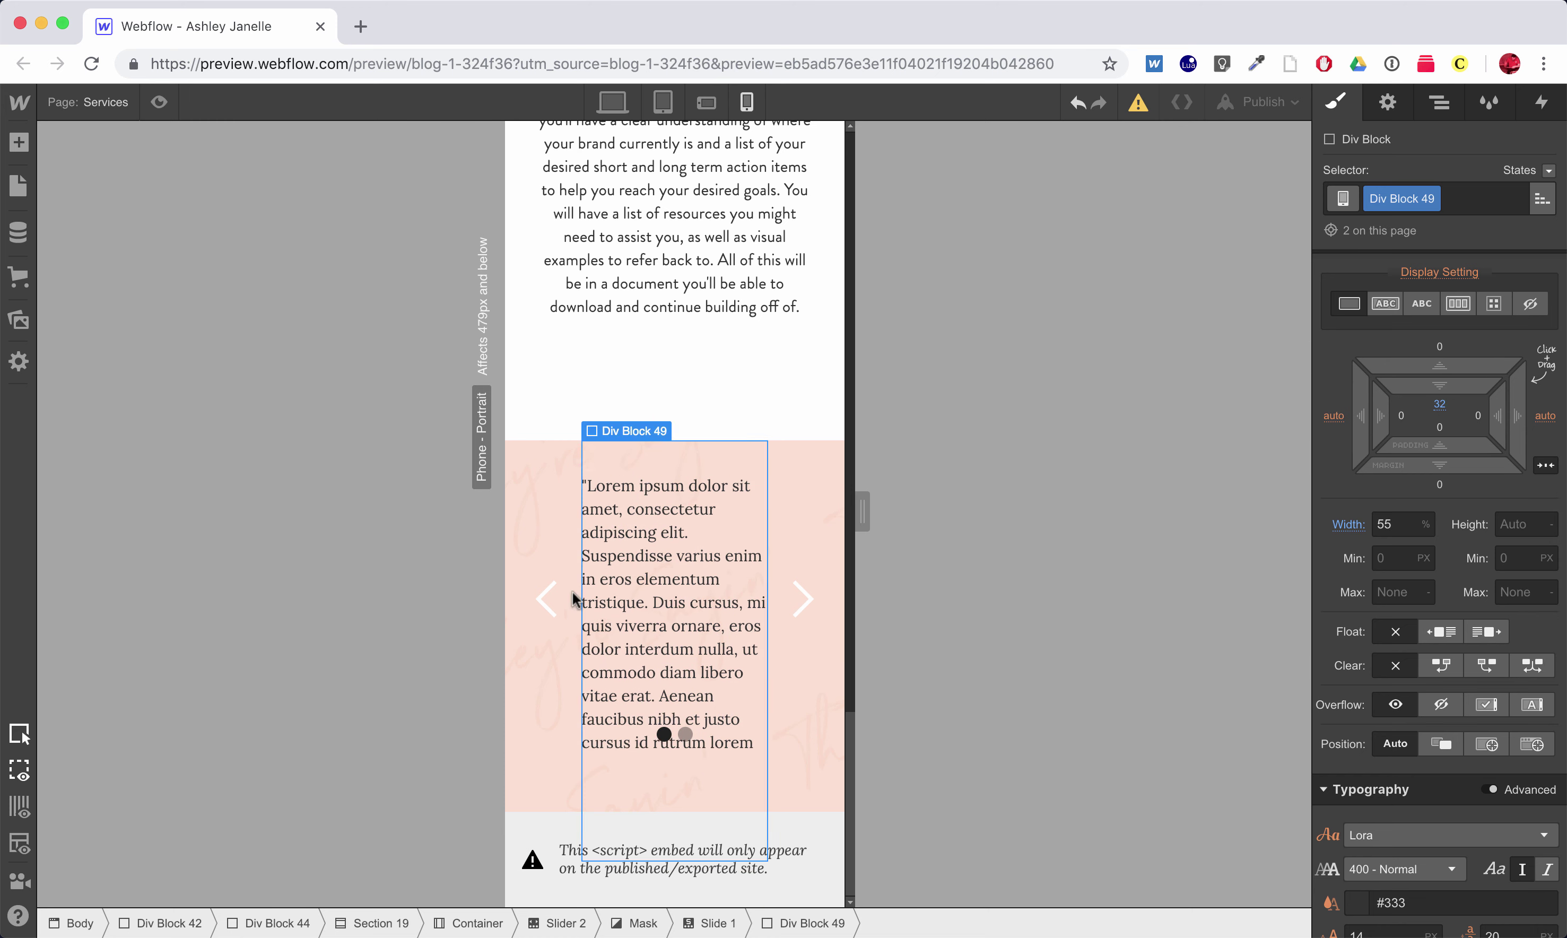
Set the quote paragraph to 12 px font size with 18 px line height
left_click(677, 574)
scroll(1417, 662, "down", 3)
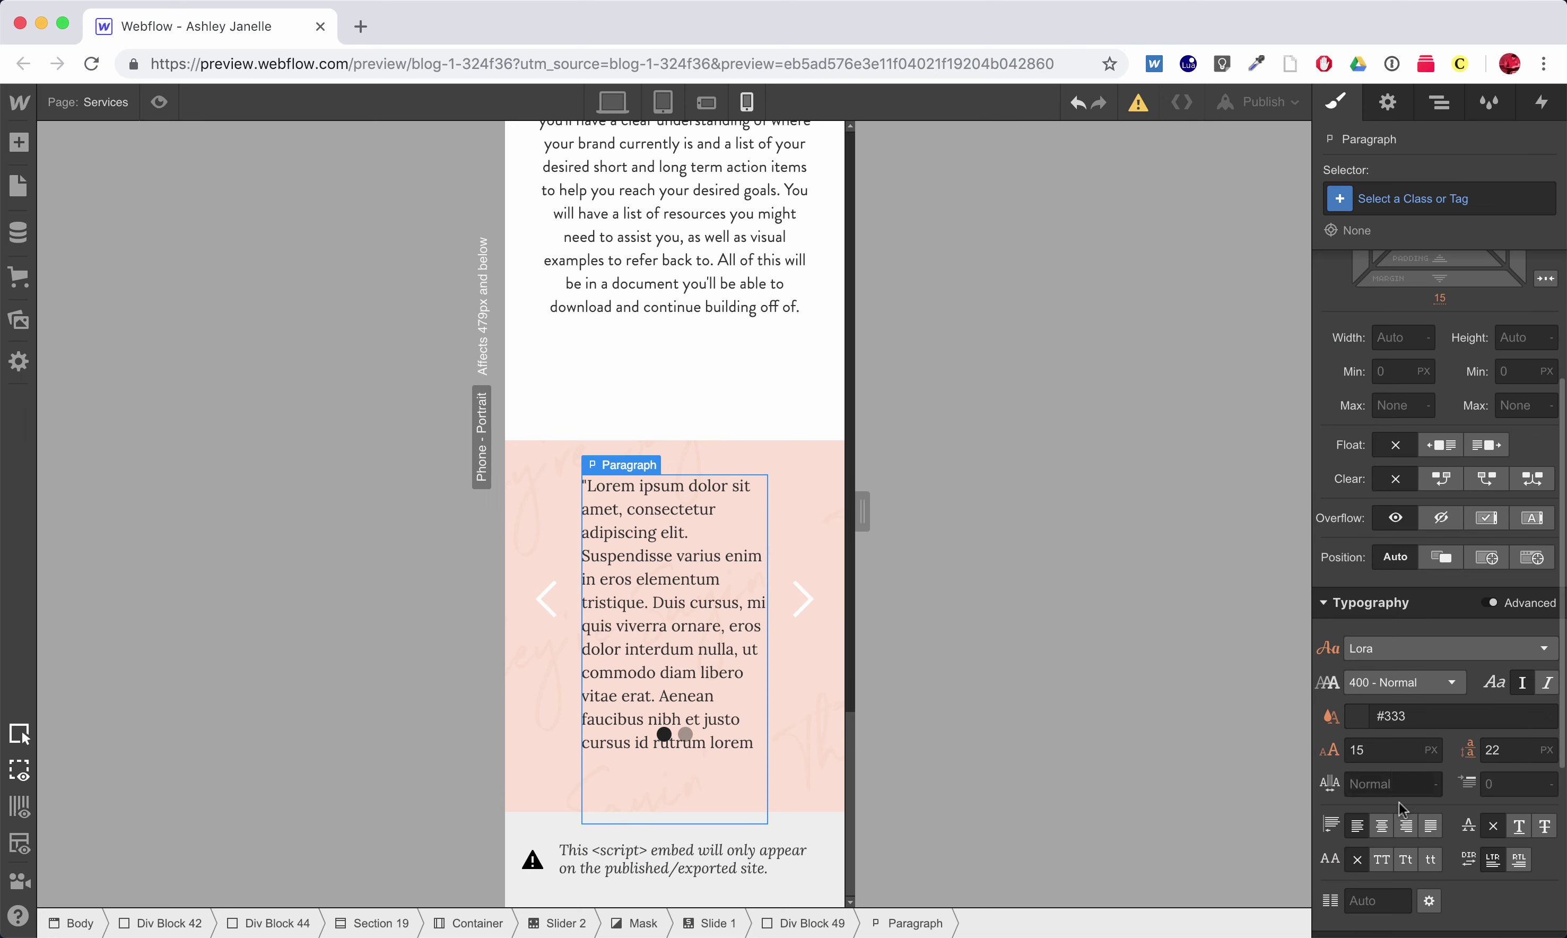
left_click(1391, 752)
type("14")
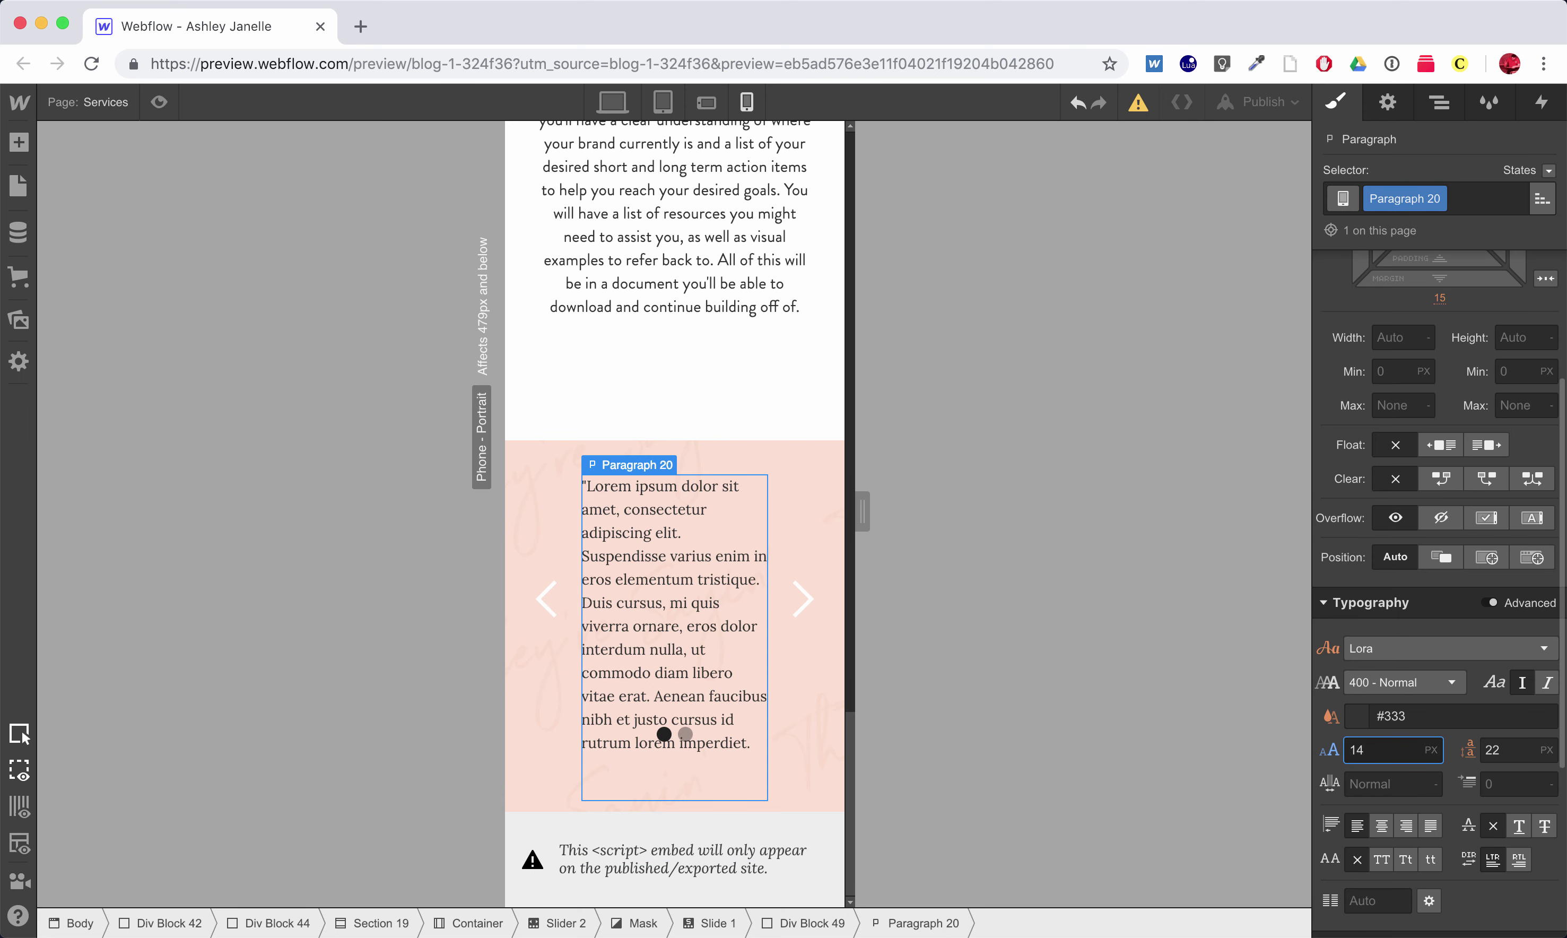
key("Down")
key("Down")
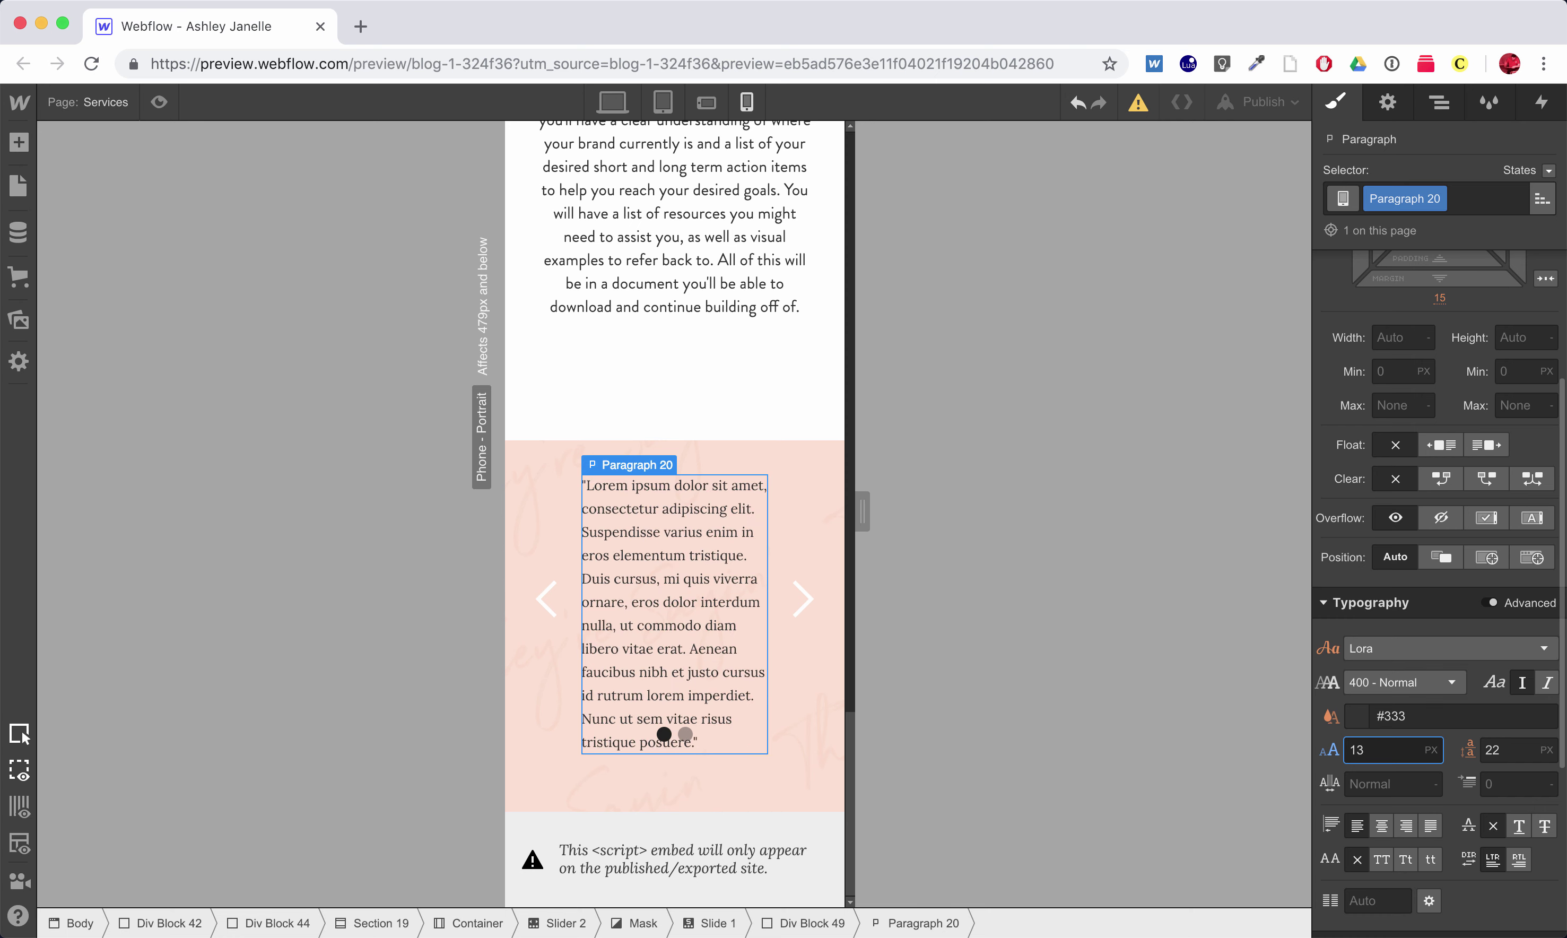
key("Tab")
key("Down")
key("Down")
key("Down")
key("Down")
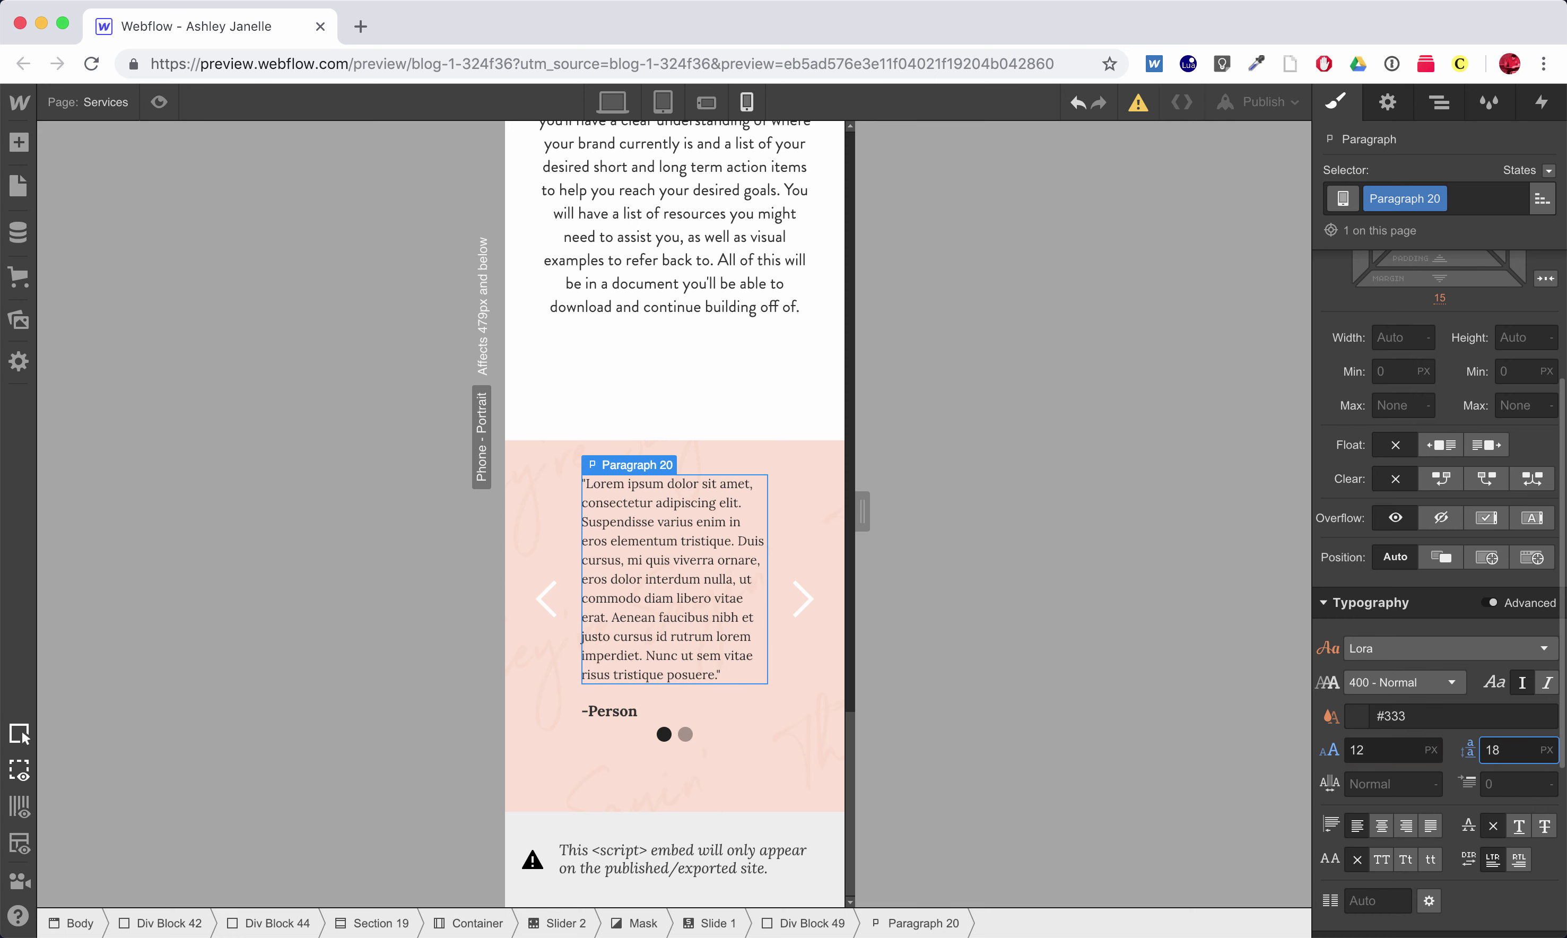
key("Down")
key("Down")
key("Up")
key("Up")
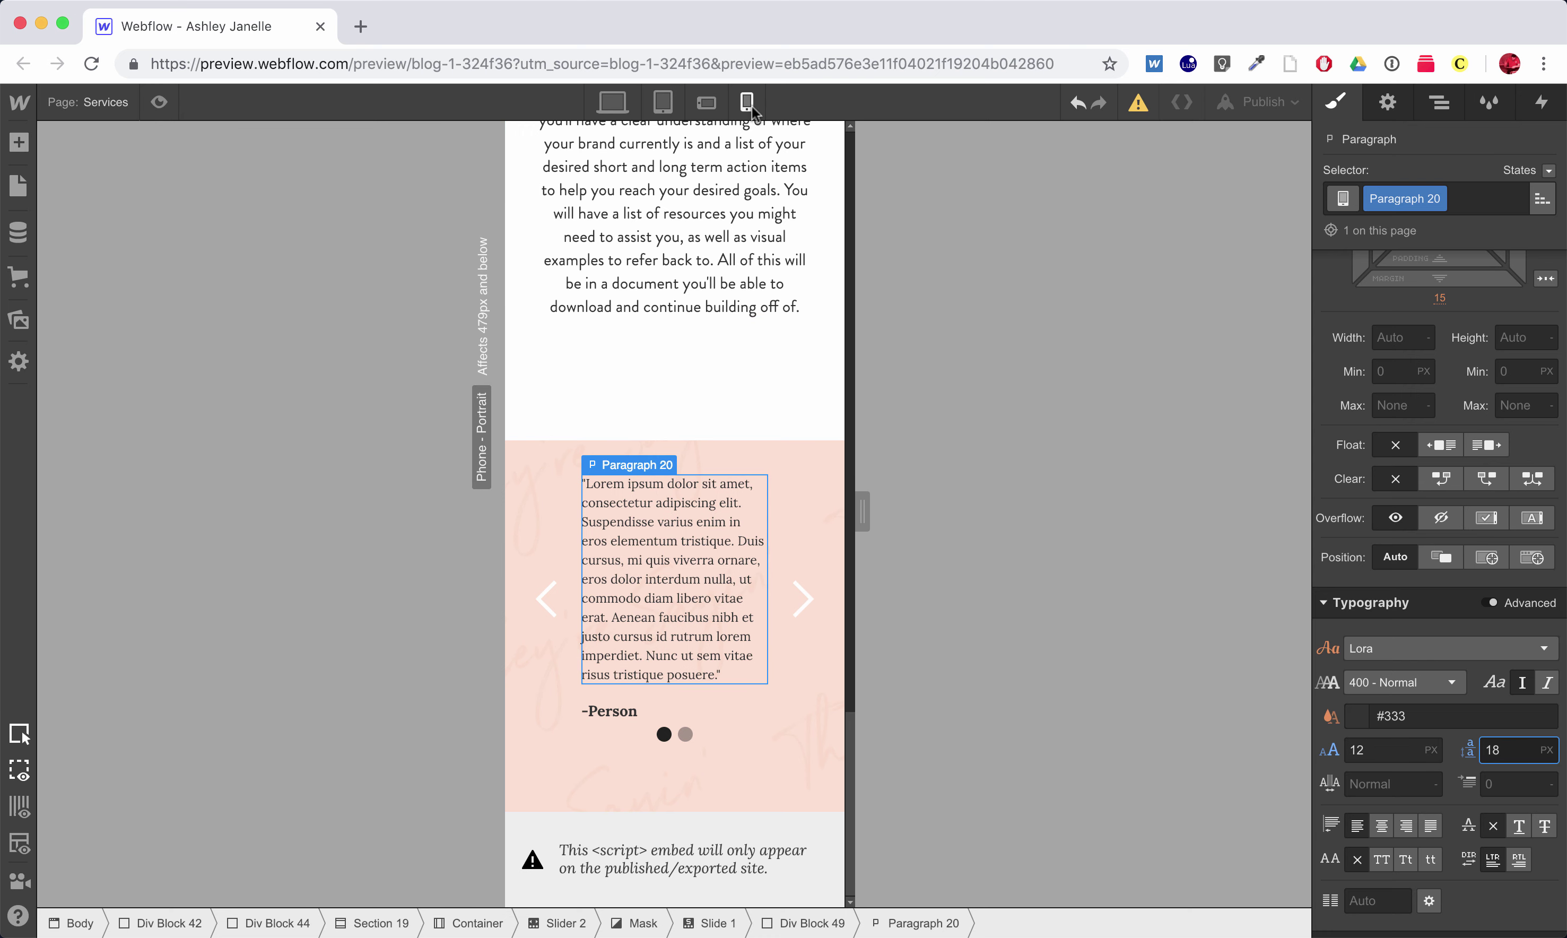
Check the slider at phone landscape, tablet, desktop and phone portrait widths
left_click(704, 101)
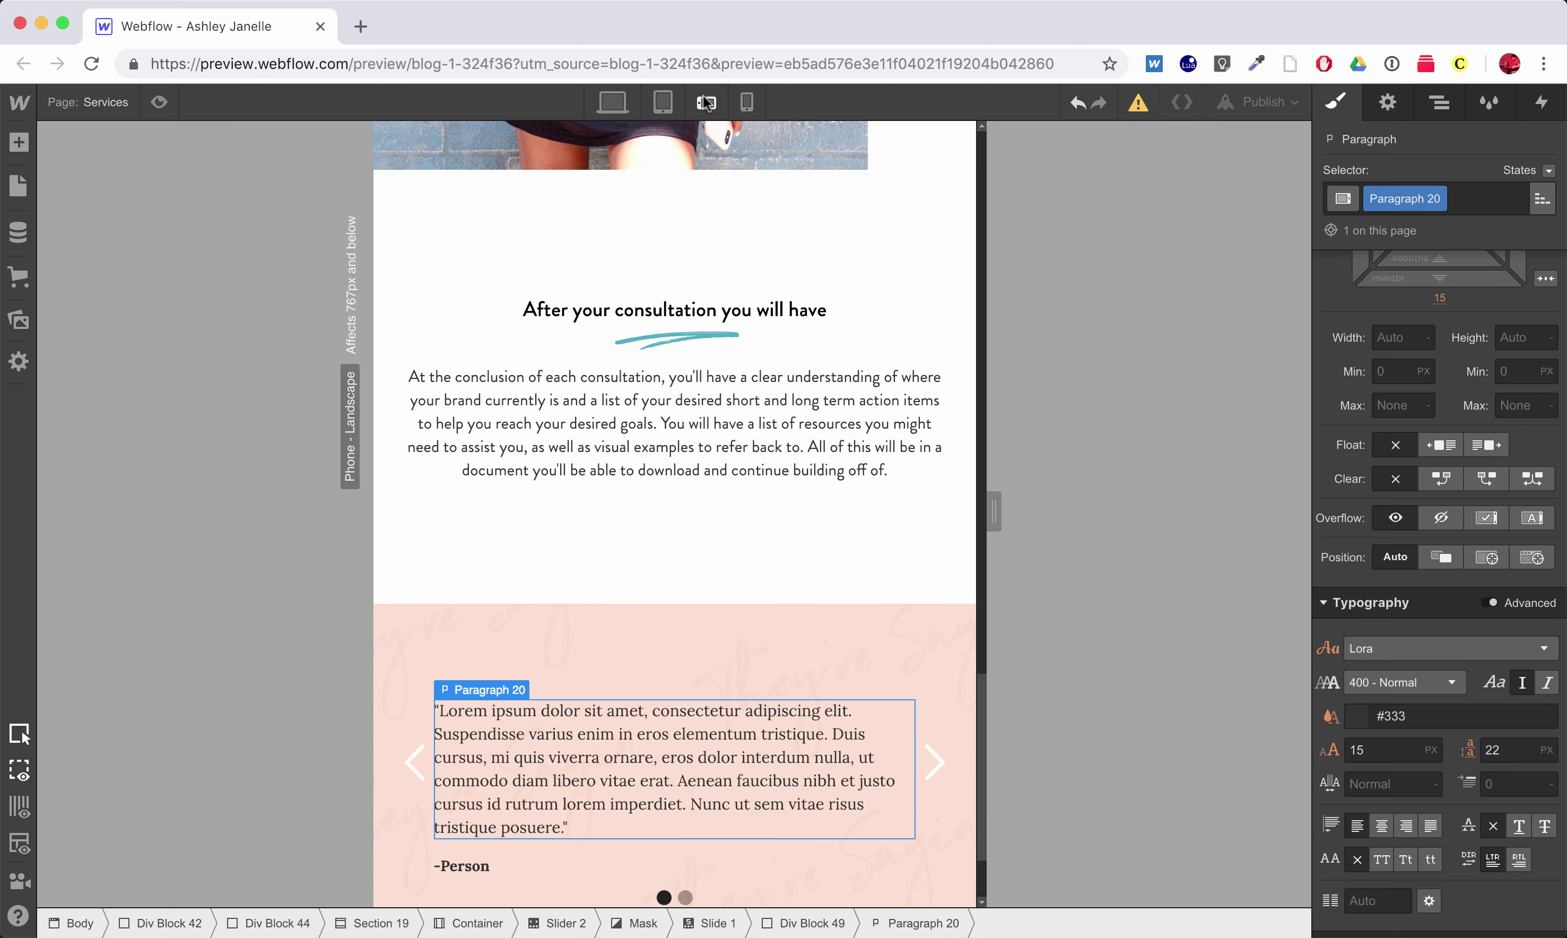
left_click(662, 102)
left_click(628, 104)
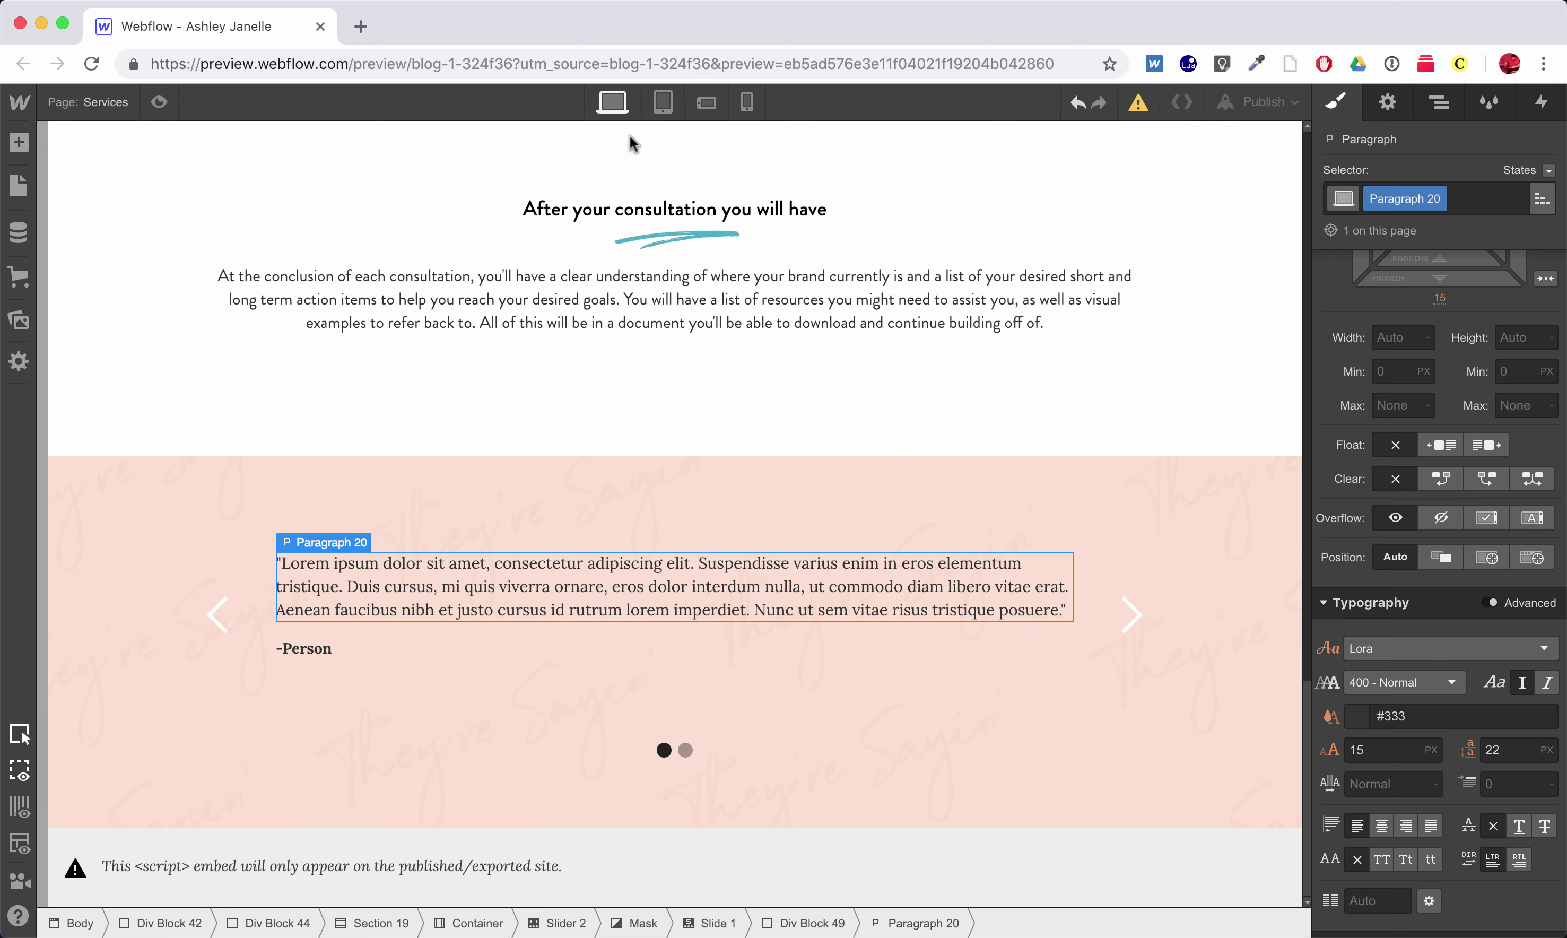
left_click(746, 102)
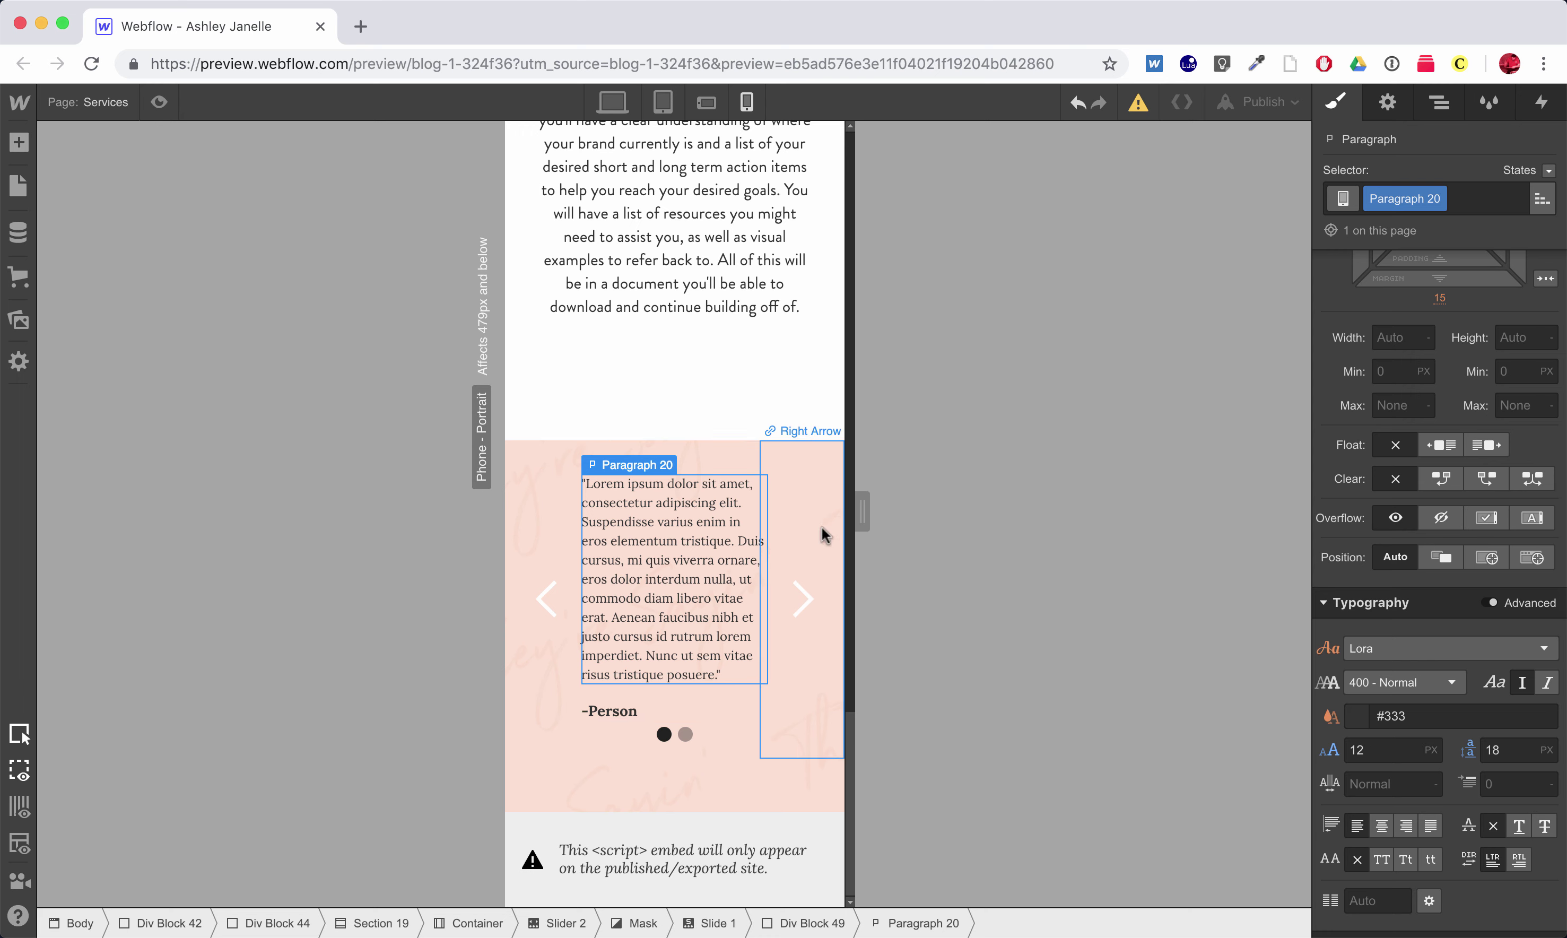
Return to the desktop layout with the pink testimonial section (Section 19) selected
left_click(726, 456)
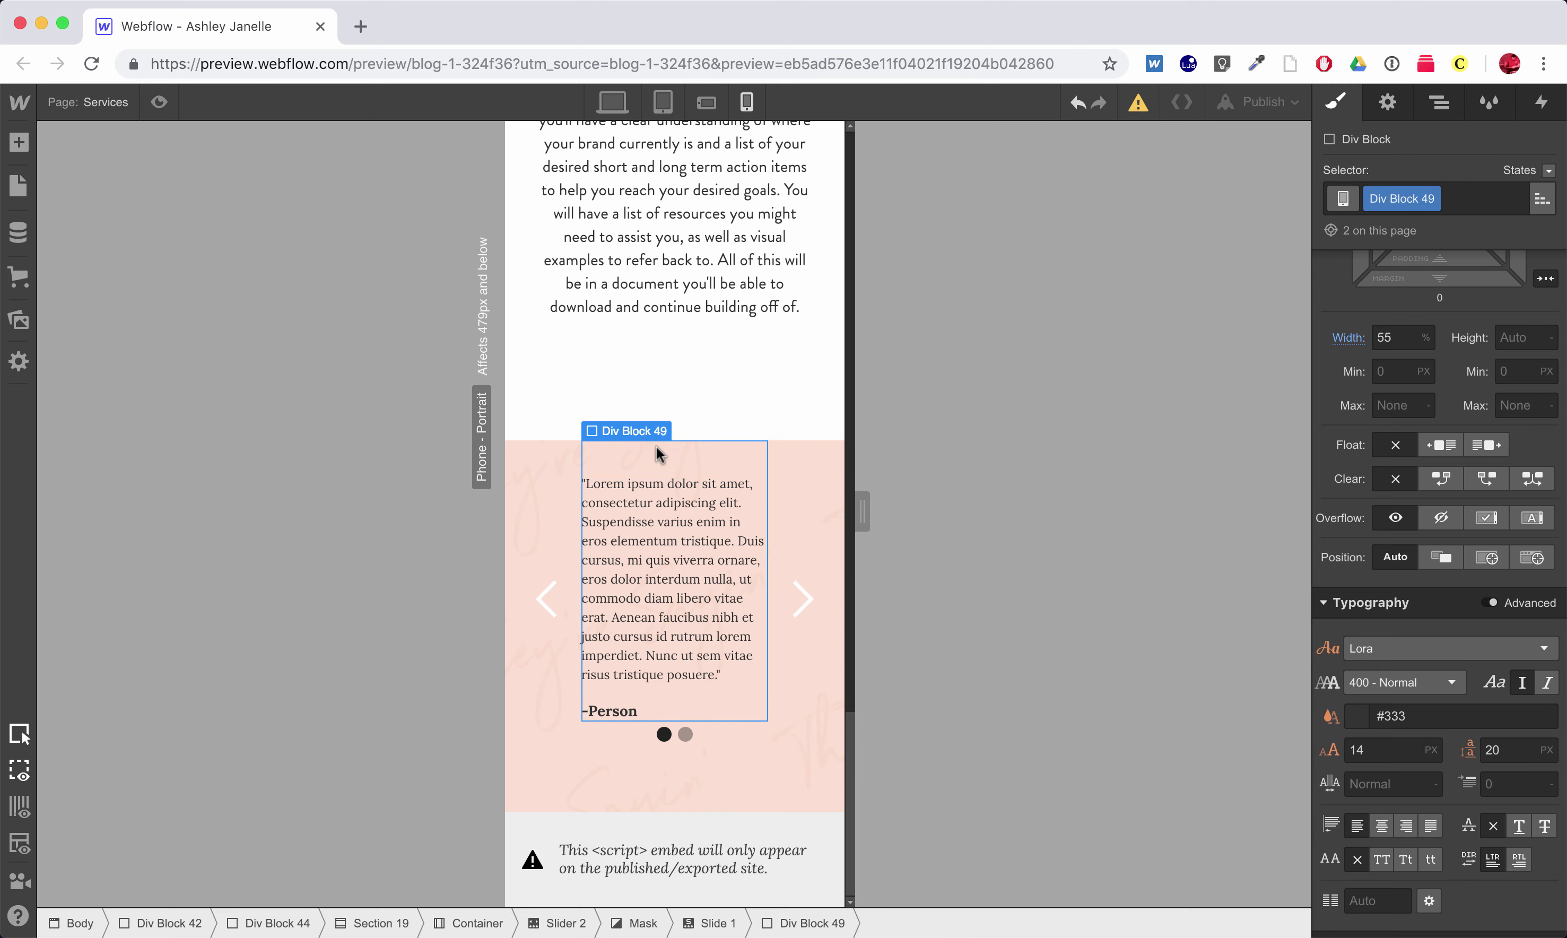
left_click(553, 463)
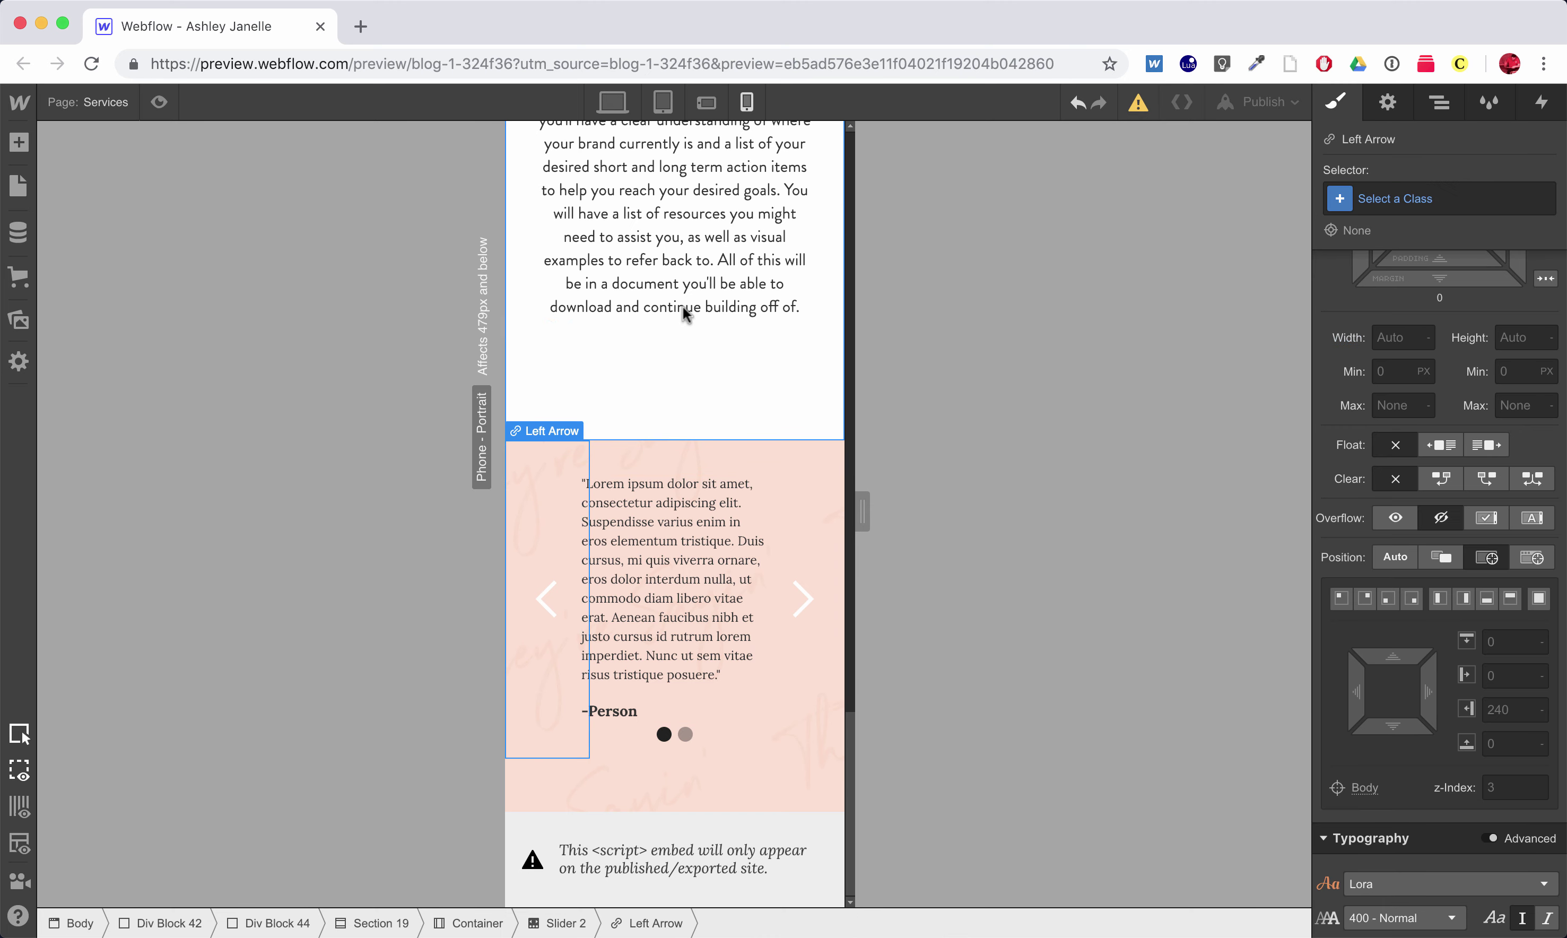
left_click(612, 102)
left_click(754, 802)
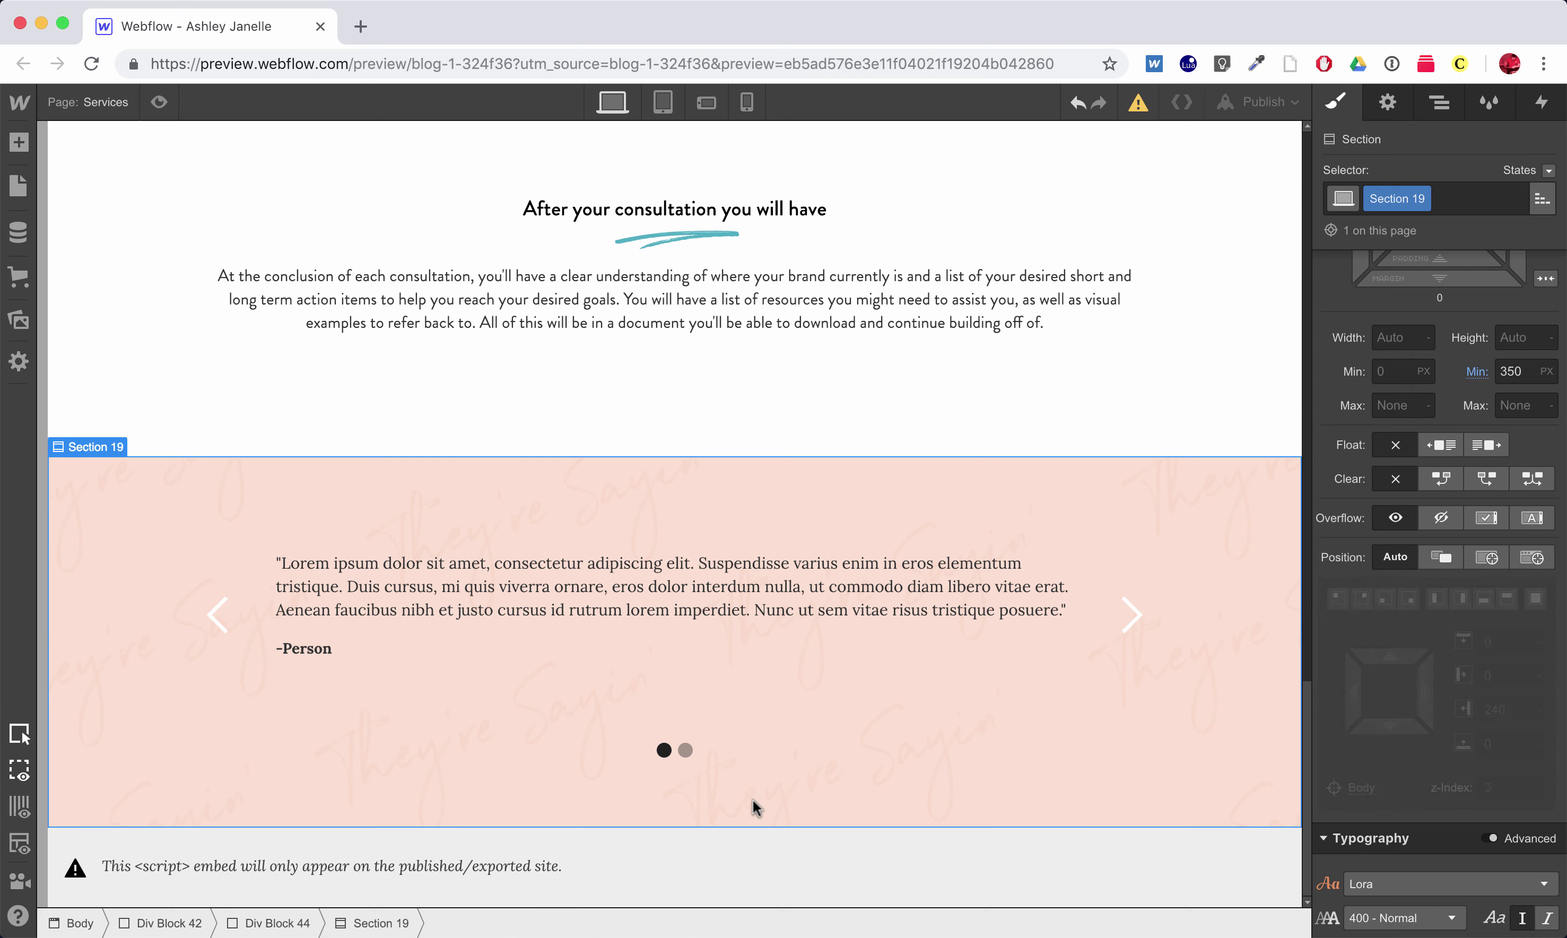